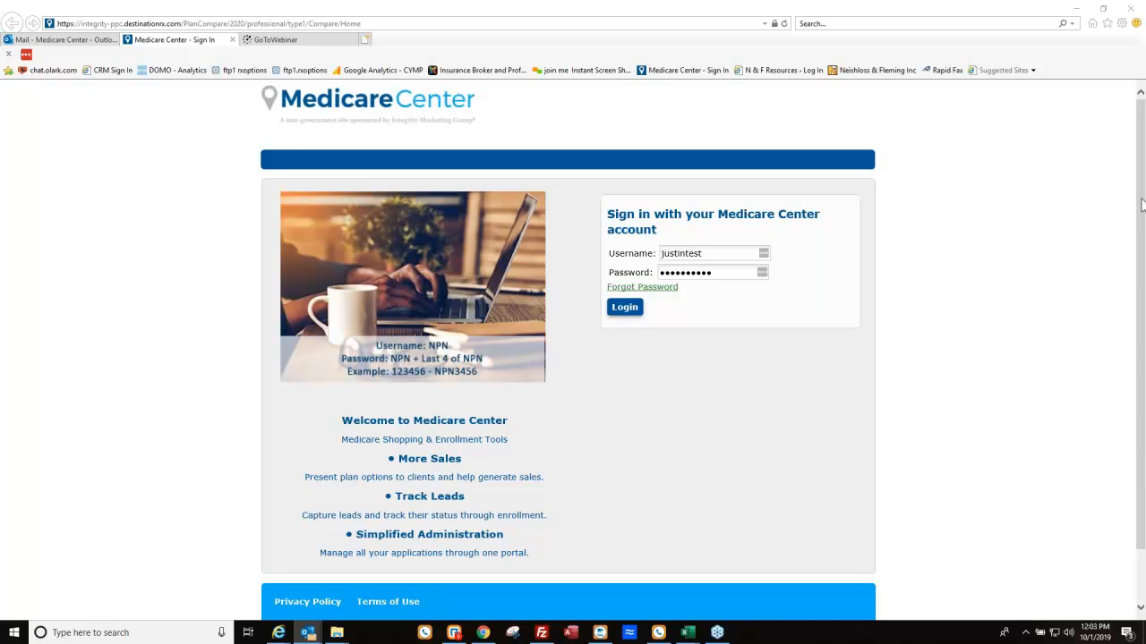
# Mute the computer's sound and sign in to the Medicare Center agent account.
pyautogui.press('XF86AudioLowerVolume')
pyautogui.press('XF86AudioLowerVolume')
pyautogui.press('XF86AudioLowerVolume')
pyautogui.press('XF86AudioLowerVolume')
pyautogui.press('XF86AudioLowerVolume')
pyautogui.press('XF86AudioLowerVolume')
pyautogui.press('XF86AudioLowerVolume')
pyautogui.press('XF86AudioLowerVolume')
pyautogui.press('XF86AudioLowerVolume')
pyautogui.press('XF86AudioLowerVolume')
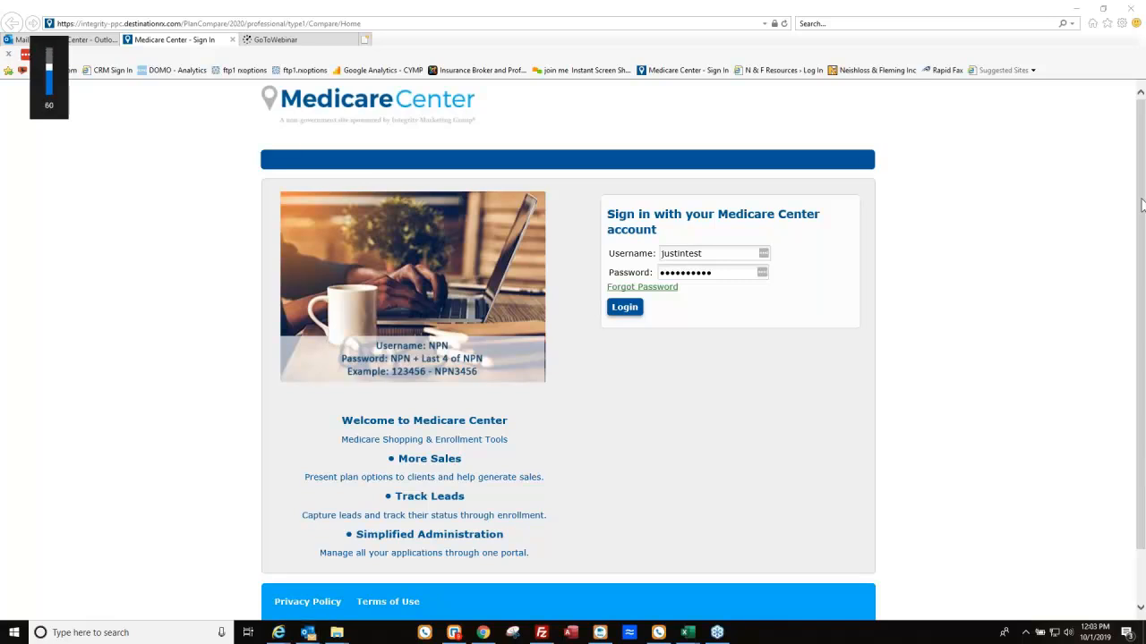
pyautogui.press('XF86AudioMute')
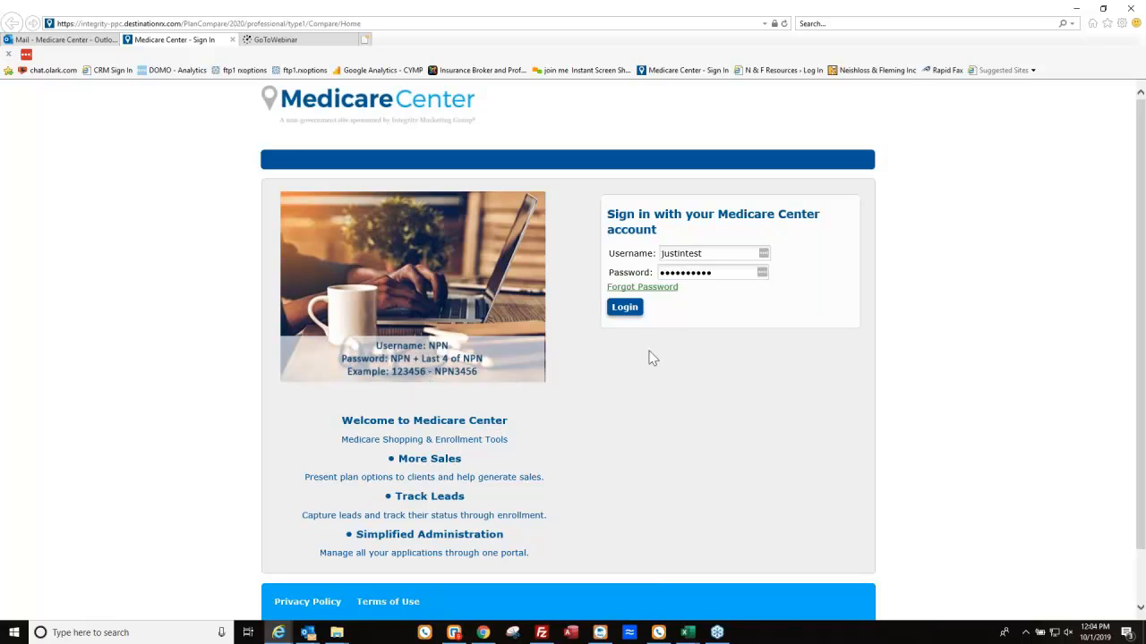
pyautogui.click(631, 315)
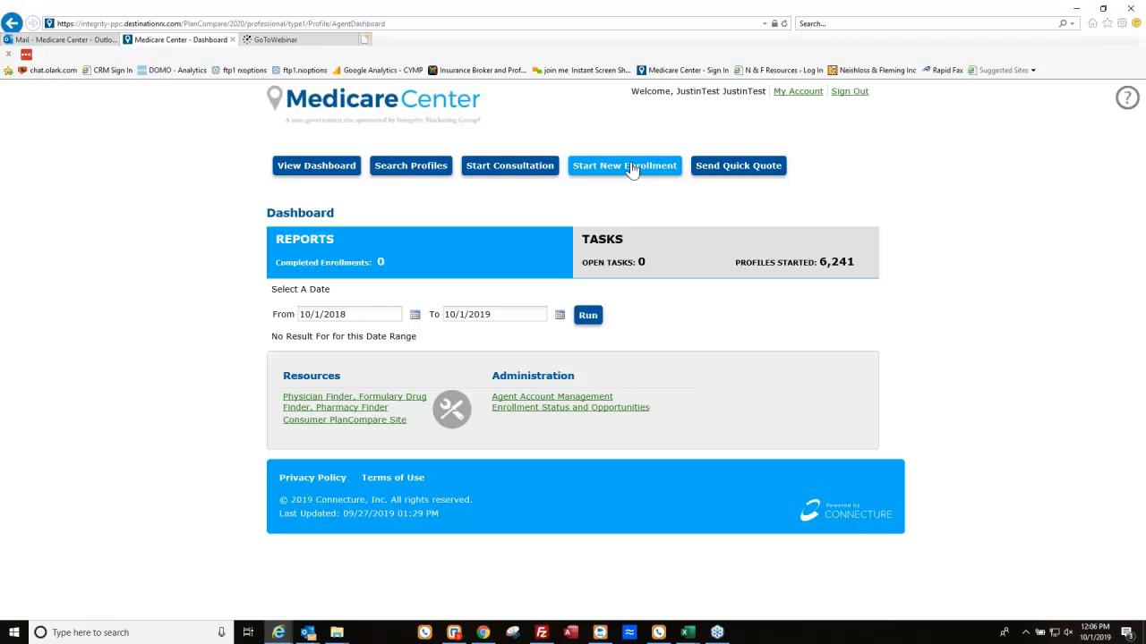
# Run a quick quote for ZIP 15220 and browse the 27 Medicare Advantage Prescription Drug plans.
pyautogui.click(752, 166)
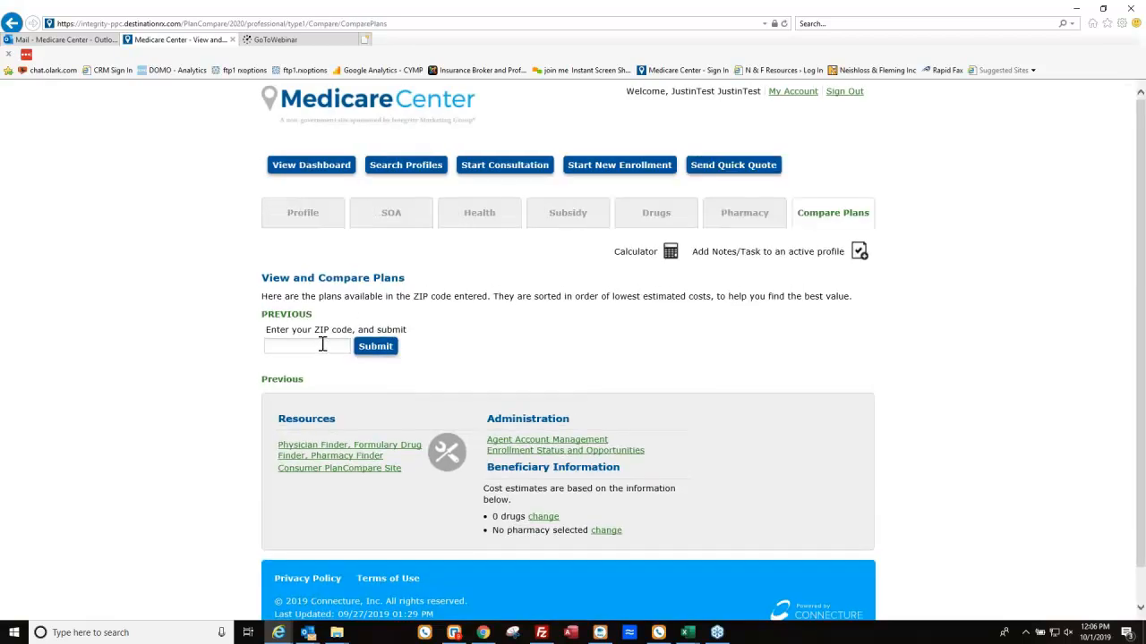
pyautogui.click(322, 346)
pyautogui.write('15220')
pyautogui.press('Return')
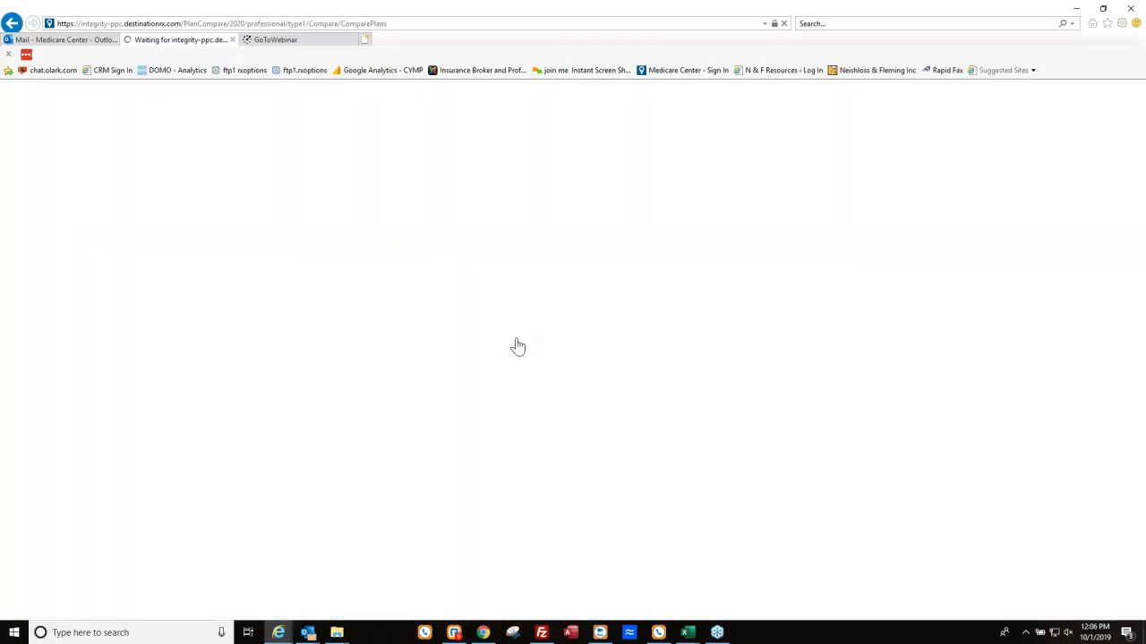
pyautogui.scroll(-12, 393, 439)
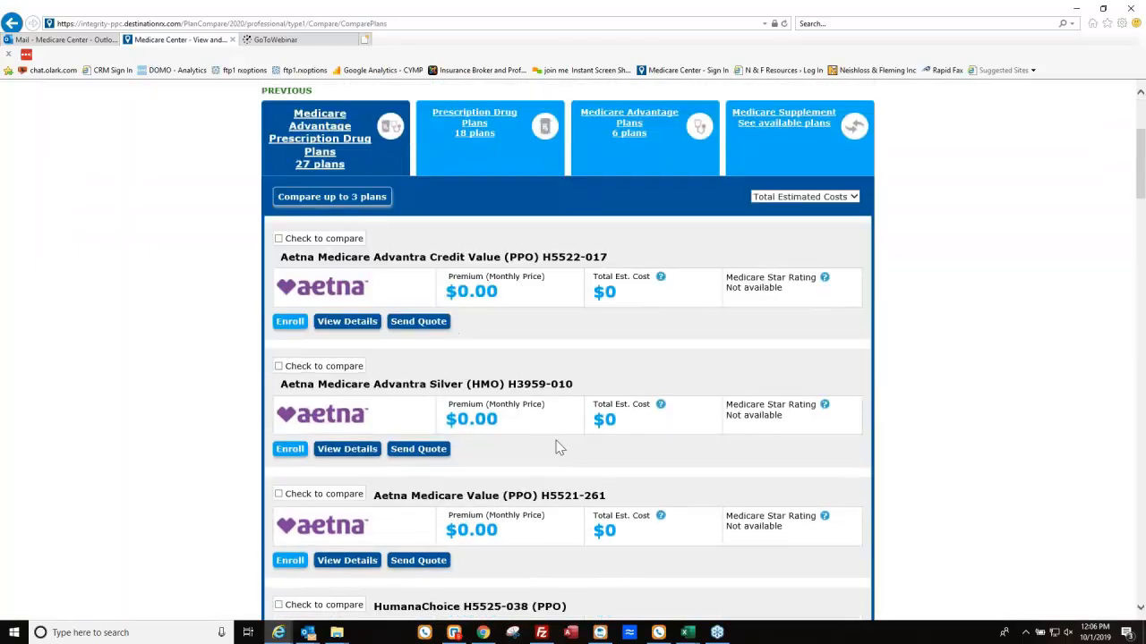
pyautogui.scroll(-10, 265, 390)
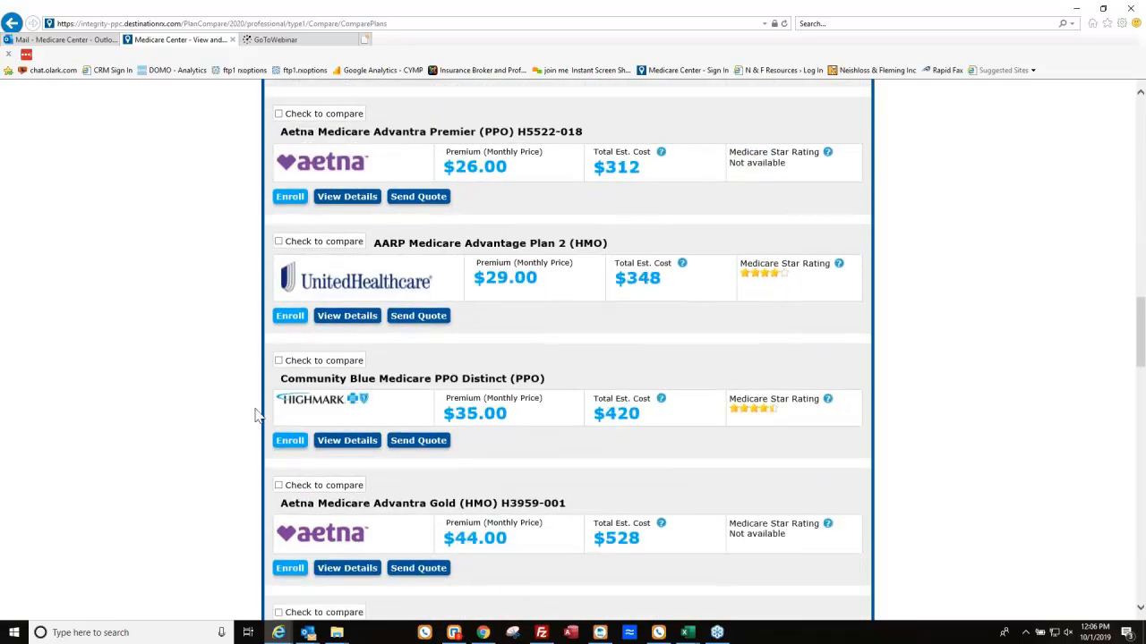
pyautogui.scroll(-5, 617, 414)
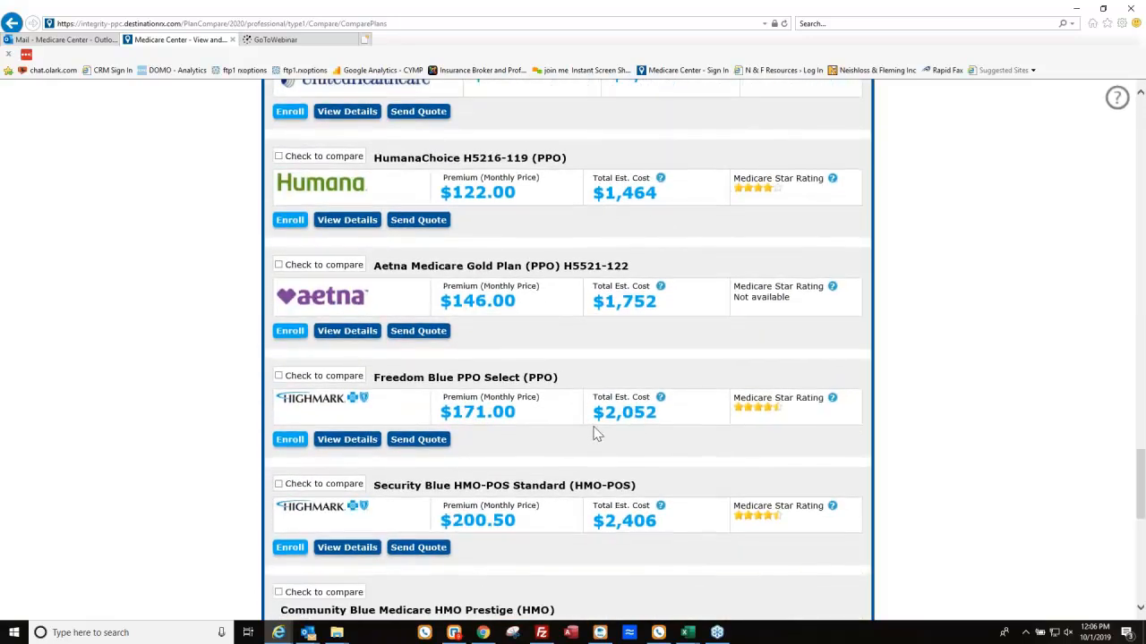
pyautogui.scroll(15, 598, 403)
pyautogui.scroll(10, 626, 378)
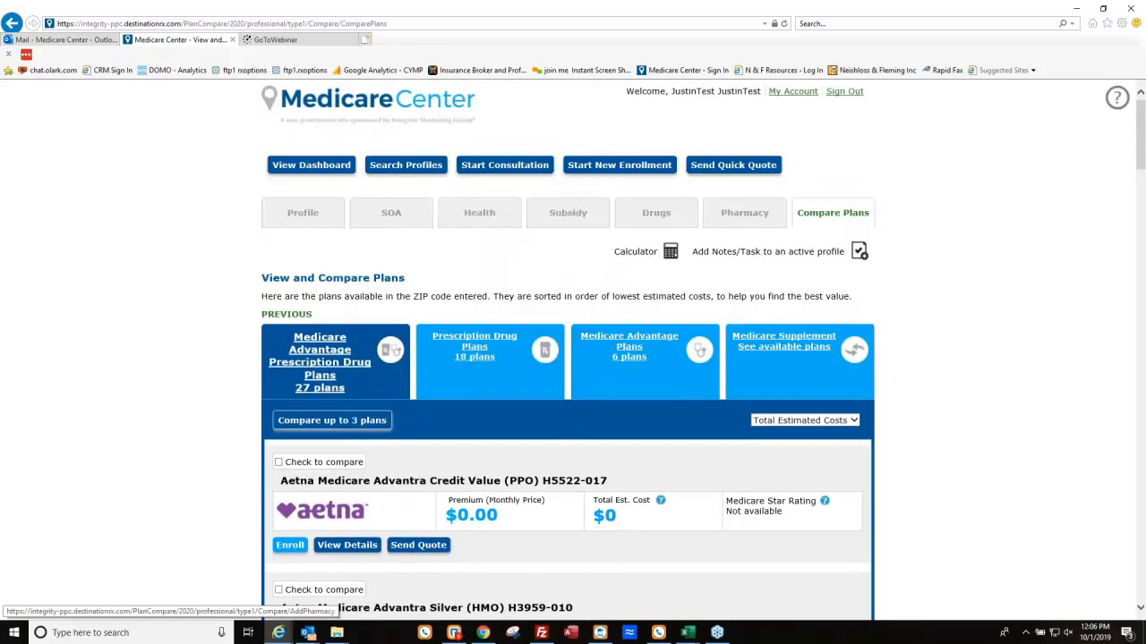
pyautogui.click(1117, 100)
pyautogui.click(887, 199)
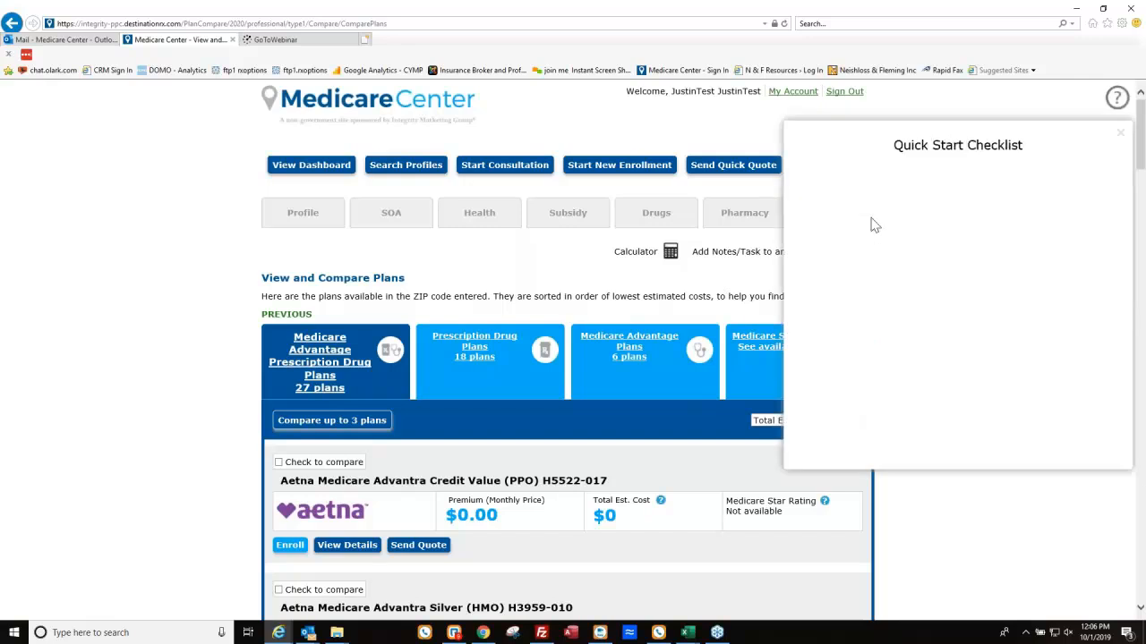
pyautogui.click(860, 206)
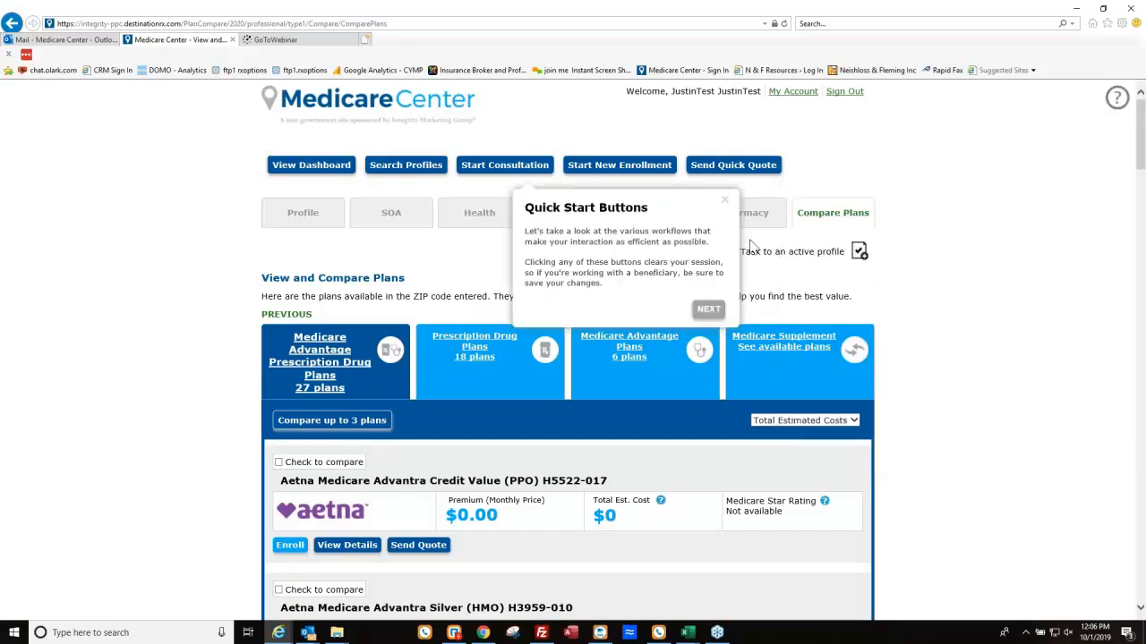
pyautogui.click(708, 308)
pyautogui.click(492, 273)
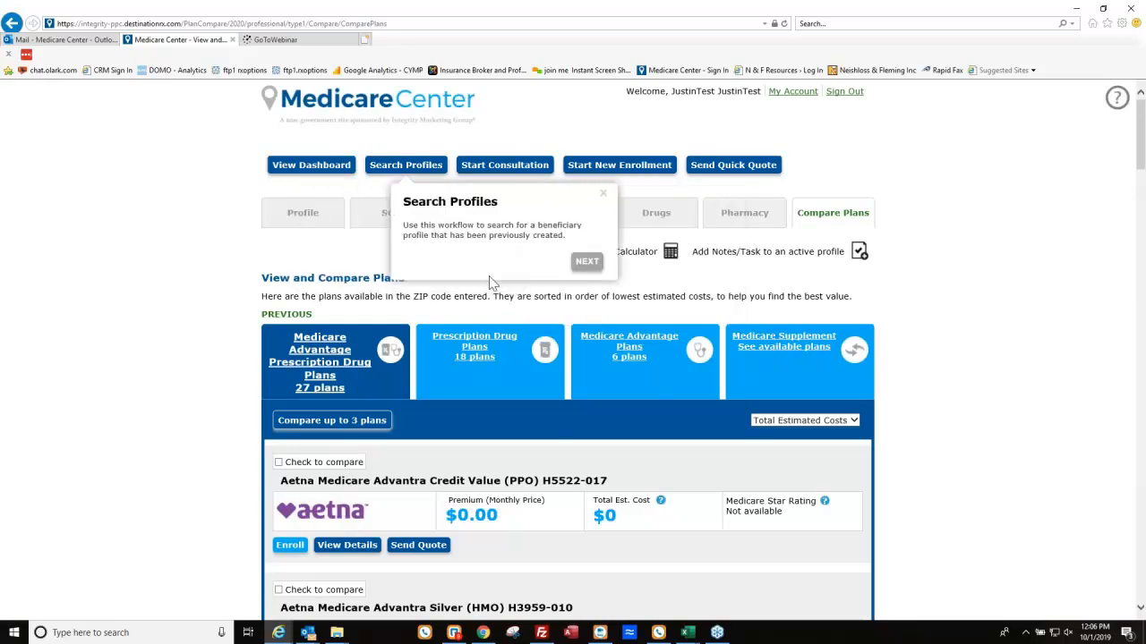
pyautogui.click(586, 262)
pyautogui.click(598, 283)
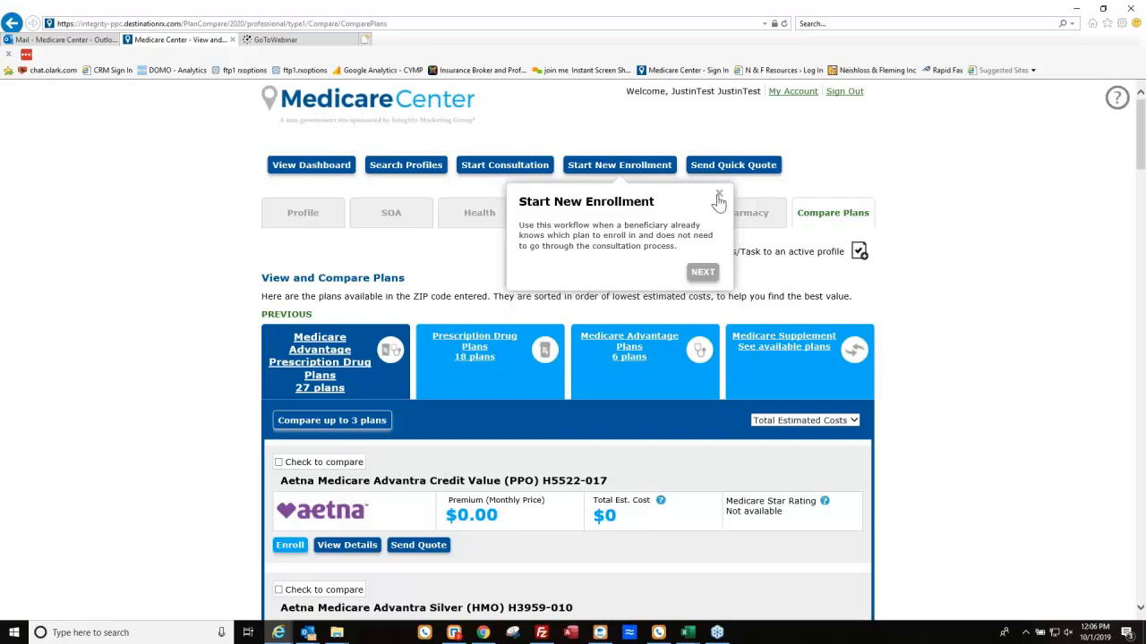
pyautogui.click(719, 194)
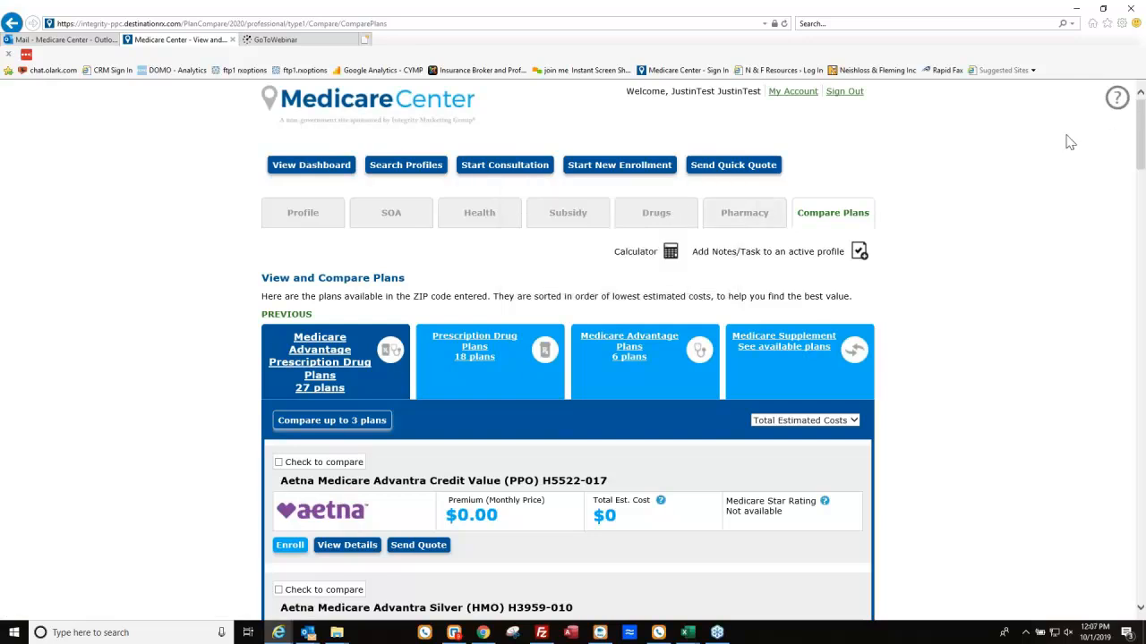
# Open My Account and expand View Selling Permissions, highlighting the 'No permissions found' message.
pyautogui.click(795, 99)
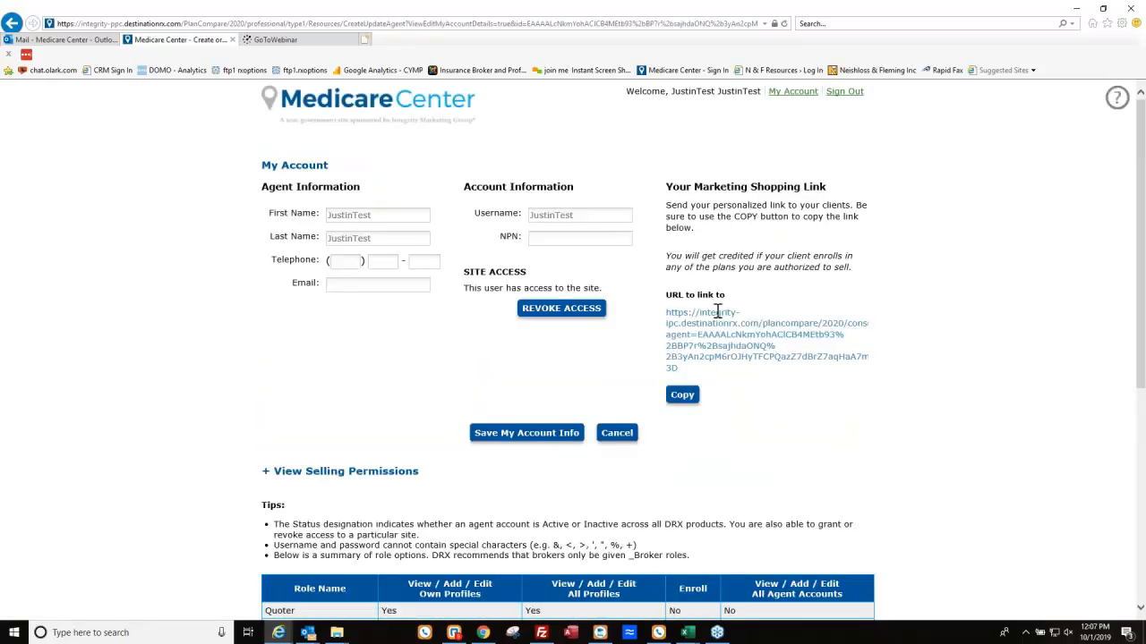
pyautogui.scroll(-1, 416, 378)
pyautogui.click(288, 393)
pyautogui.scroll(-1, 327, 406)
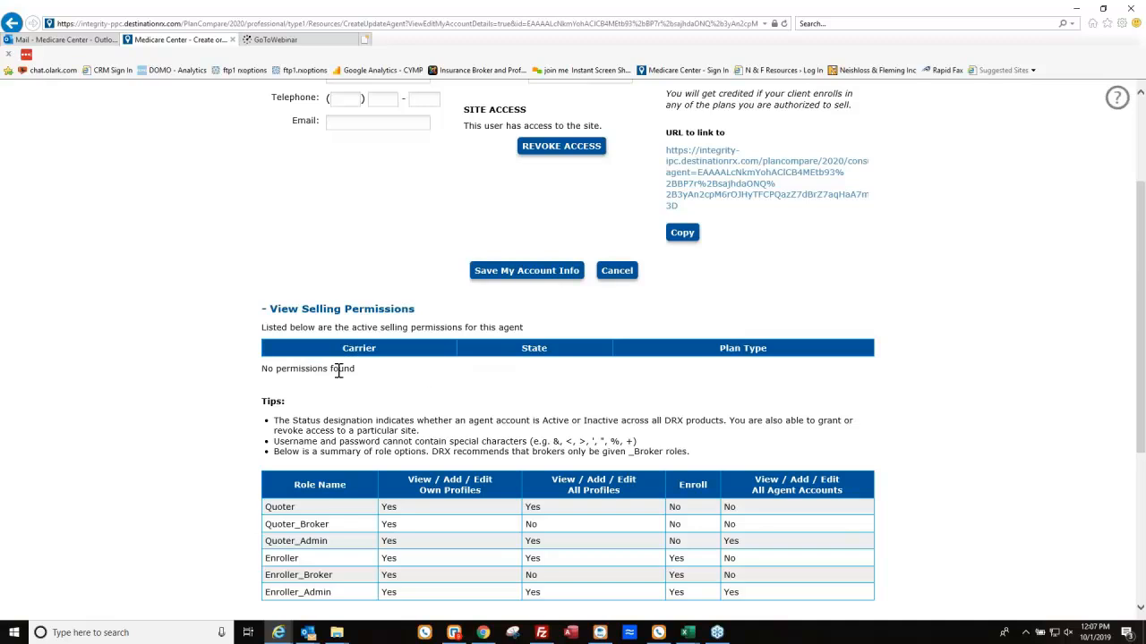
pyautogui.moveTo(262, 369); pyautogui.dragTo(354, 375)
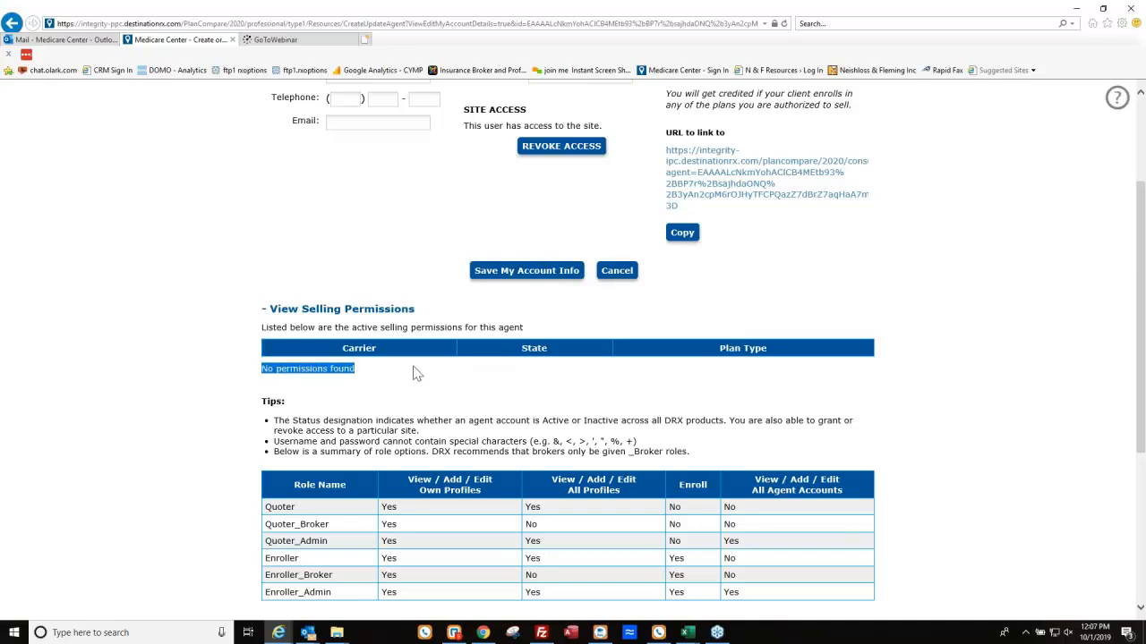
pyautogui.click(511, 363)
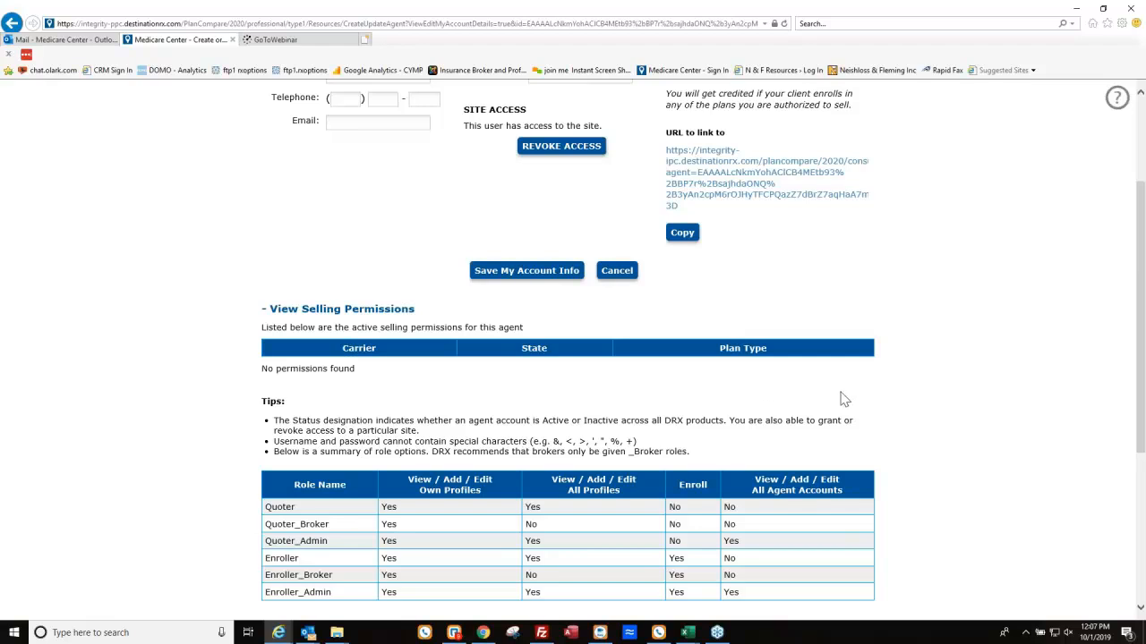
pyautogui.scroll(3, 916, 383)
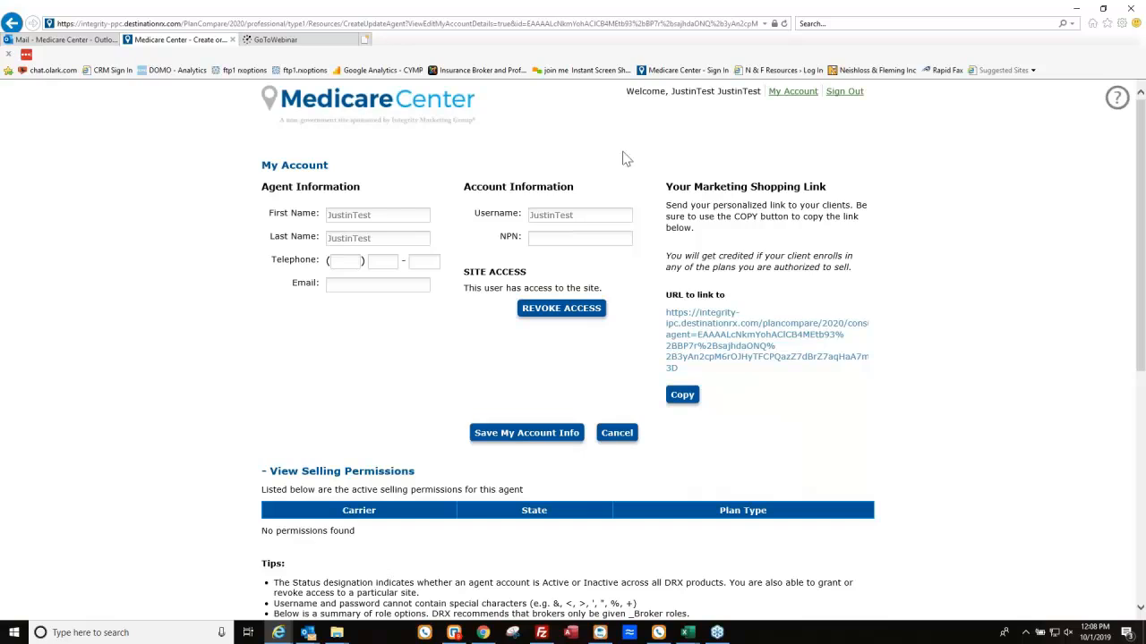
# Go back from My Account and open View Dashboard.
pyautogui.click(11, 23)
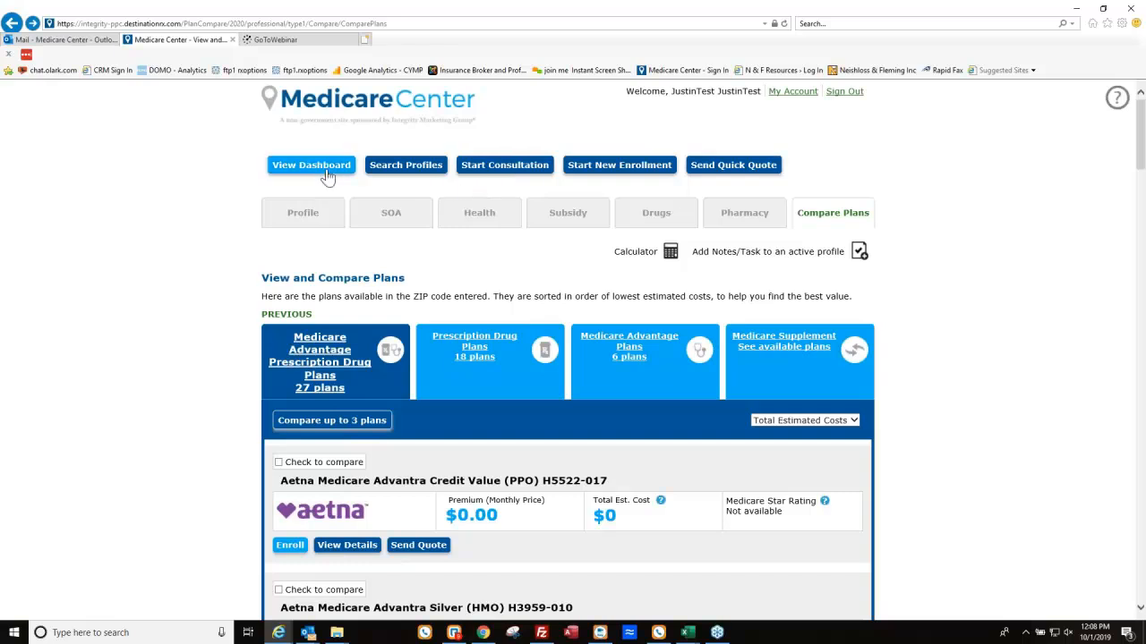
pyautogui.click(328, 175)
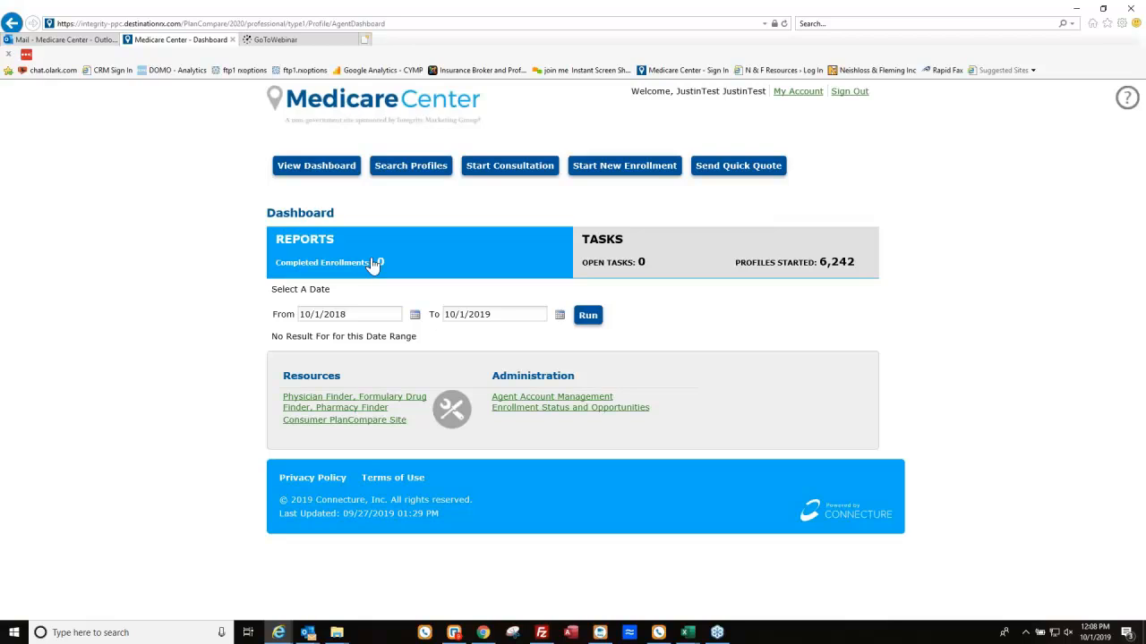
pyautogui.click(619, 250)
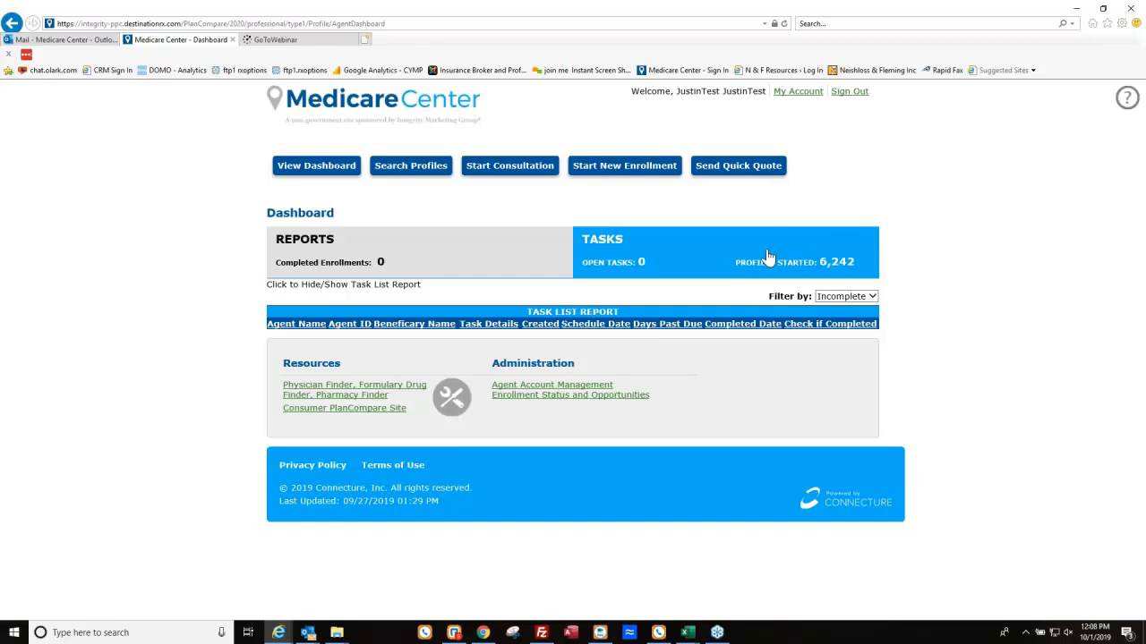
pyautogui.click(824, 303)
pyautogui.click(832, 274)
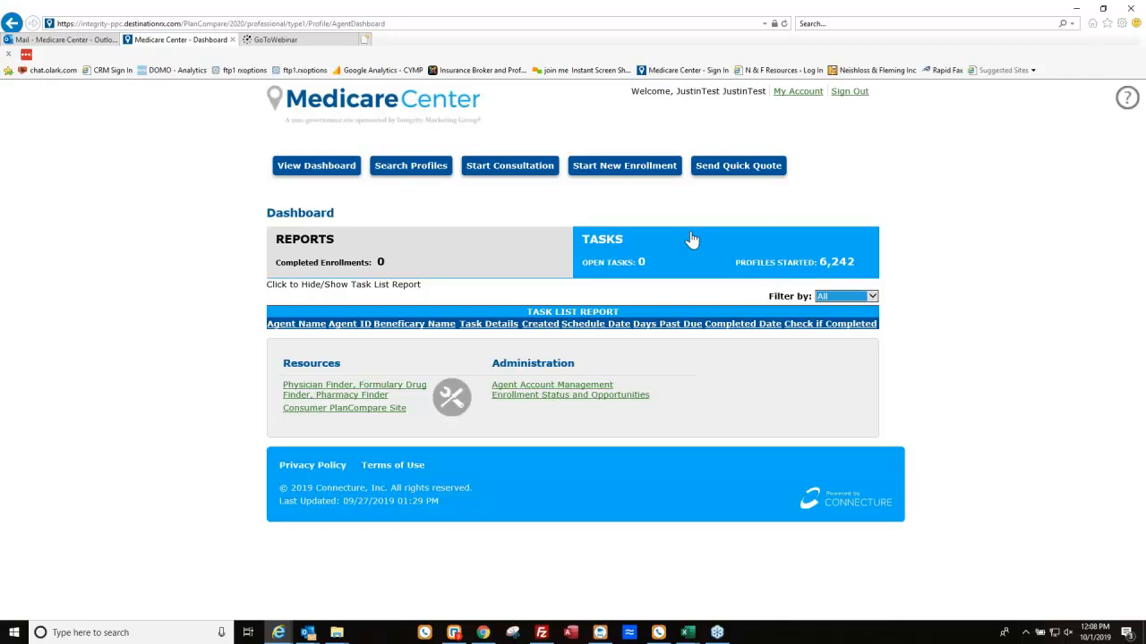
pyautogui.click(474, 255)
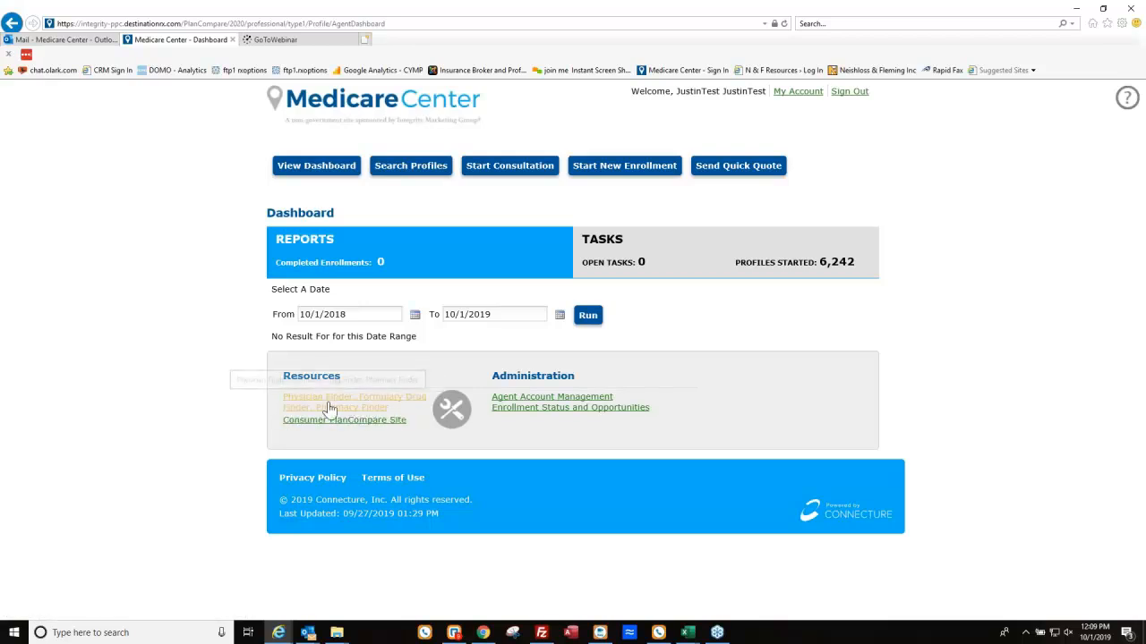
# Open the physician, drug and pharmacy finder, search plans for ZIP 15220, and maximize the window.
pyautogui.click(402, 396)
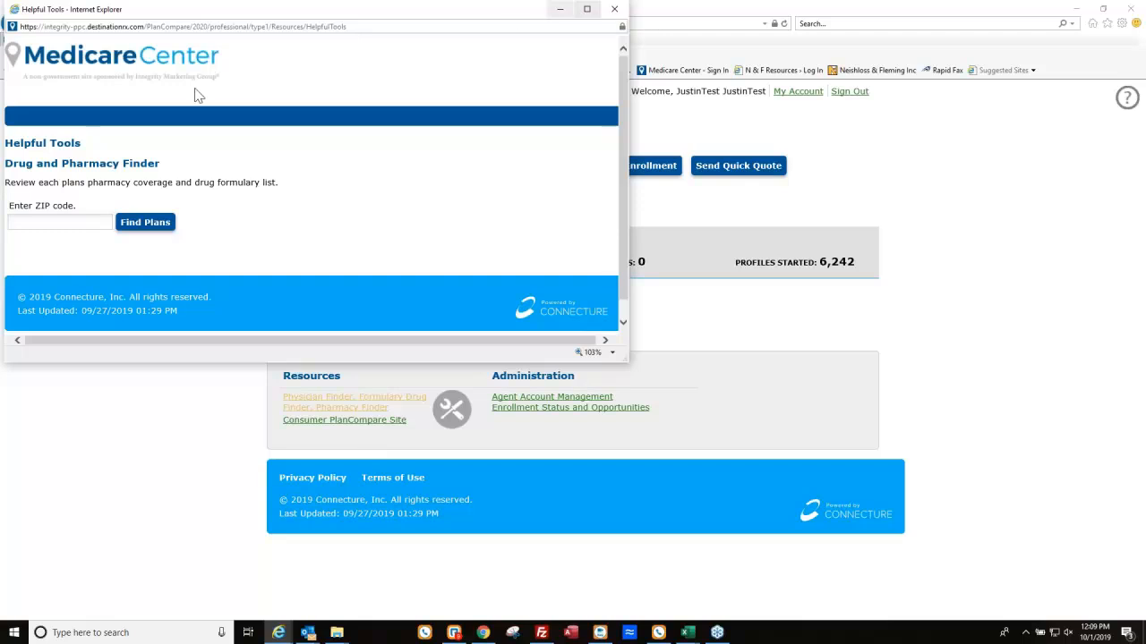
pyautogui.click(78, 224)
pyautogui.write('15220')
pyautogui.press('Return')
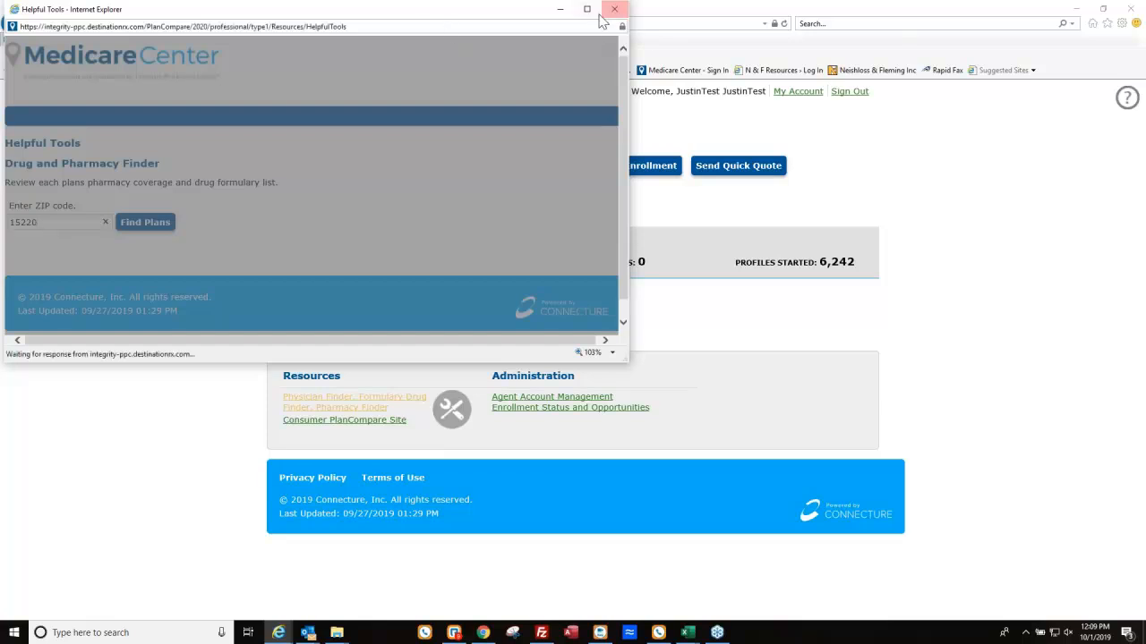
pyautogui.click(587, 9)
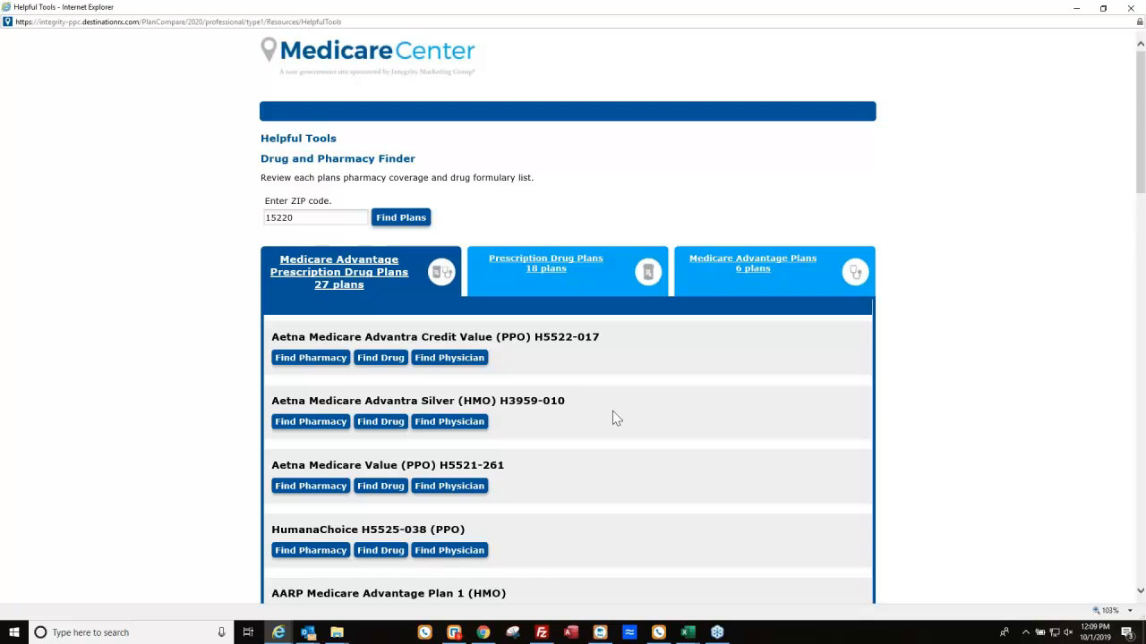
pyautogui.scroll(-1, 631, 429)
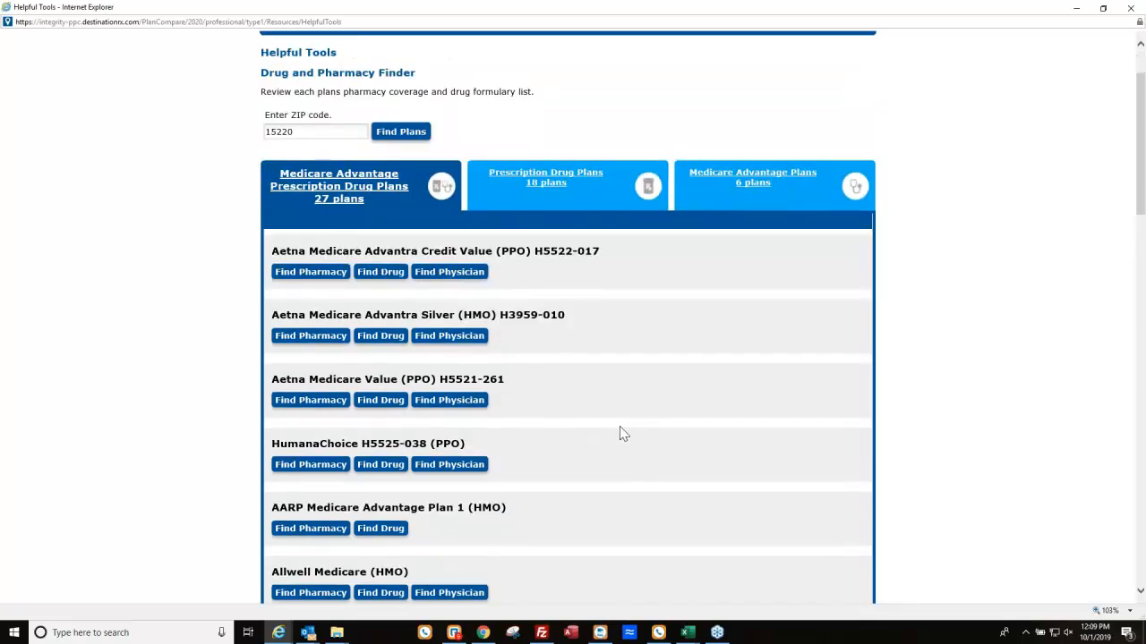
# Close the Aetna physician search, then open Find Drug for Aetna Medicare Advantra Silver (HMO) H3959-010.
pyautogui.click(449, 337)
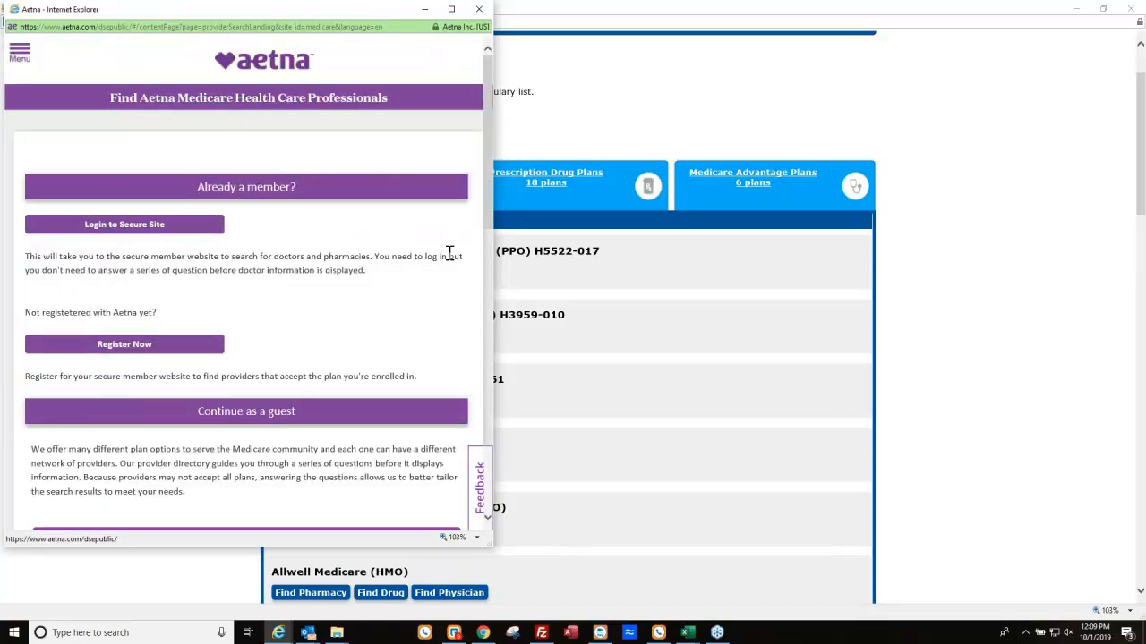
pyautogui.click(479, 13)
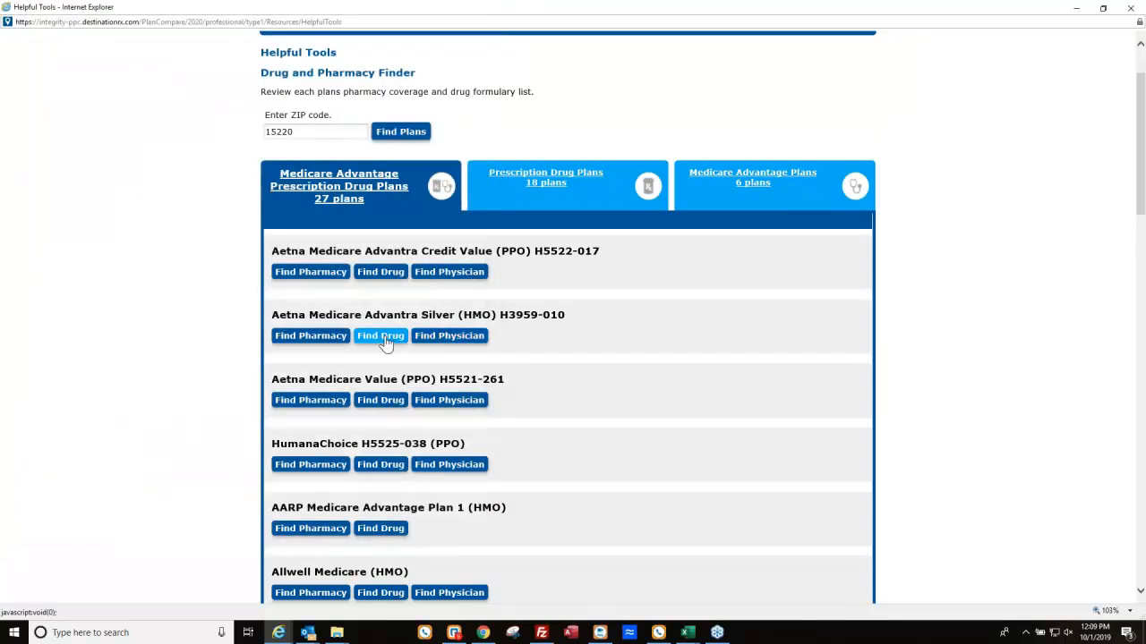
pyautogui.click(382, 338)
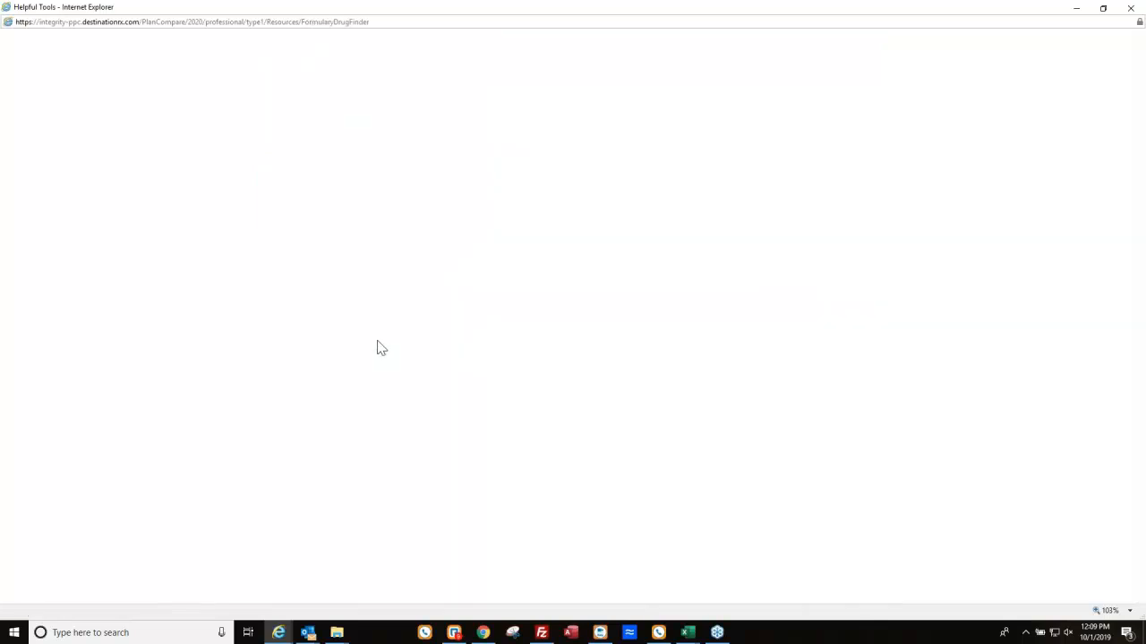
# Add brand-name Lipitor TAB 10MG, quantity 30 per month, to the Advantra Silver drug lookup.
pyautogui.click(411, 288)
pyautogui.write('Lipitor')
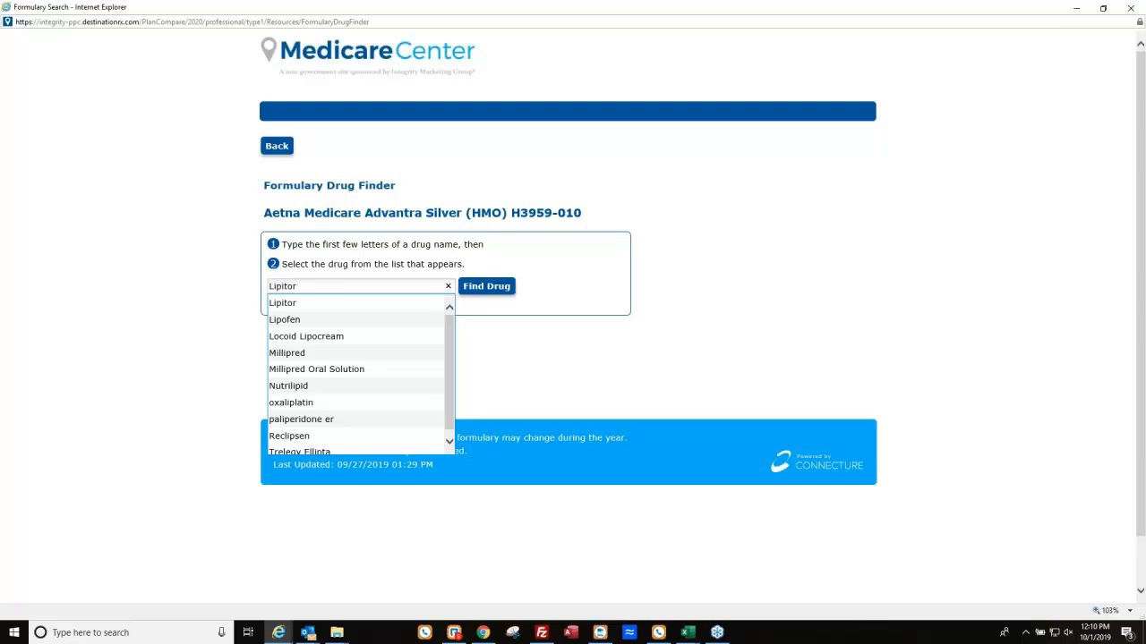
pyautogui.click(295, 305)
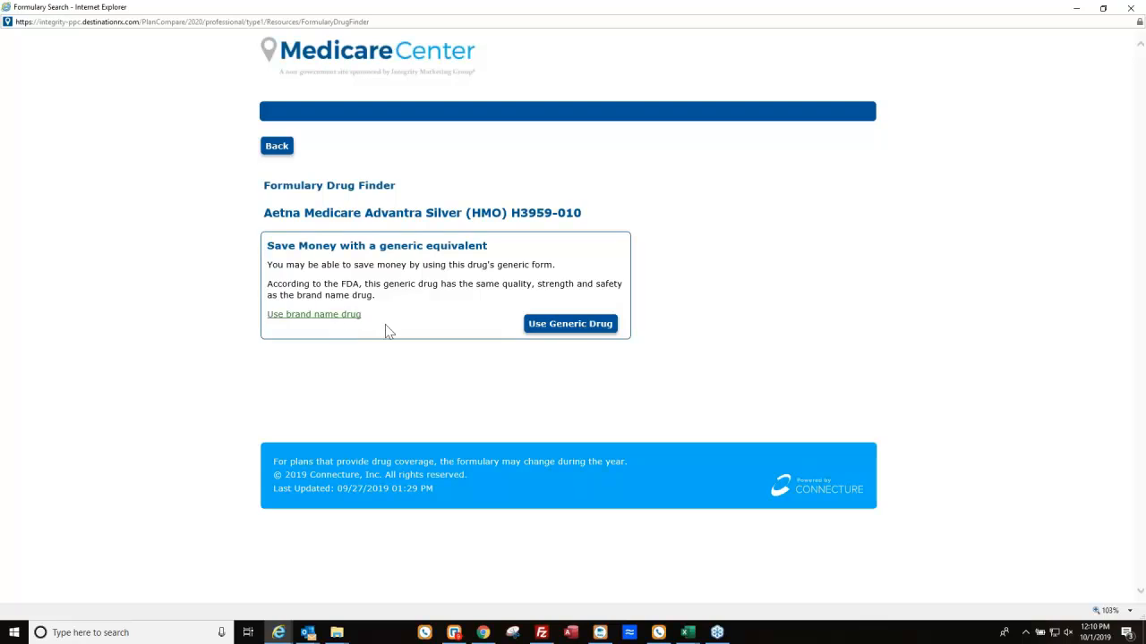
pyautogui.click(343, 323)
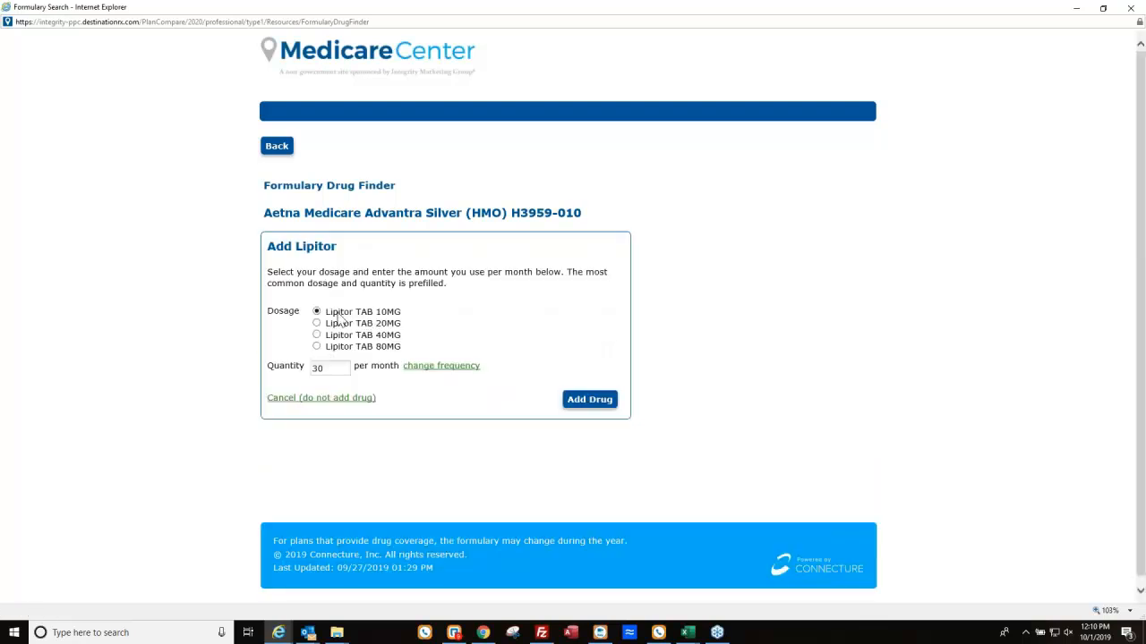
pyautogui.click(573, 403)
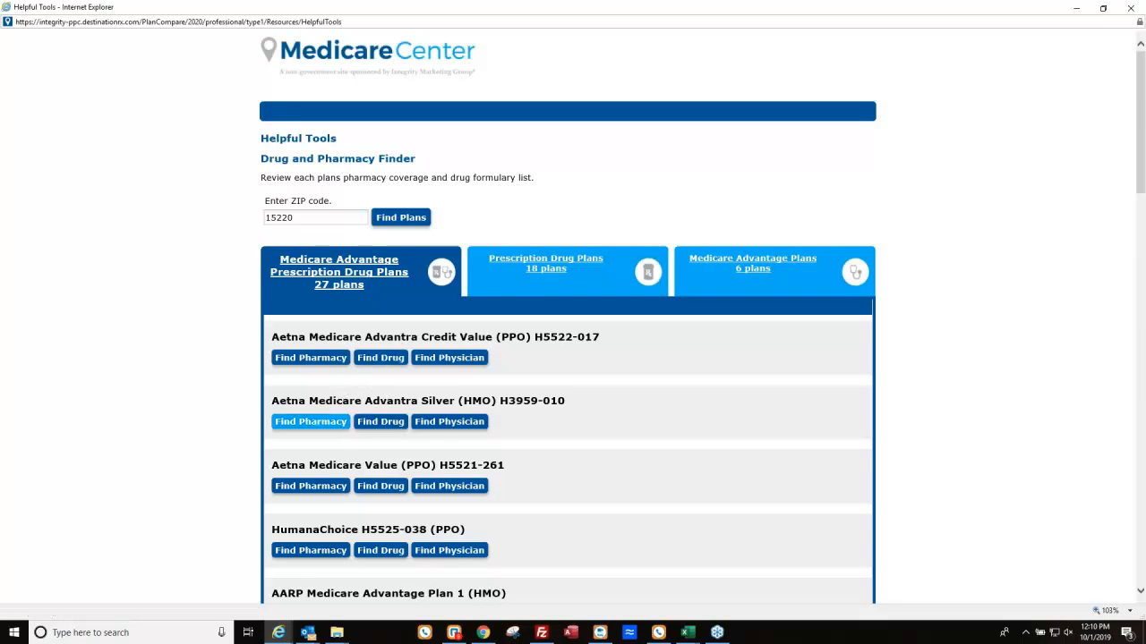
# Look up pharmacies for Advantra Silver, then open the Enrollment Status and Opportunities report.
pyautogui.click(320, 427)
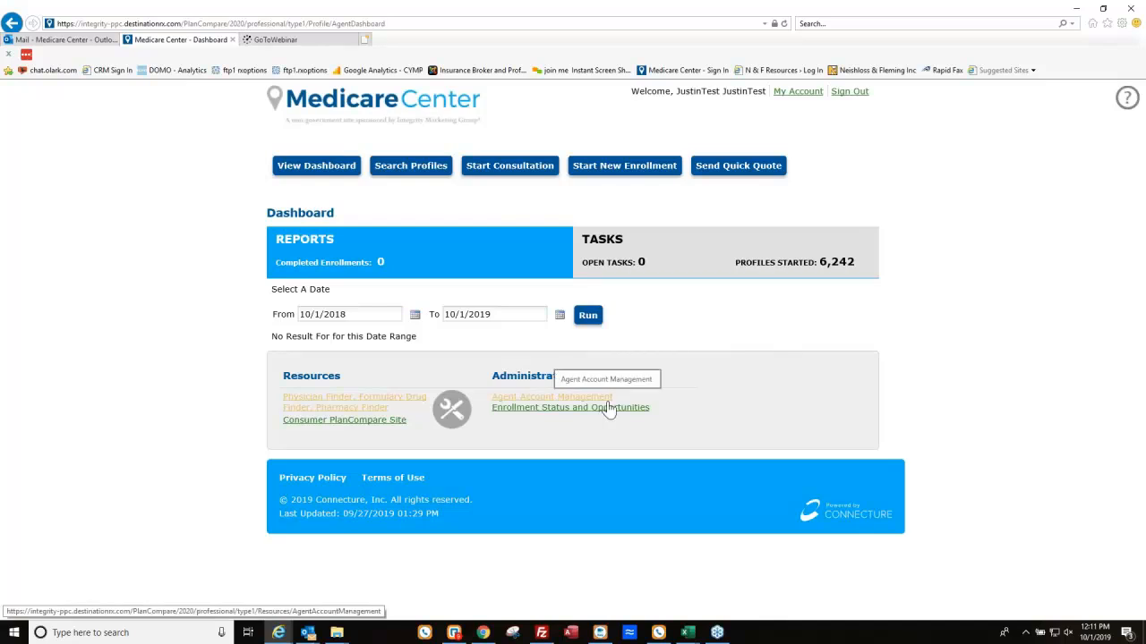
pyautogui.click(557, 409)
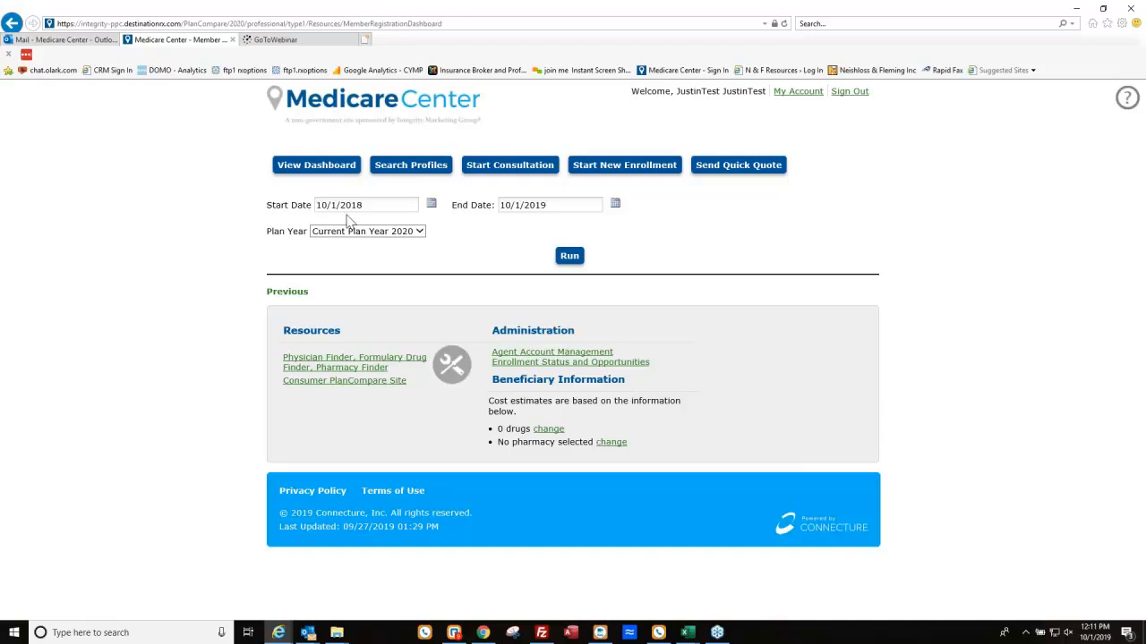
# Run the report for 10/1/2018–10/1/2019, Plan Year 2020, view the 6244 started profiles, and return to the Dashboard.
pyautogui.click(564, 257)
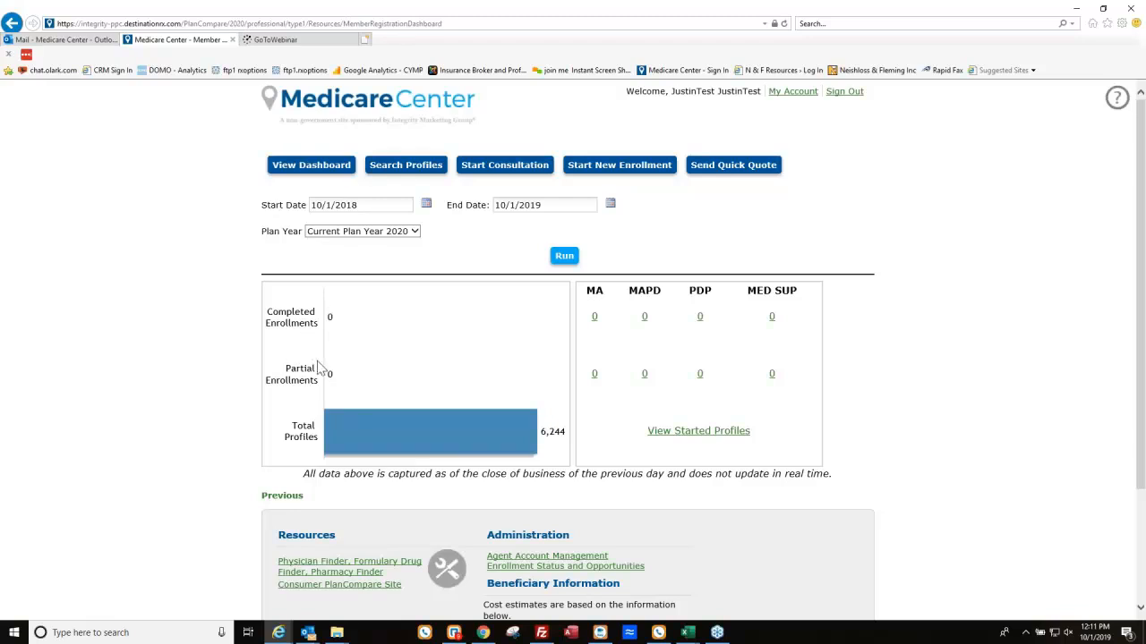
pyautogui.click(705, 437)
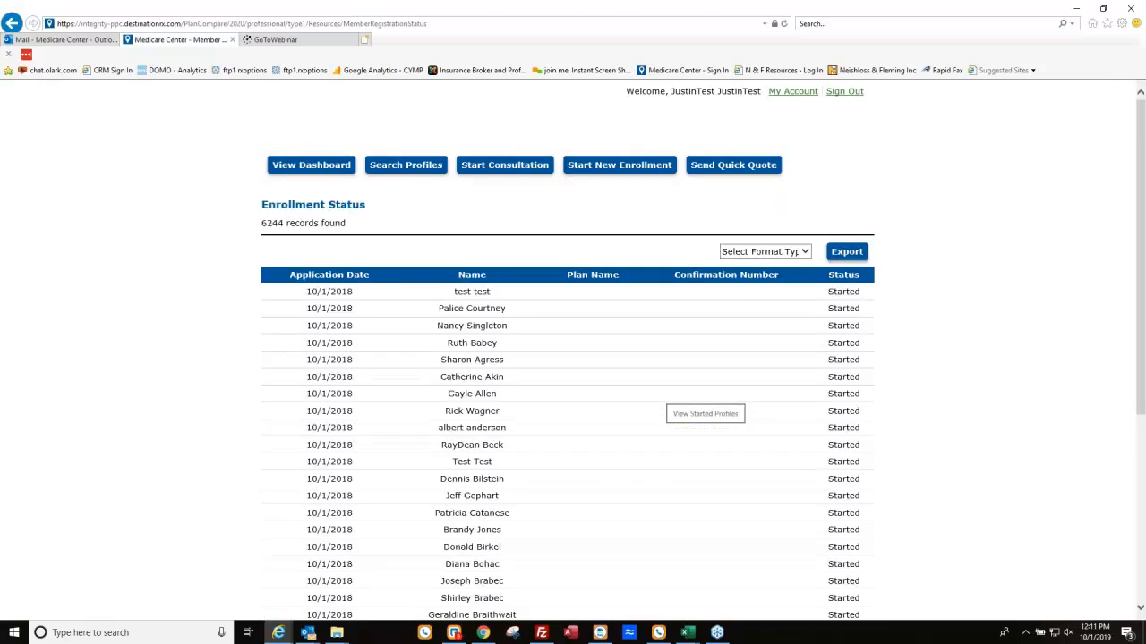
pyautogui.scroll(-2, 627, 443)
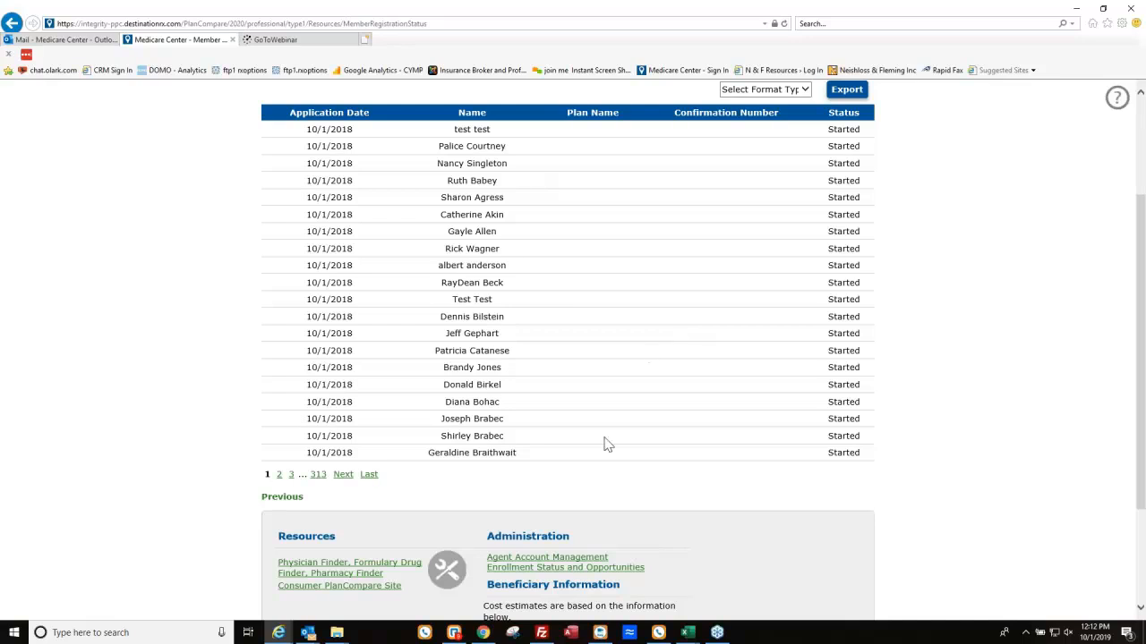
pyautogui.scroll(3, 639, 427)
pyautogui.click(333, 178)
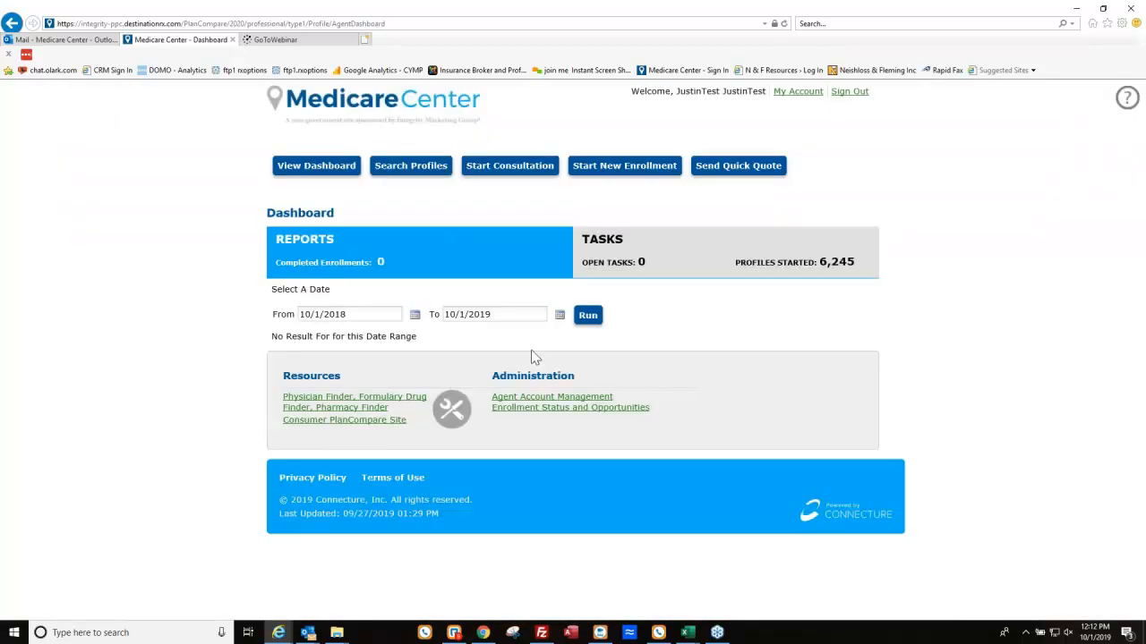
# Rerun the Dashboard report for the 10/1/2018 to 10/1/2019 date range.
pyautogui.click(588, 315)
# Start a consultation and enter the beneficiary's first name, last name and date of birth.
pyautogui.click(510, 176)
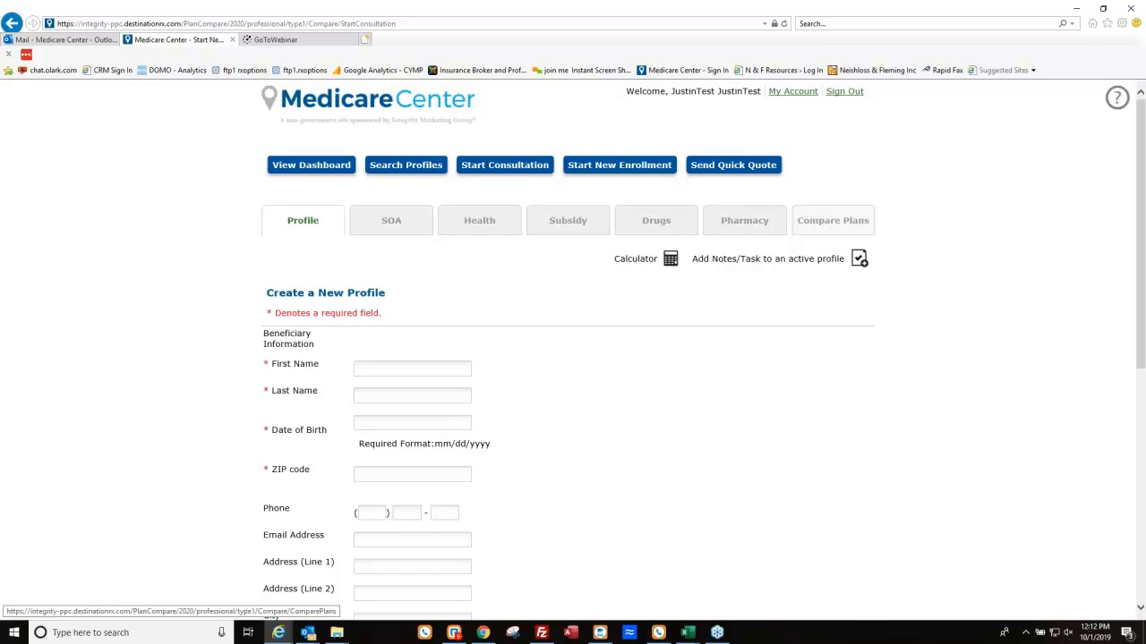
pyautogui.scroll(-1, 863, 251)
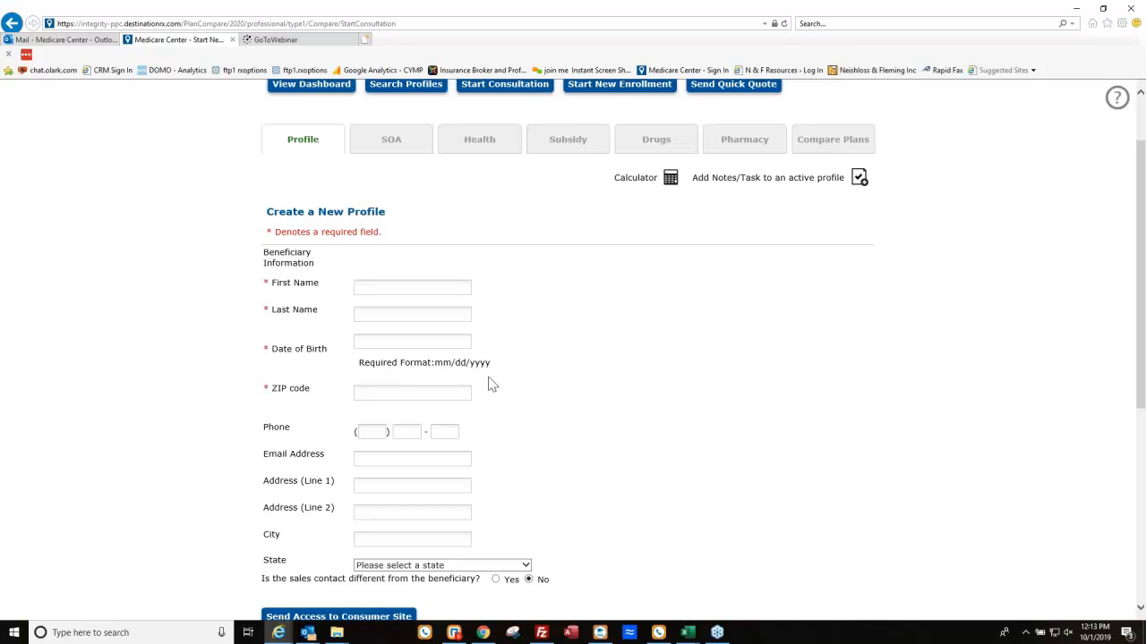
pyautogui.click(436, 291)
pyautogui.write('Cal')
pyautogui.press('Tab')
pyautogui.write('Rip')
pyautogui.write('ken')
pyautogui.write('08/02/195')
pyautogui.write('0')
pyautogui.press('Tab')
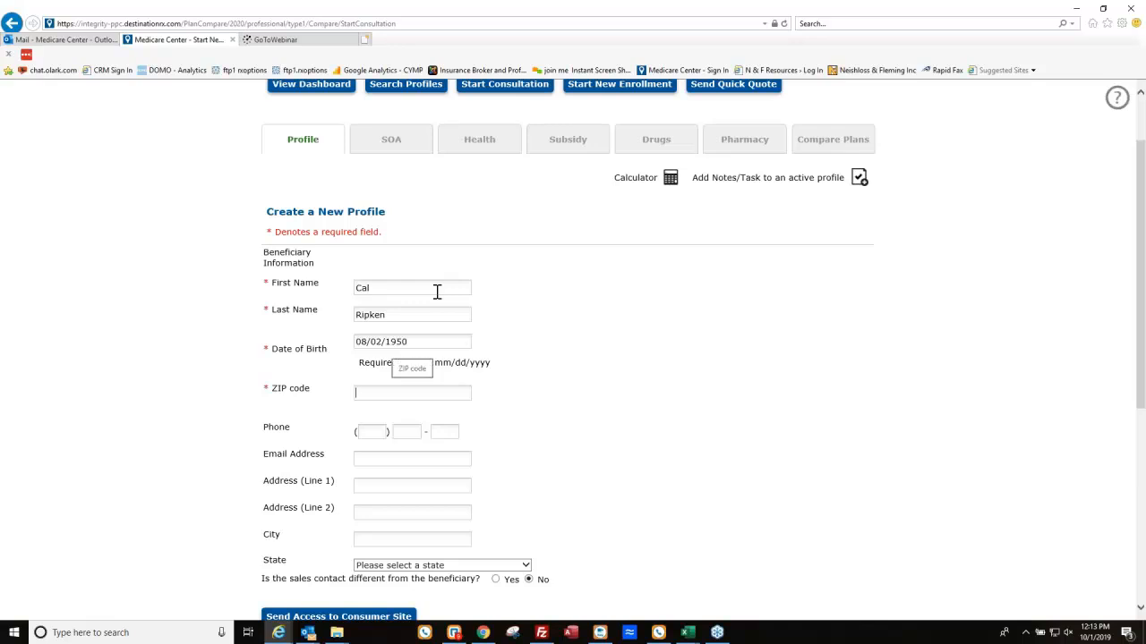
pyautogui.hotkey('shift', 'Tab')
pyautogui.press('Tab')
# Enter ZIP 15220, then the beneficiary's phone number and e-mail address, correcting the e-mail domain.
pyautogui.write('15220')
pyautogui.press('Tab')
pyautogui.write('8')
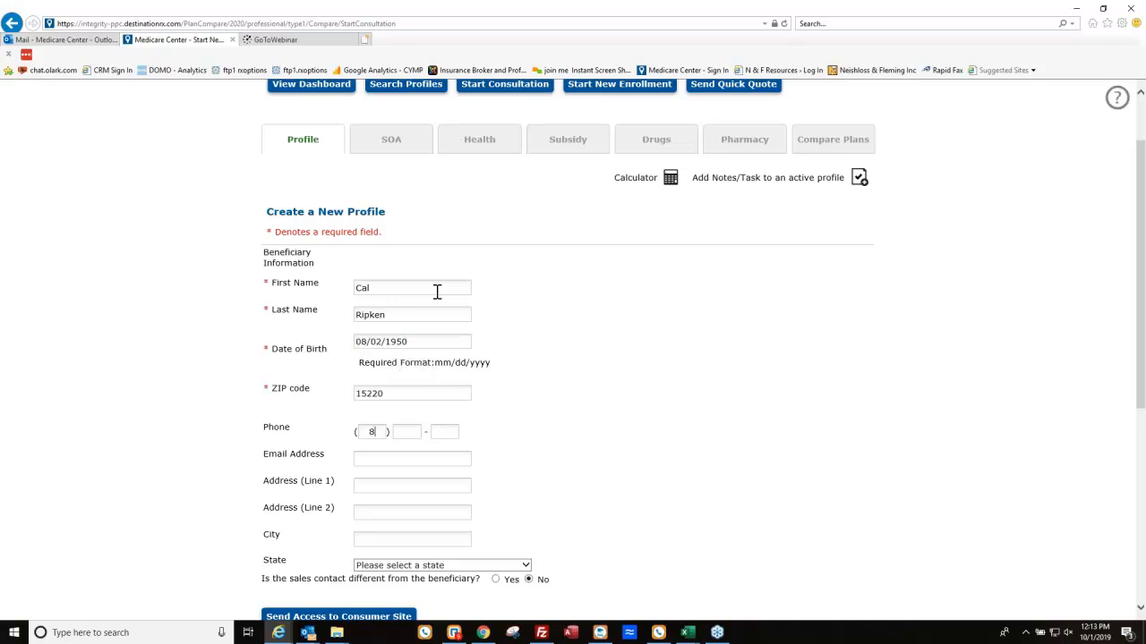
pyautogui.write('00800')
pyautogui.write('8000')
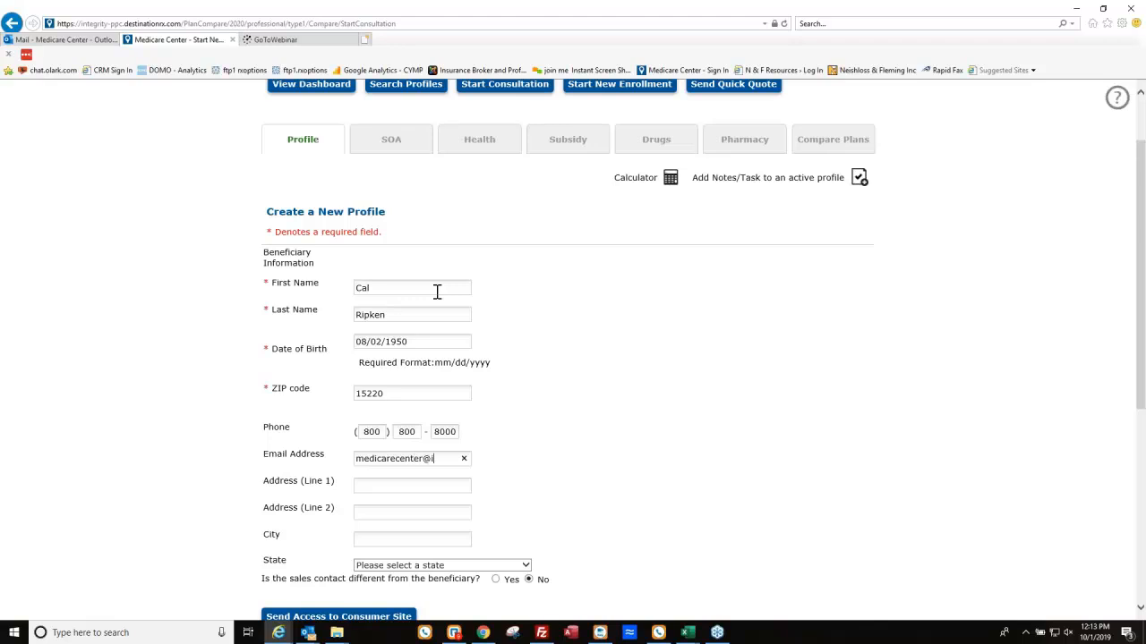
# Add the street address, city Pittsburgh and state Pennsylvania, keep the beneficiary as sales contact, and continue.
pyautogui.press('Tab')
pyautogui.write('100')
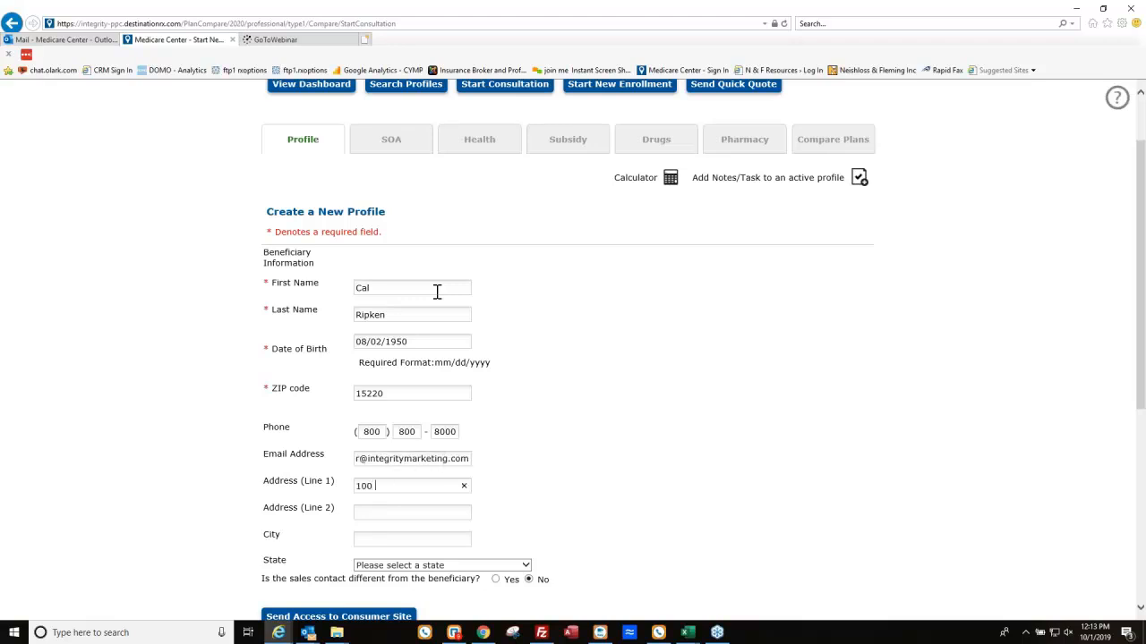
pyautogui.write(' Baseball Lane')
pyautogui.press('Tab')
pyautogui.press('Tab')
pyautogui.write('Pittsburgh')
pyautogui.press('Tab')
pyautogui.press('p')
pyautogui.scroll(-3, 826, 397)
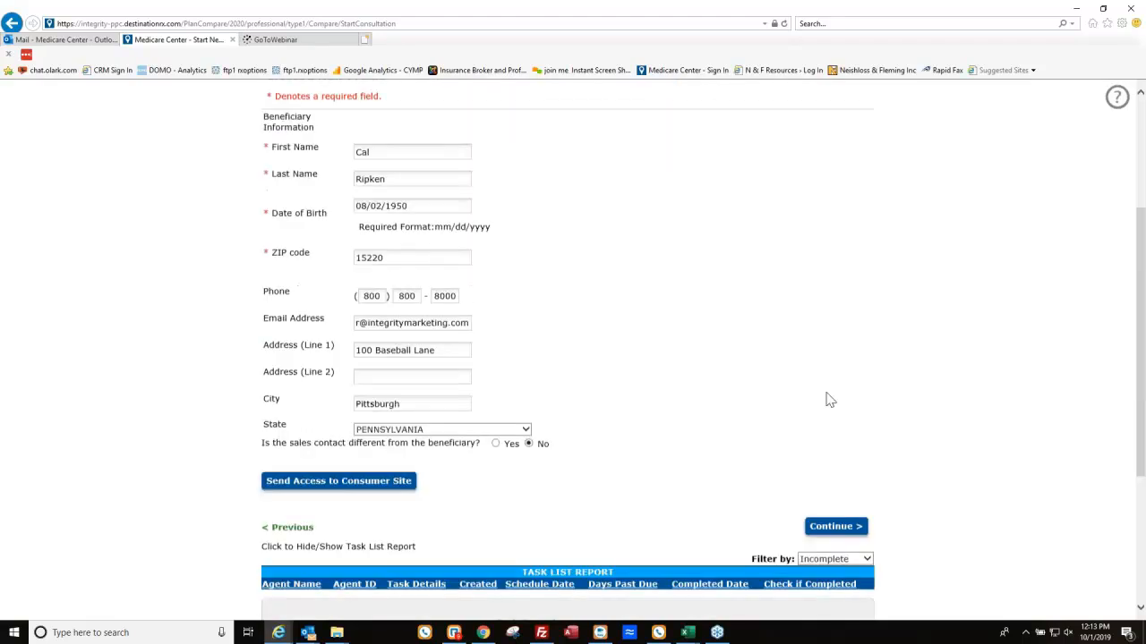
pyautogui.click(497, 419)
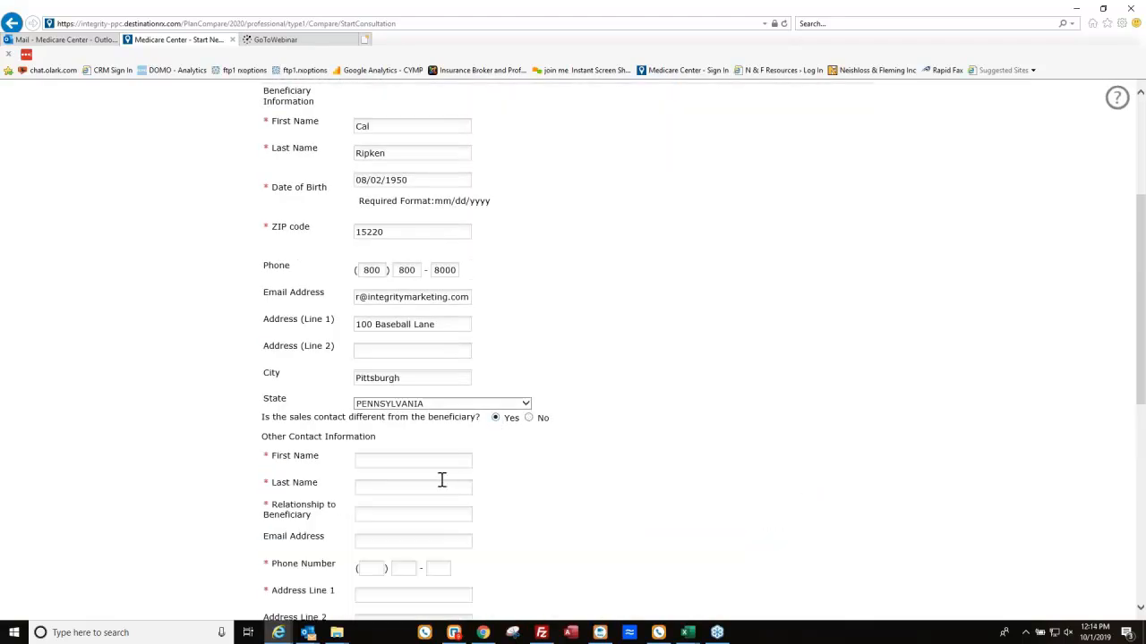
pyautogui.scroll(-3, 450, 486)
pyautogui.click(528, 256)
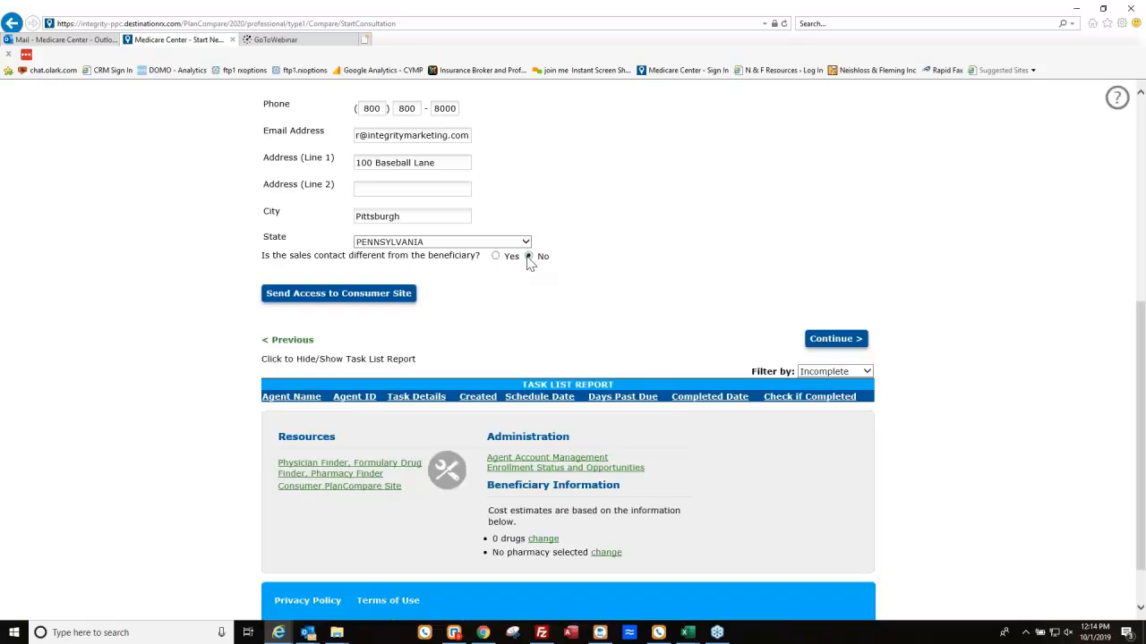
pyautogui.click(836, 339)
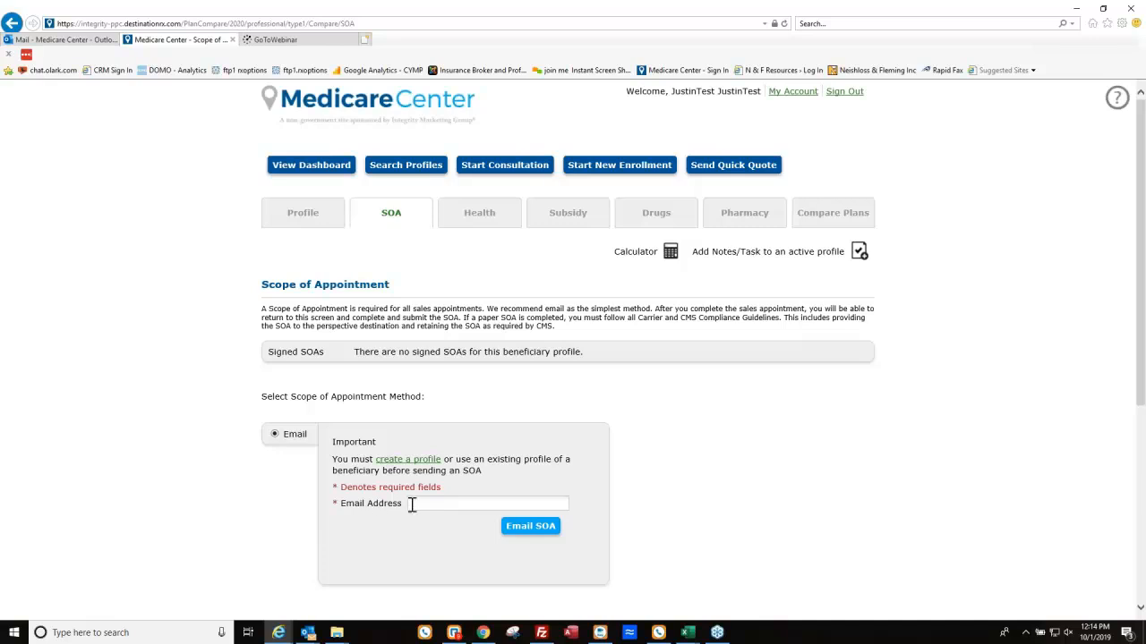
# Copy the Scope of Appointment page address from Internet Explorer and switch to Chrome.
pyautogui.click(381, 24)
pyautogui.hotkey('ctrl', 'c')
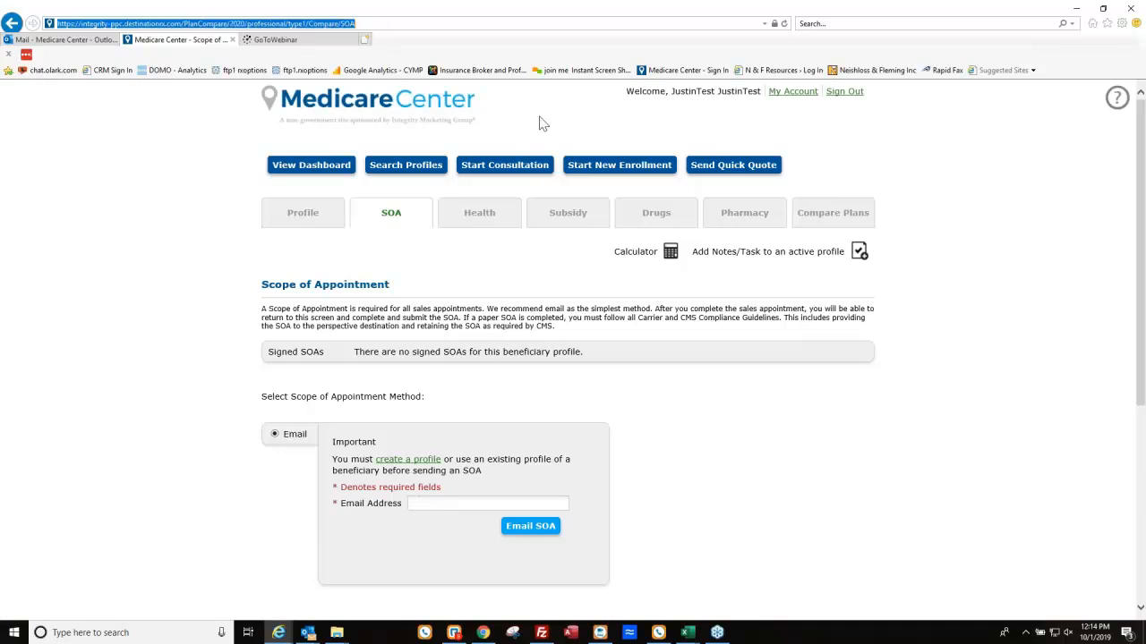
pyautogui.click(482, 633)
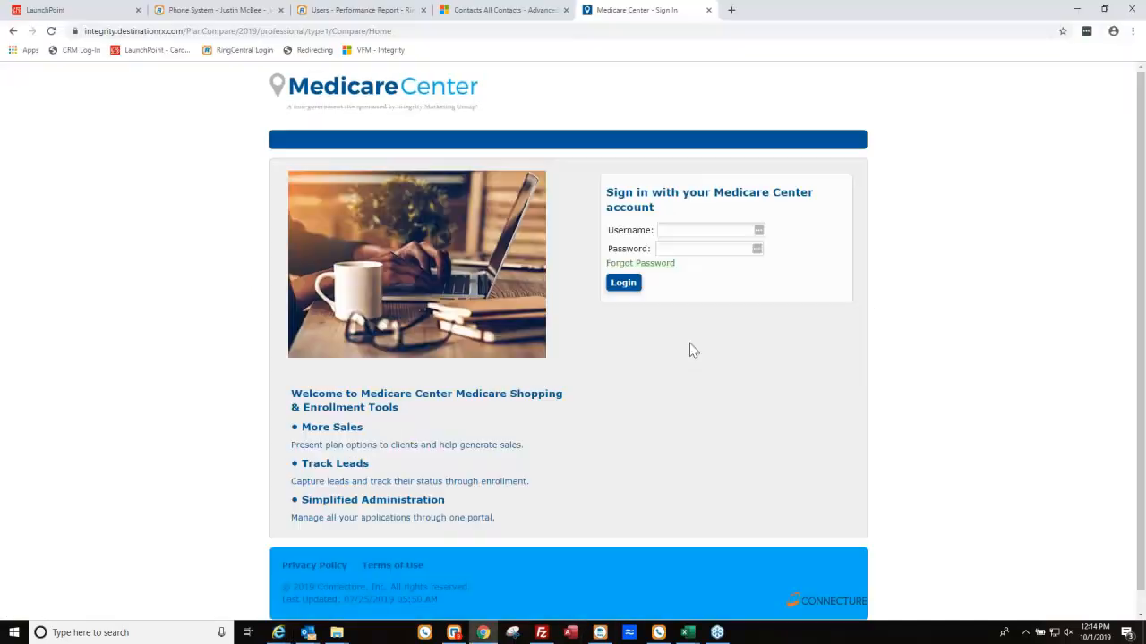
# Load the copied Scope of Appointment address in Chrome's address bar.
pyautogui.click(432, 31)
pyautogui.hotkey('ctrl', 'v')
pyautogui.press('Return')
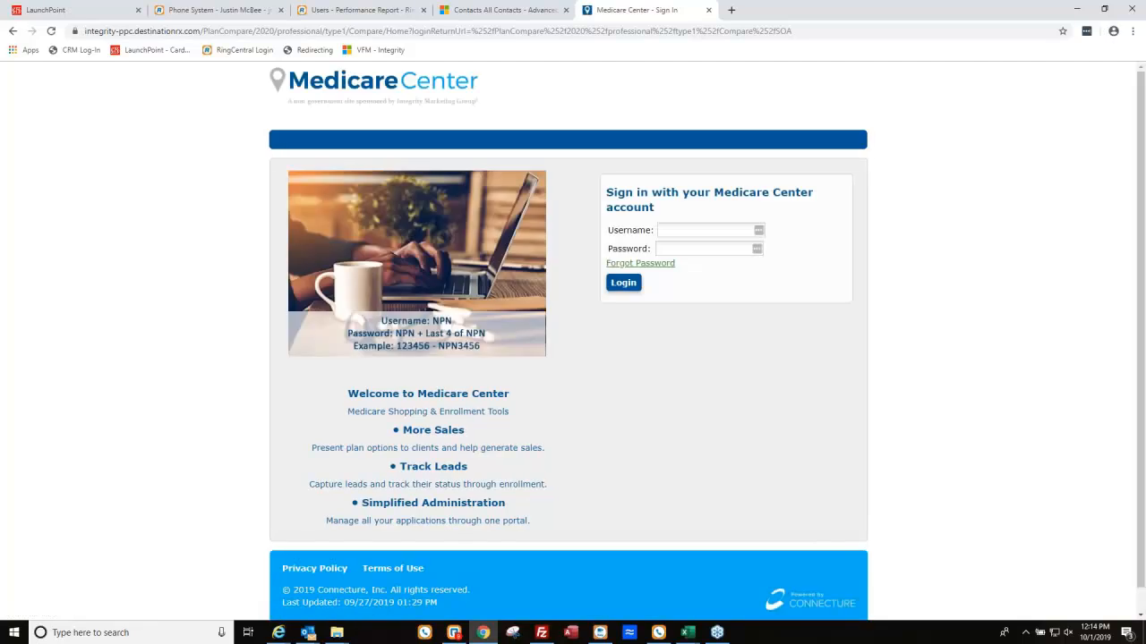
# Sign in to Medicare Center with the agent's username and password, then start a new consultation.
pyautogui.click(694, 230)
pyautogui.write('justin')
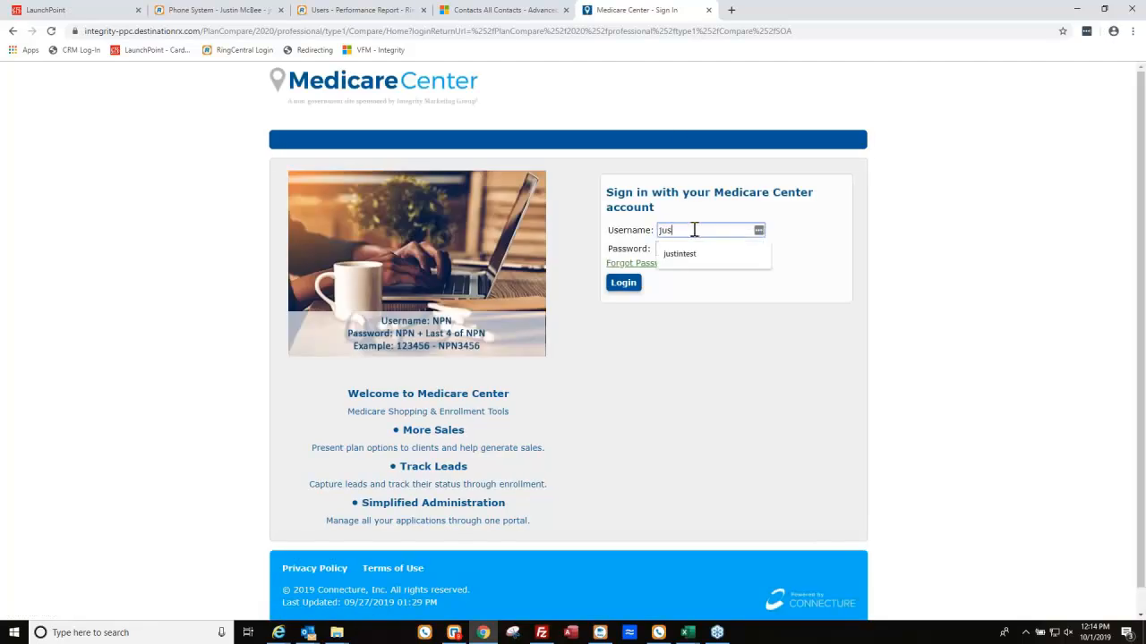
pyautogui.press('Down')
pyautogui.press('Tab')
pyautogui.write('••••••••')
pyautogui.press('BackSpace')
pyautogui.press('BackSpace')
pyautogui.press('BackSpace')
pyautogui.press('BackSpace')
pyautogui.press('BackSpace')
pyautogui.write('••••••••••')
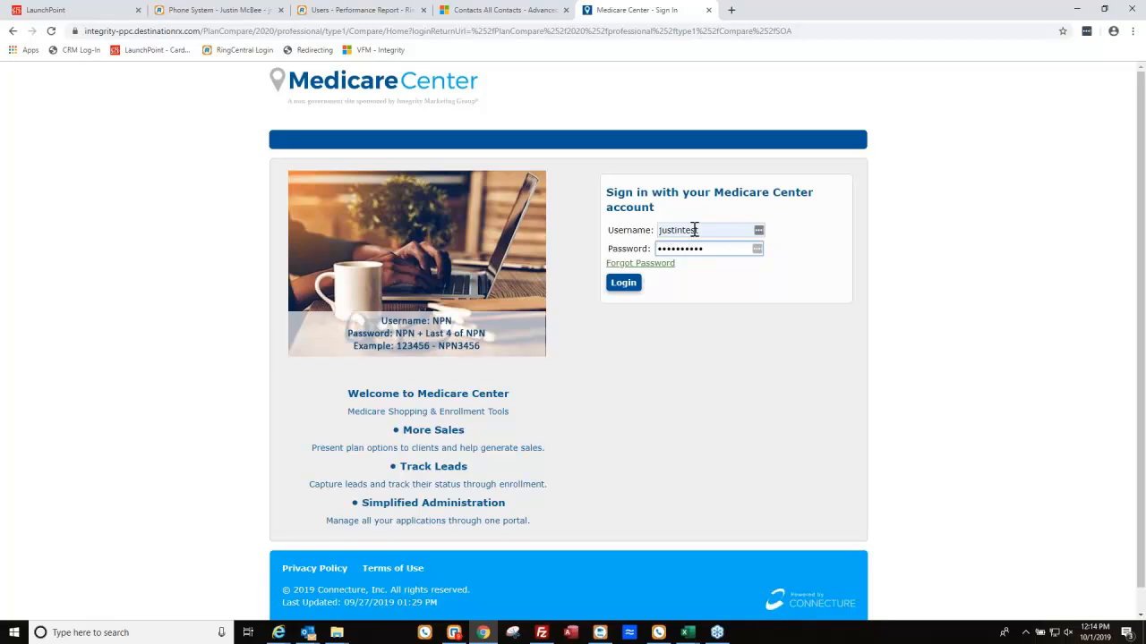
pyautogui.press('Return')
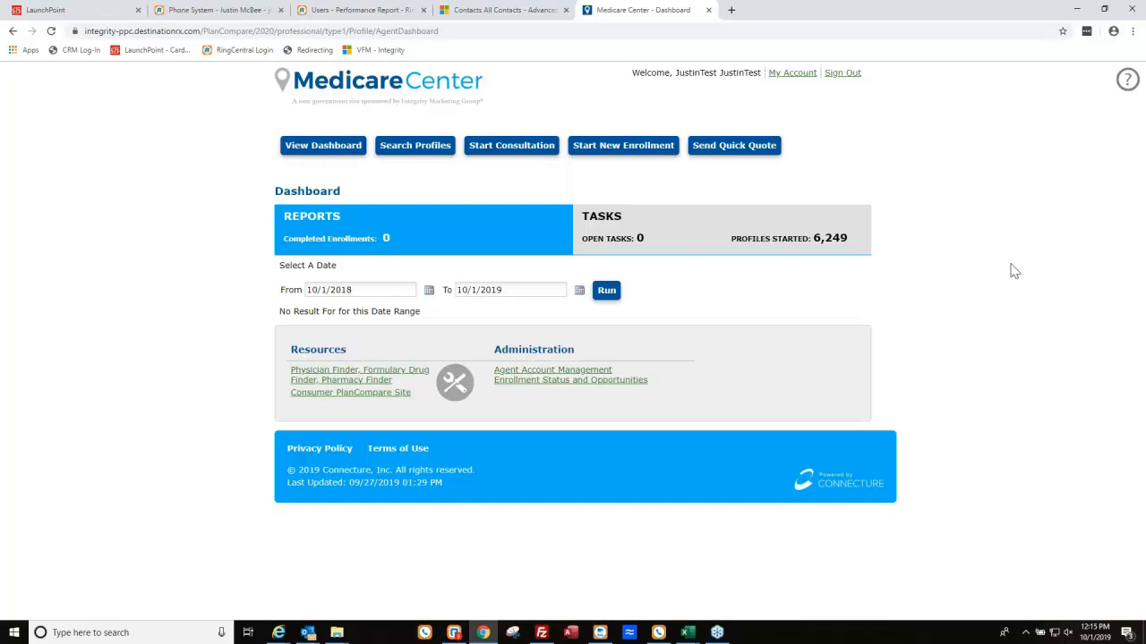
pyautogui.click(502, 150)
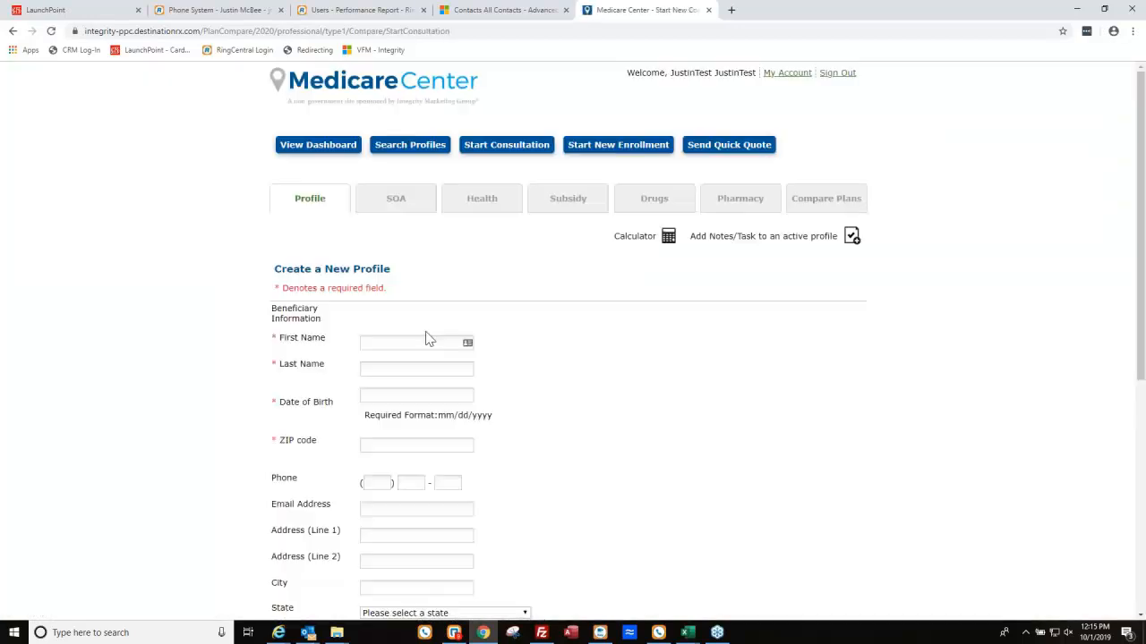
# Enter the beneficiary's first and last name, date of birth and ZIP code in the new profile.
pyautogui.click(417, 342)
pyautogui.write('Cal')
pyautogui.press('Tab')
pyautogui.write('Ripken')
pyautogui.press('Tab')
pyautogui.write('08/02/1950')
pyautogui.press('Tab')
pyautogui.write('15220')
# Enter the beneficiary's phone number, e-mail, street address and city, then open the State list.
pyautogui.press('Tab')
pyautogui.write('8008008000')
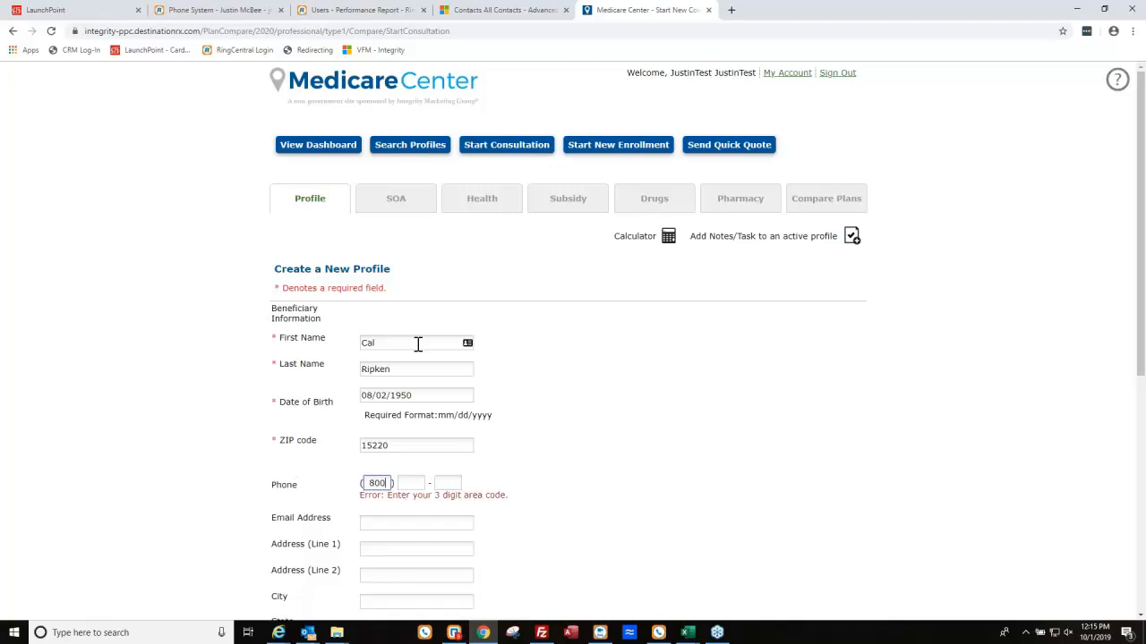
pyautogui.press('Tab')
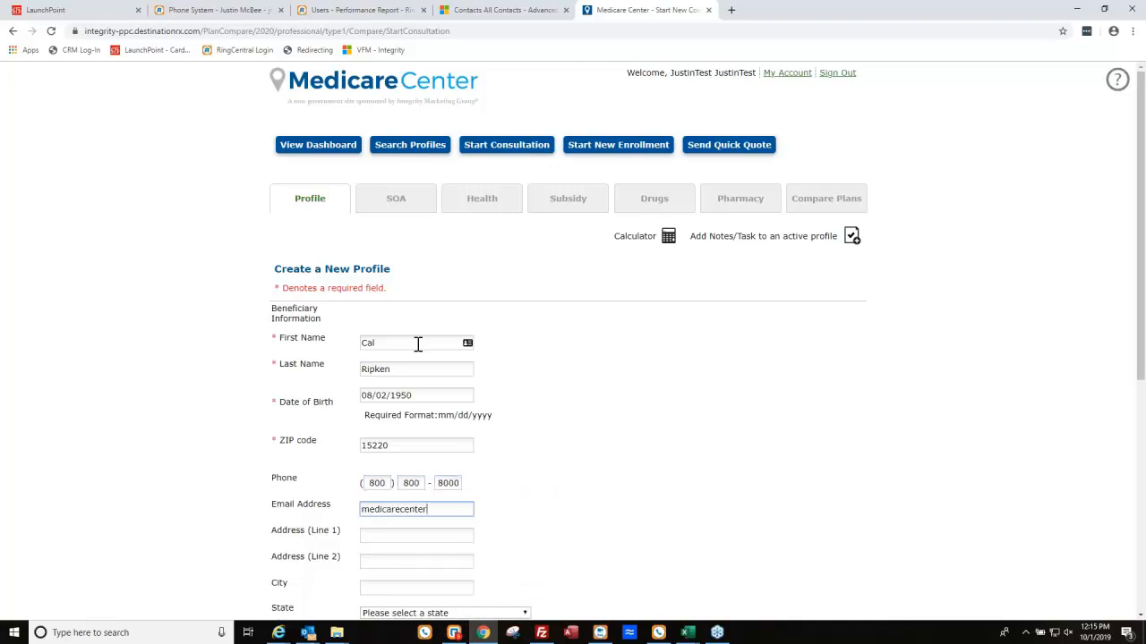
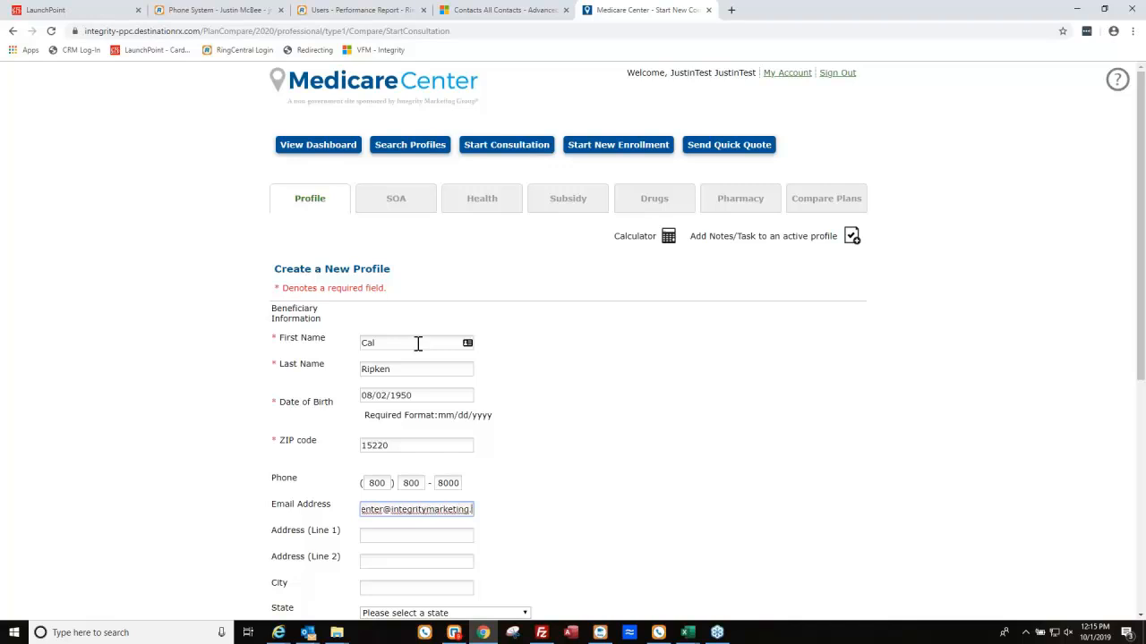
pyautogui.press('Tab')
pyautogui.write('100 B')
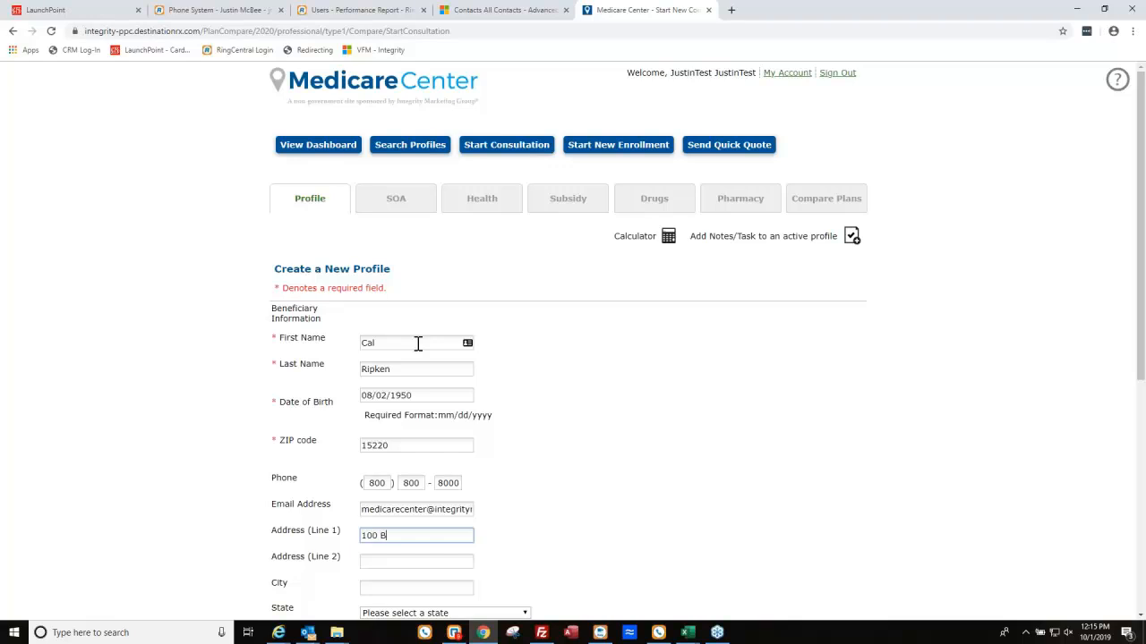
pyautogui.write('aseball Lane')
pyautogui.press('Tab')
pyautogui.press('Tab')
pyautogui.write('Pittsburgh')
pyautogui.press('Tab')
pyautogui.press('o')
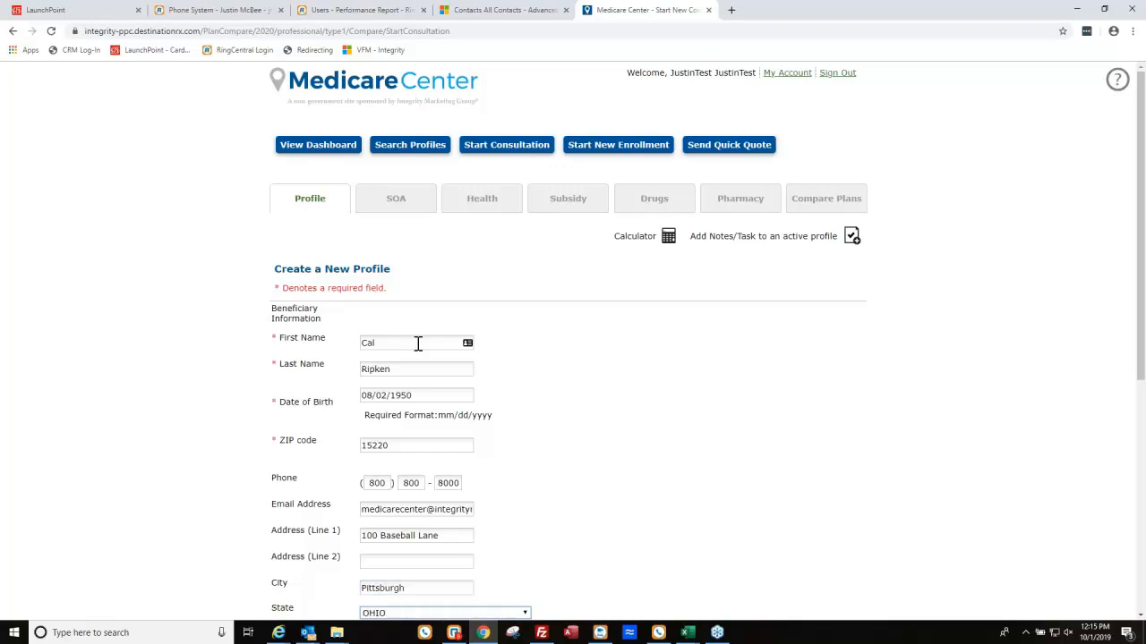
pyautogui.scroll(-1, 555, 544)
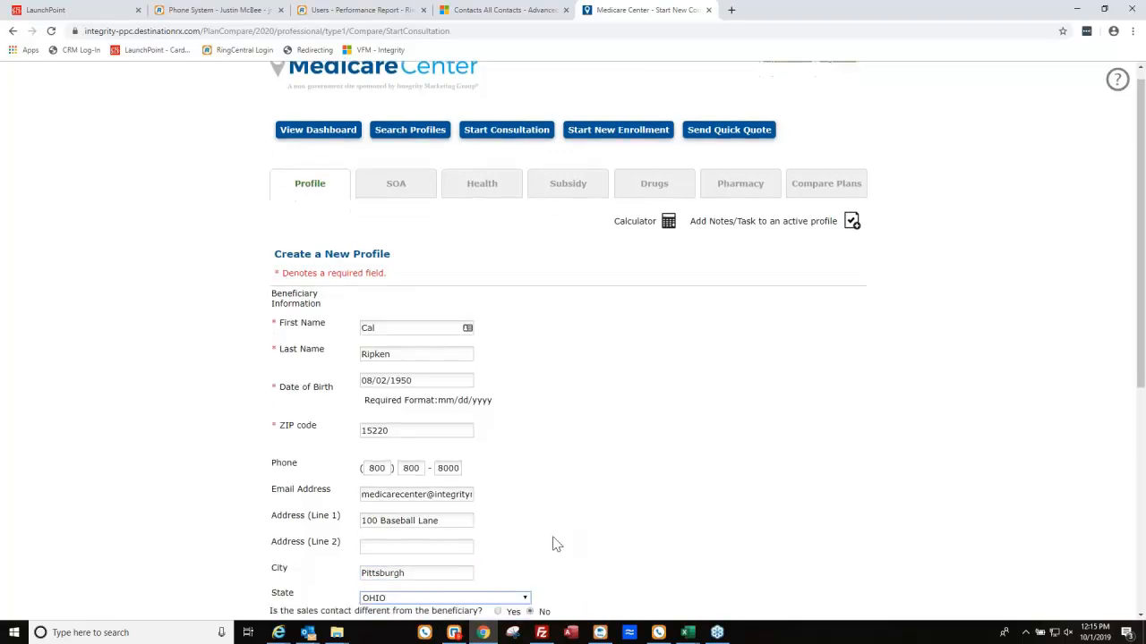
pyautogui.click(475, 494)
# Choose Pennsylvania as the profile's state and e-mail the Scope of Appointment form to the beneficiary.
pyautogui.press('p')
pyautogui.press('e')
pyautogui.click(475, 498)
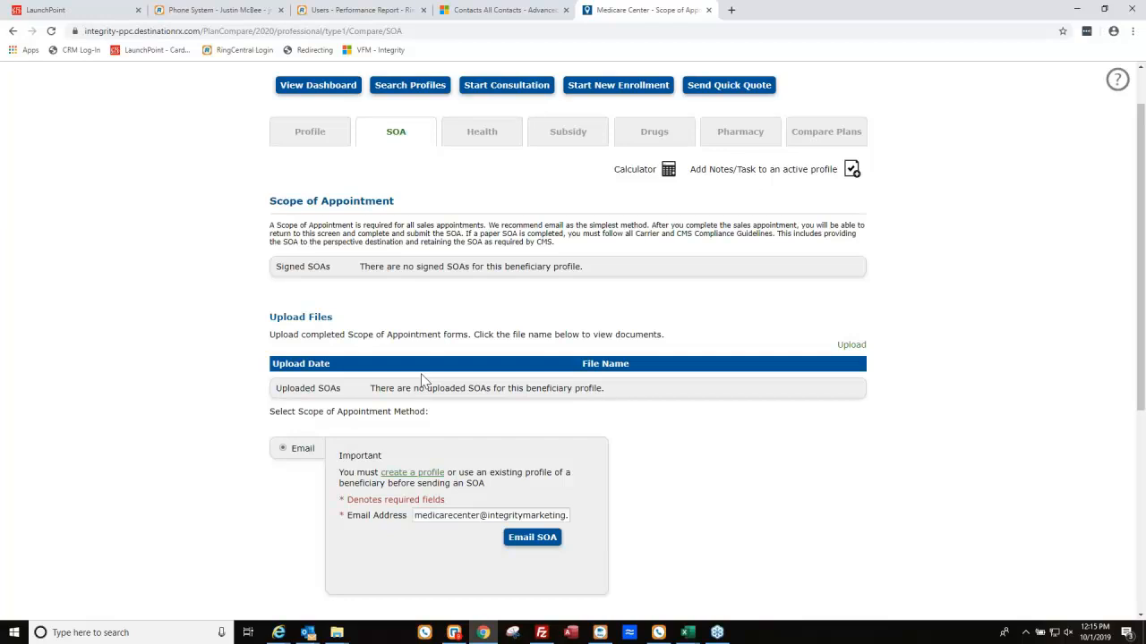
pyautogui.click(532, 537)
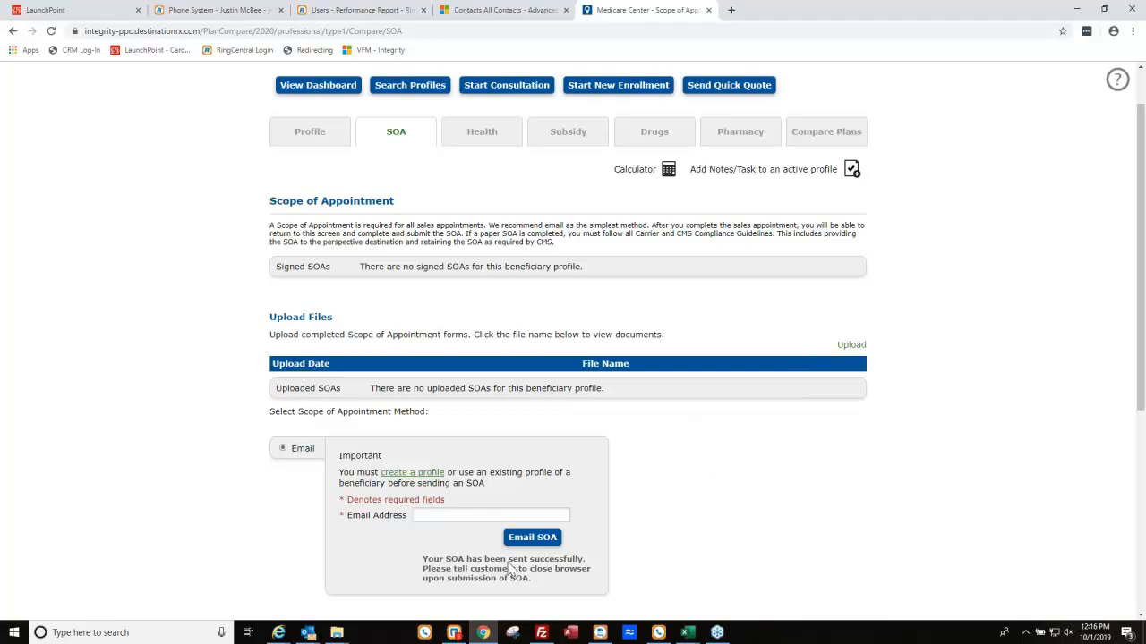
pyautogui.click(278, 633)
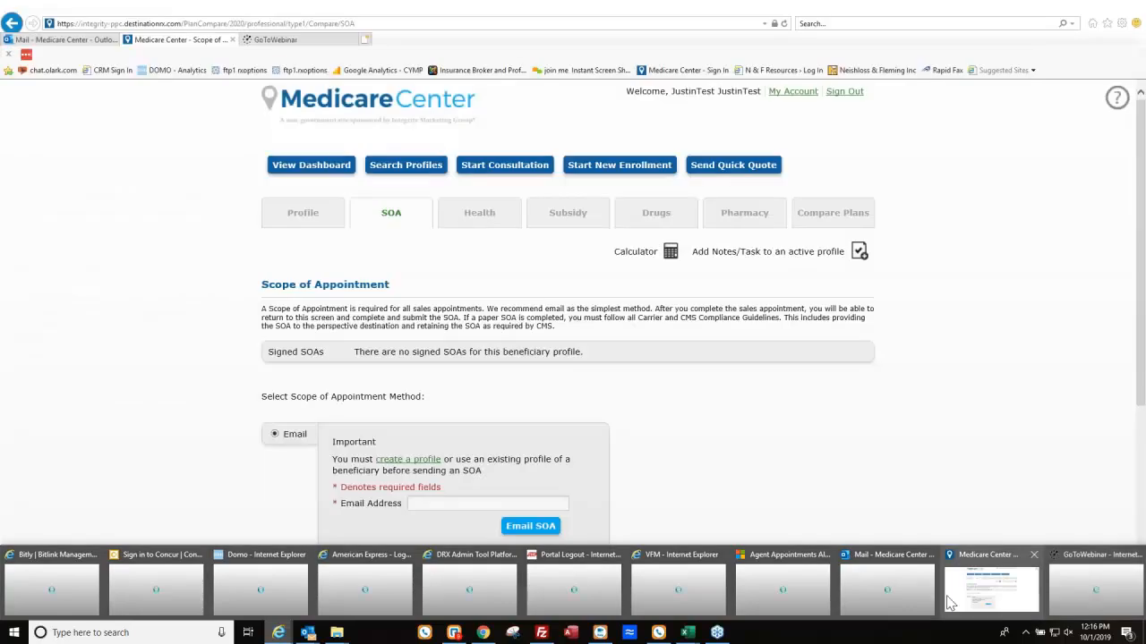
# Open the 'Thank you for your interest' email in web mail and launch its Complete Scope of Appointment form.
pyautogui.click(994, 593)
pyautogui.click(888, 592)
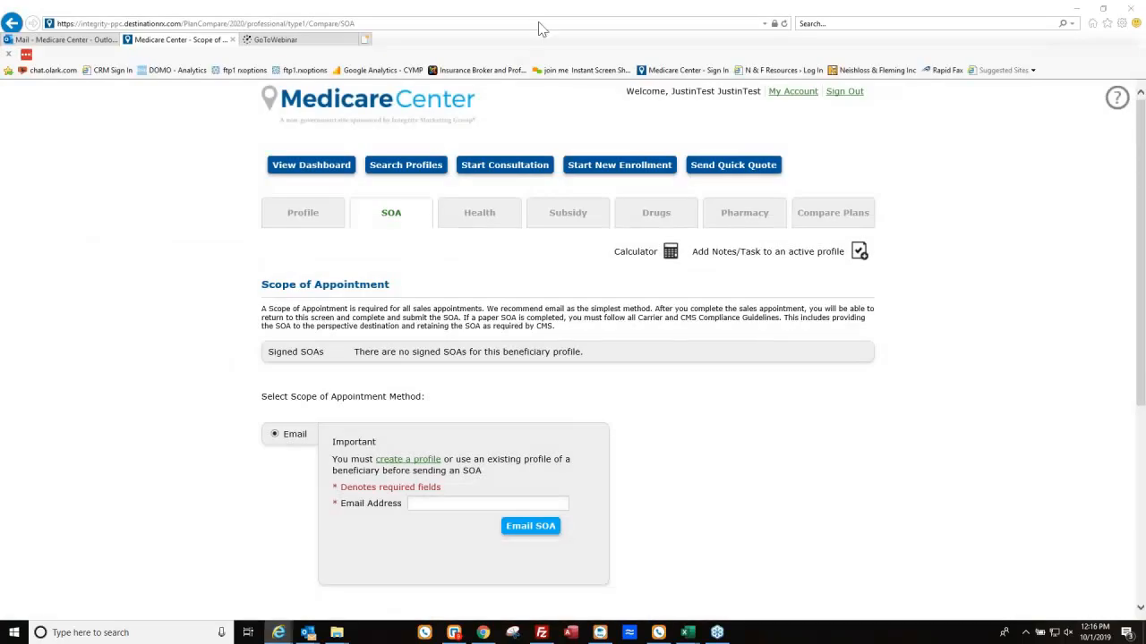
pyautogui.click(312, 217)
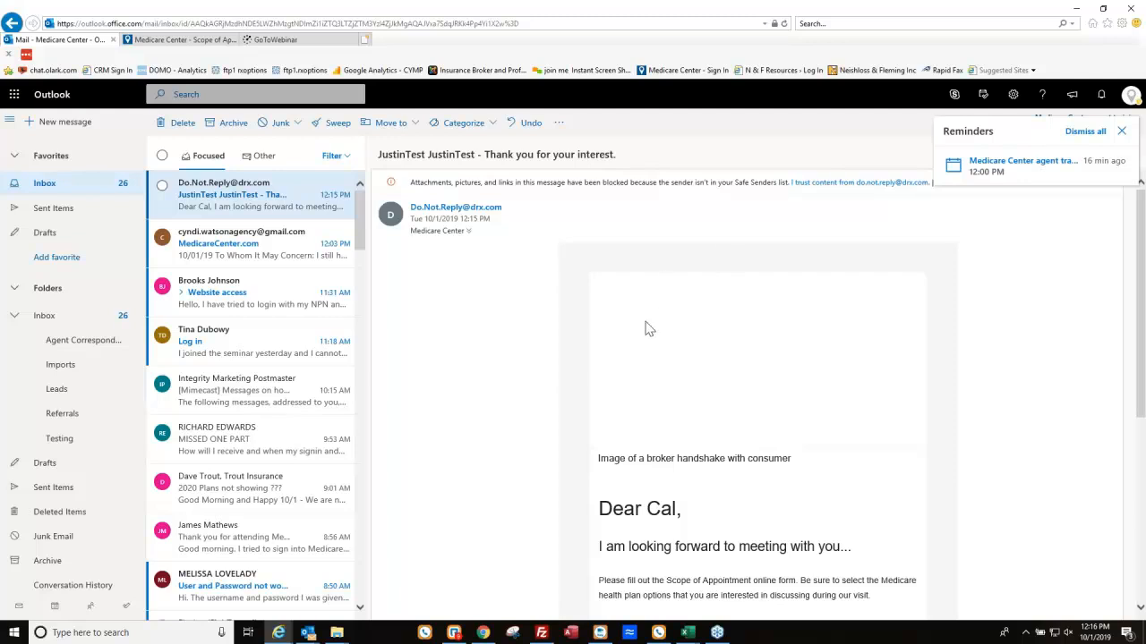
pyautogui.scroll(-1, 673, 353)
pyautogui.scroll(-1, 716, 394)
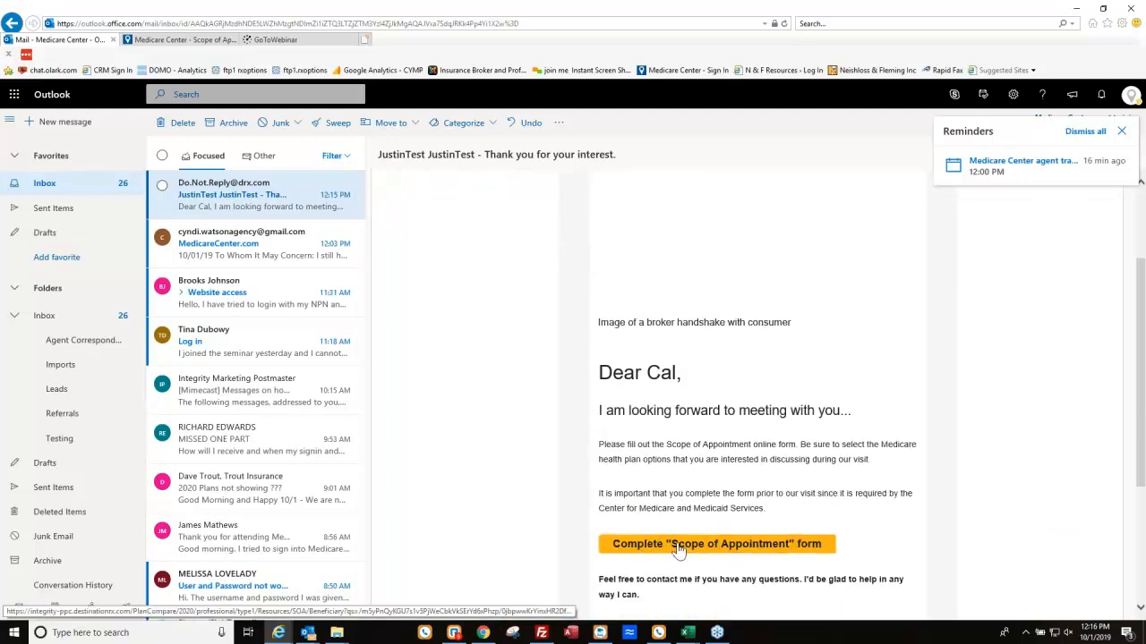
pyautogui.click(705, 552)
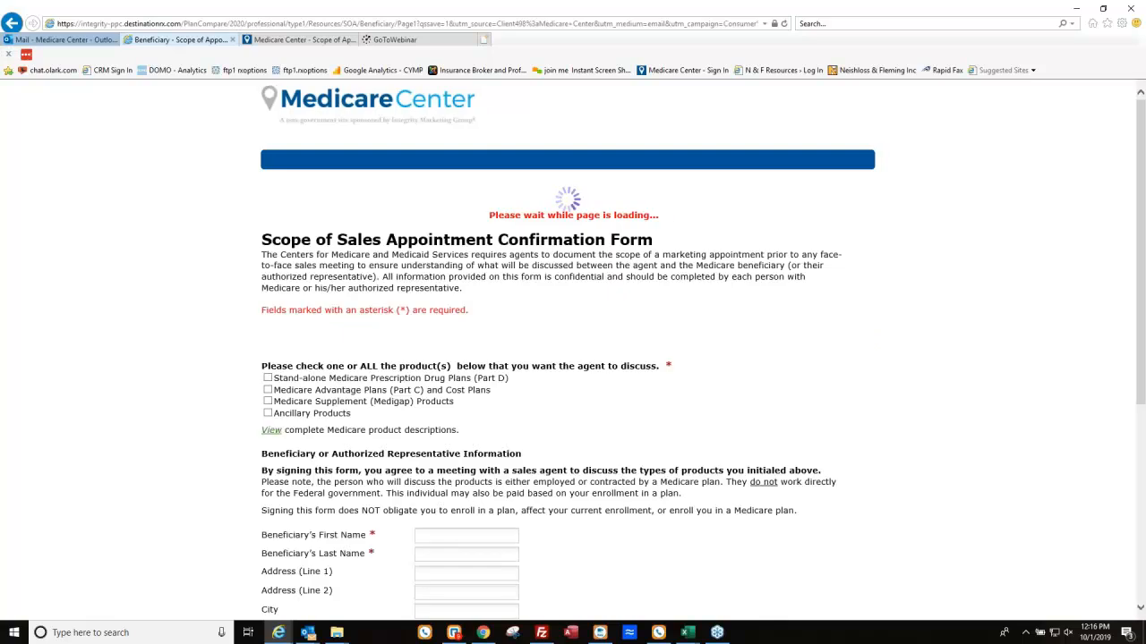
# Tick all four products: Part D, Medicare Advantage/Cost Plans, Medigap and Ancillary Products.
pyautogui.scroll(-1, 726, 458)
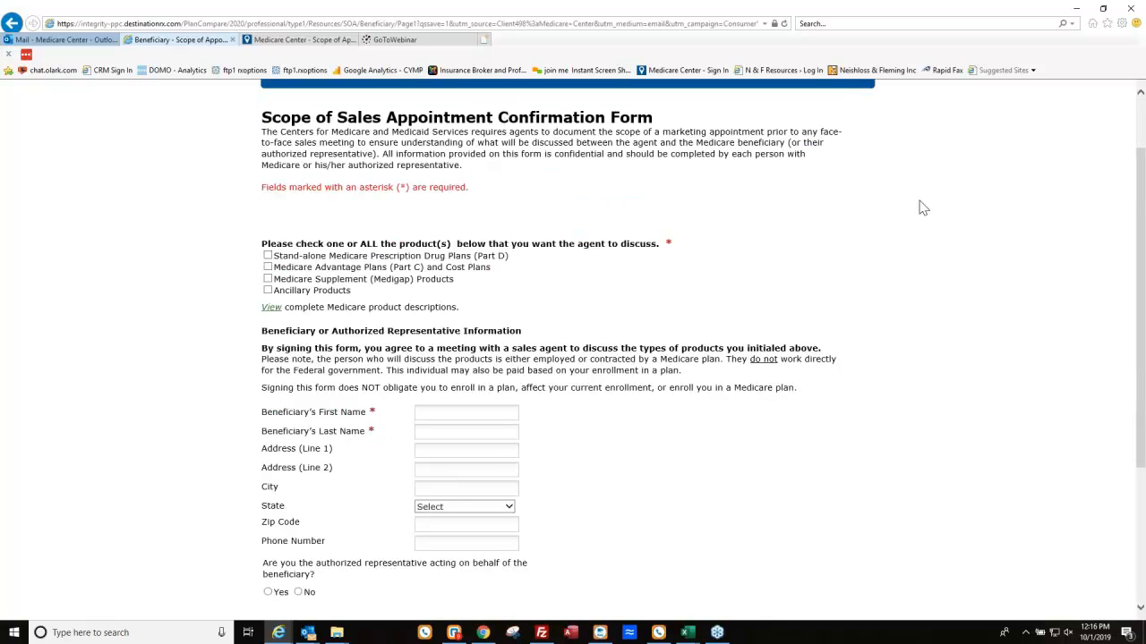
pyautogui.click(267, 256)
pyautogui.click(267, 267)
pyautogui.click(268, 279)
pyautogui.click(268, 290)
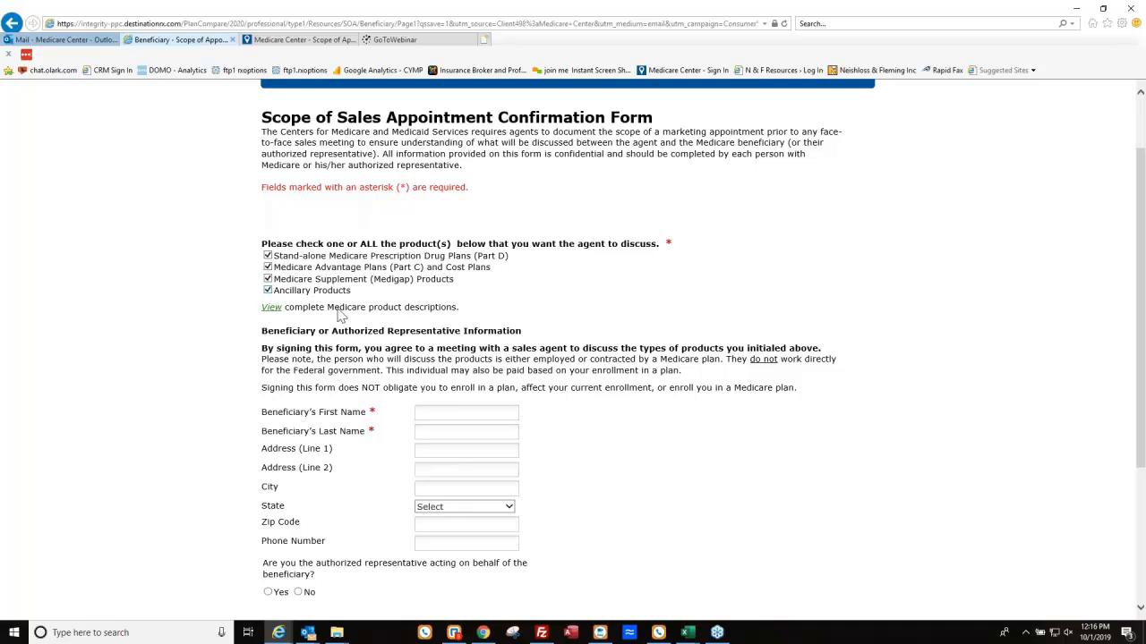
# Enter the beneficiary's name, accept the attestation, submit the form and close the confirmation.
pyautogui.click(481, 416)
pyautogui.scroll(-1, 493, 399)
pyautogui.write('Cal')
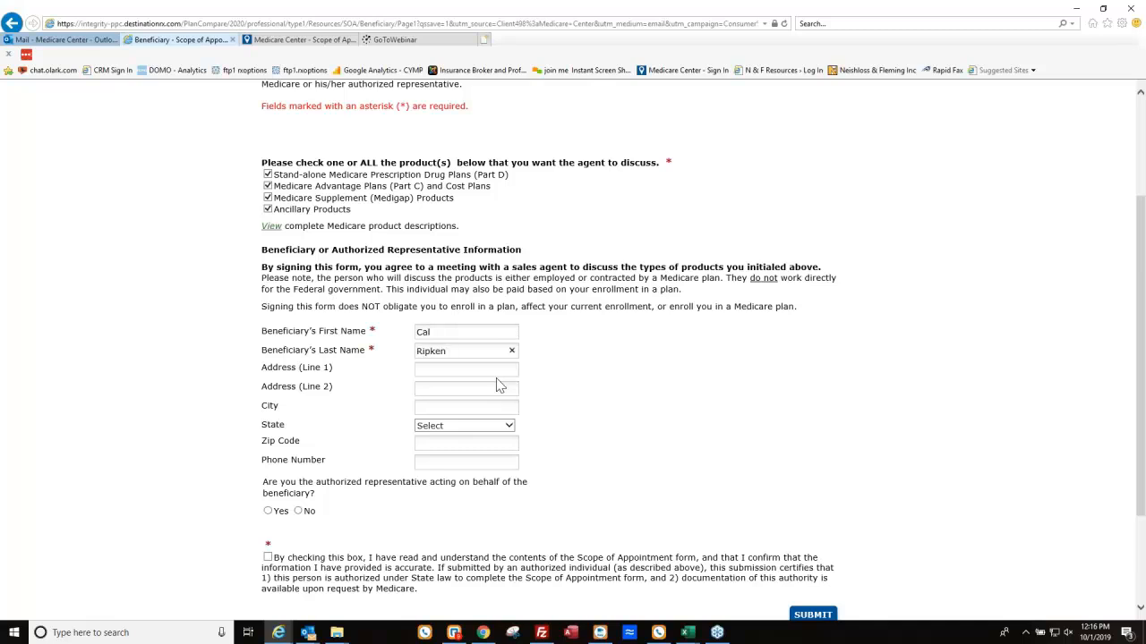
pyautogui.scroll(-1, 397, 388)
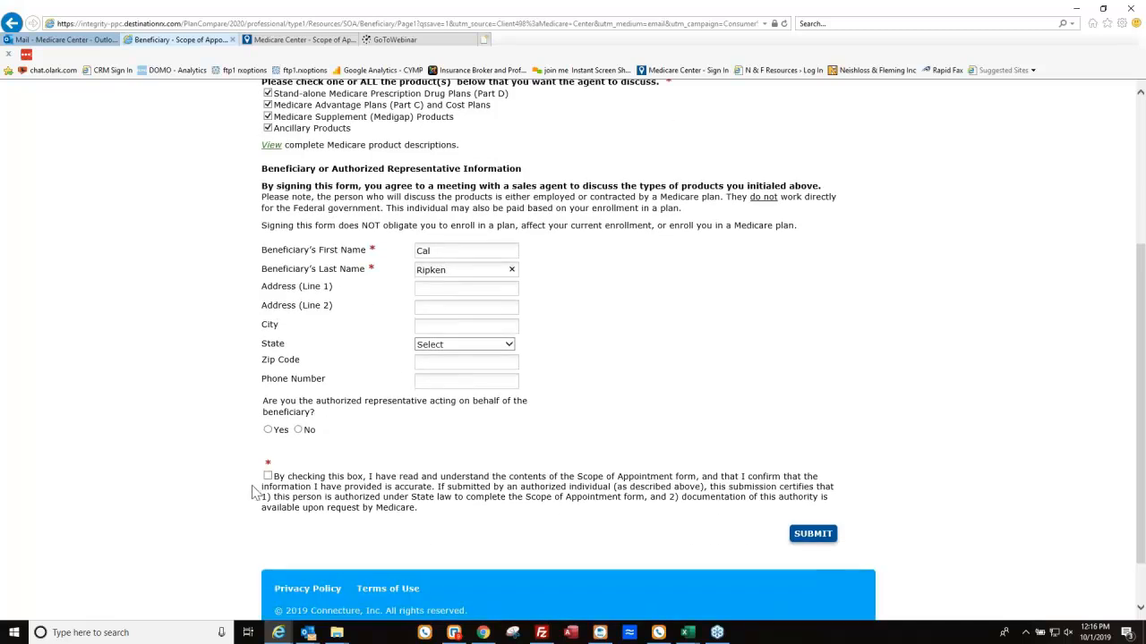
pyautogui.click(269, 475)
pyautogui.click(269, 476)
pyautogui.click(824, 533)
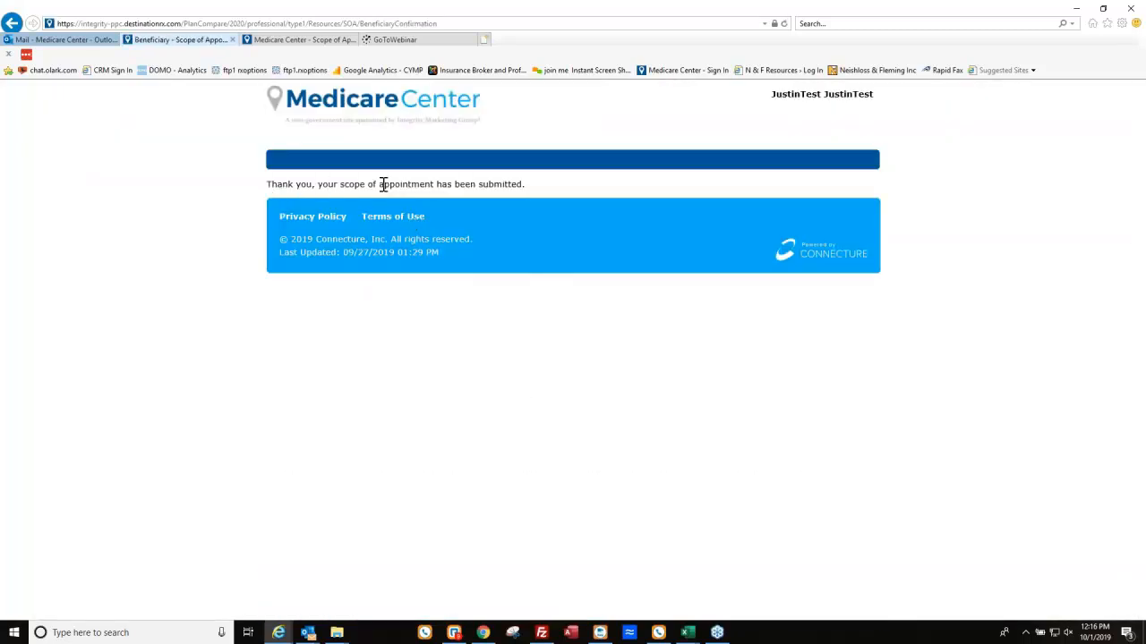
pyautogui.click(232, 41)
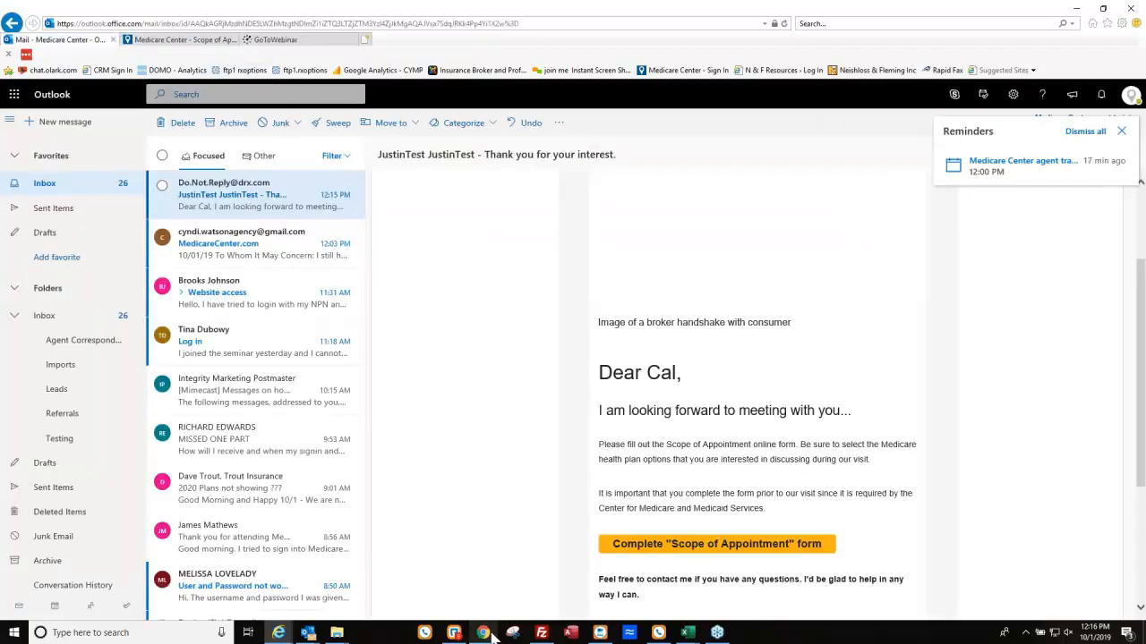
# Return to the Medicare Center Scope of Appointment page in Chrome.
pyautogui.click(484, 633)
pyautogui.scroll(1, 723, 416)
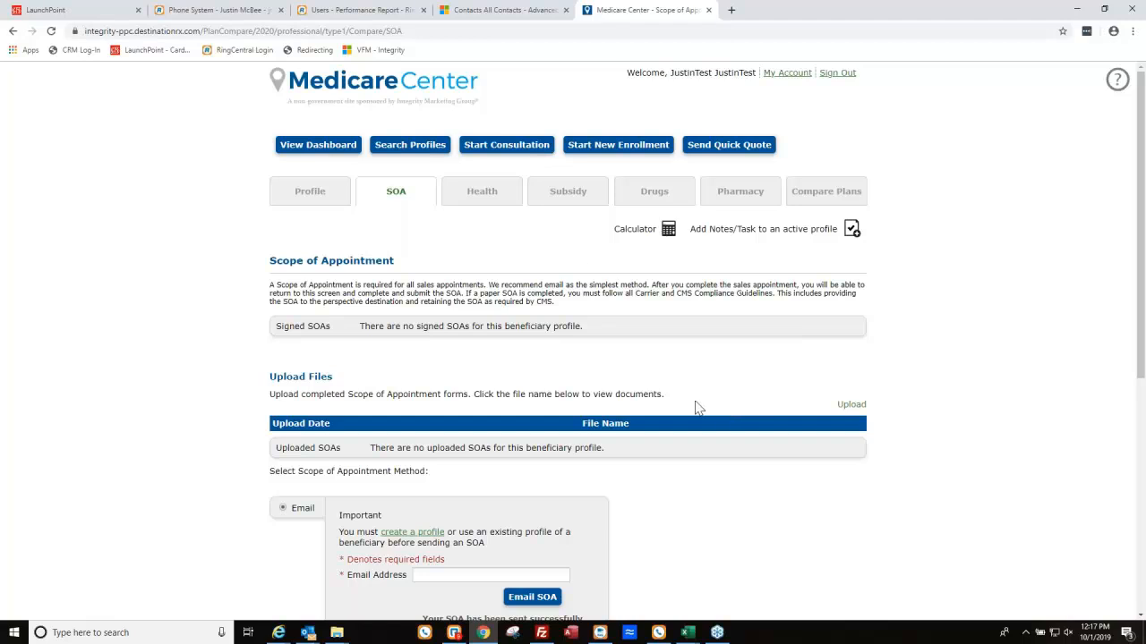
# Refresh the SOA page and open the Scope of Appointment awaiting submission.
pyautogui.click(51, 32)
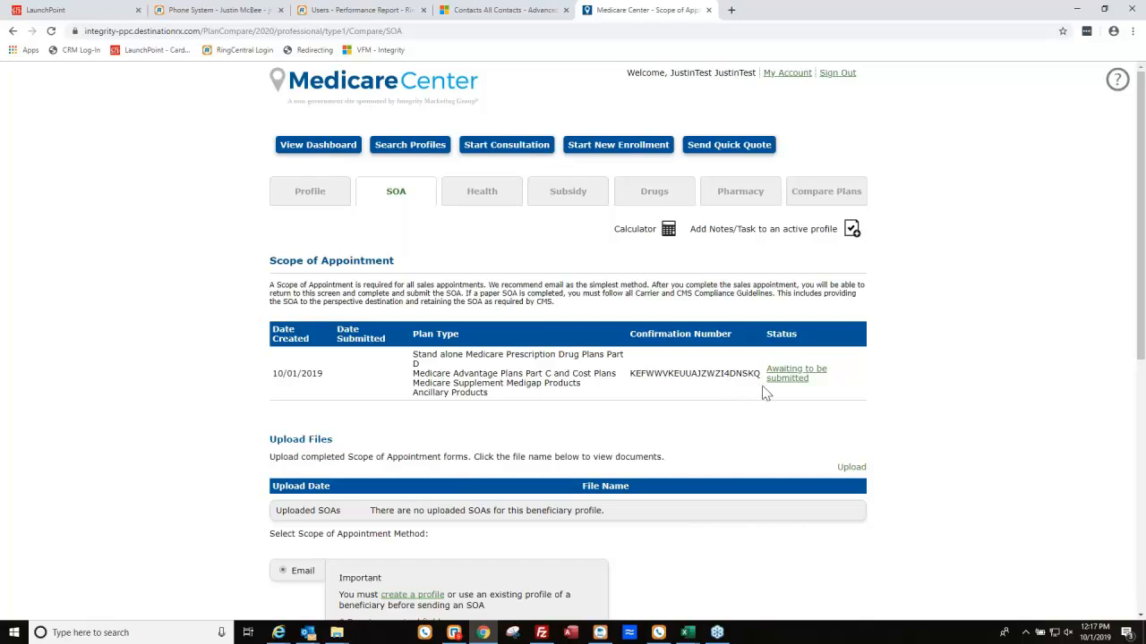
pyautogui.click(788, 376)
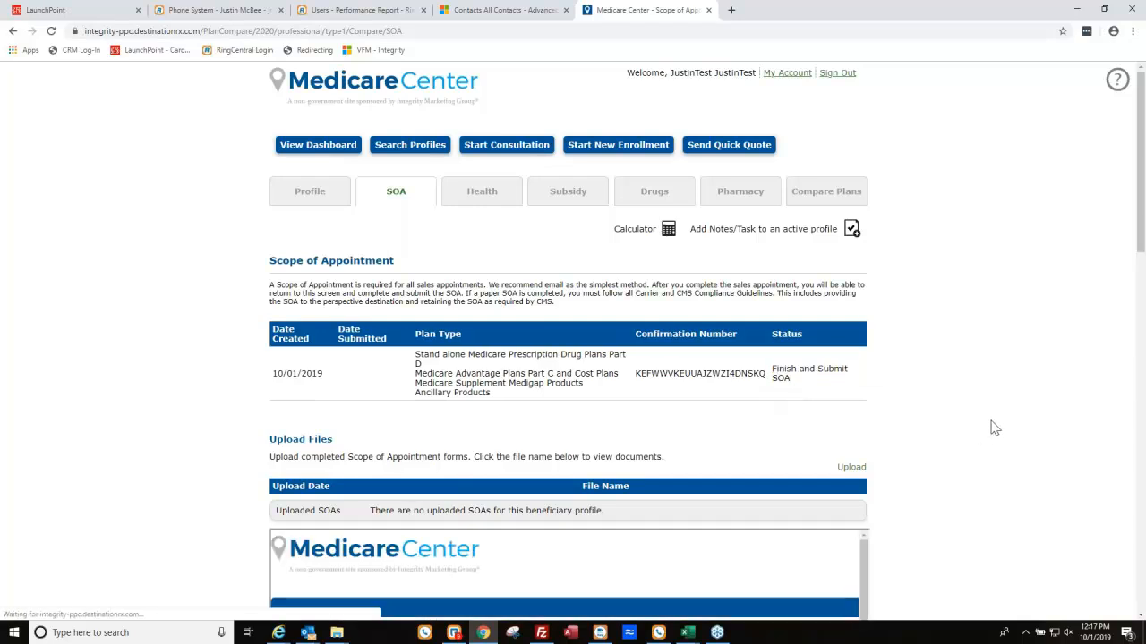
pyautogui.scroll(-2, 998, 421)
pyautogui.scroll(-4, 1001, 418)
# Fill in the agent's first name, last name and phone number in the agent section.
pyautogui.click(399, 208)
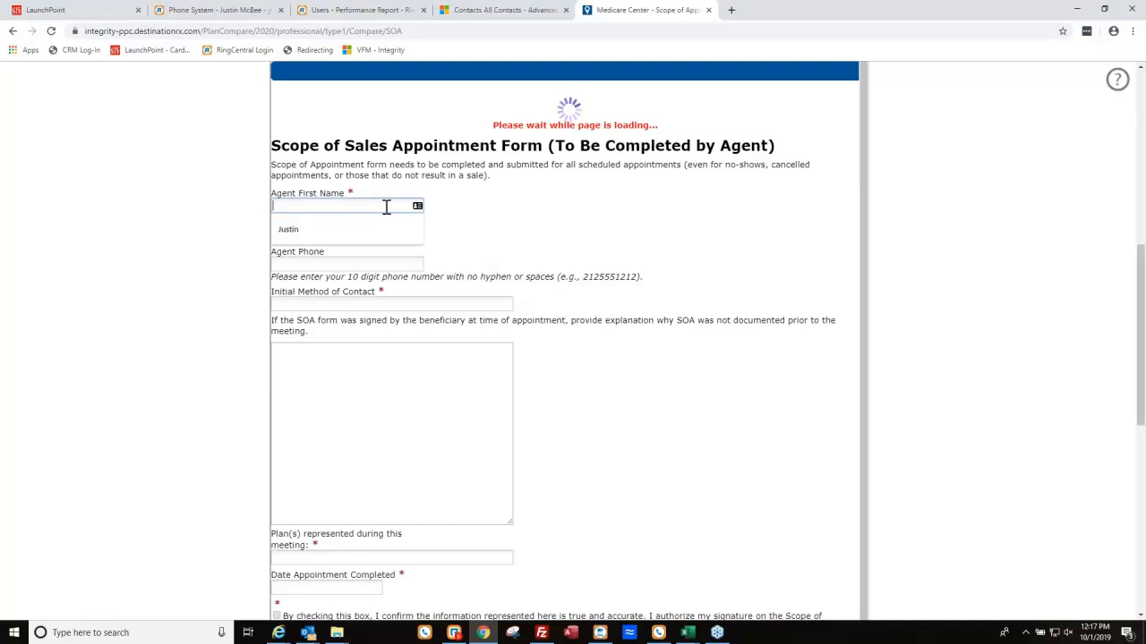
pyautogui.press('Down')
pyautogui.press('Return')
pyautogui.press('Tab')
pyautogui.write('McBee')
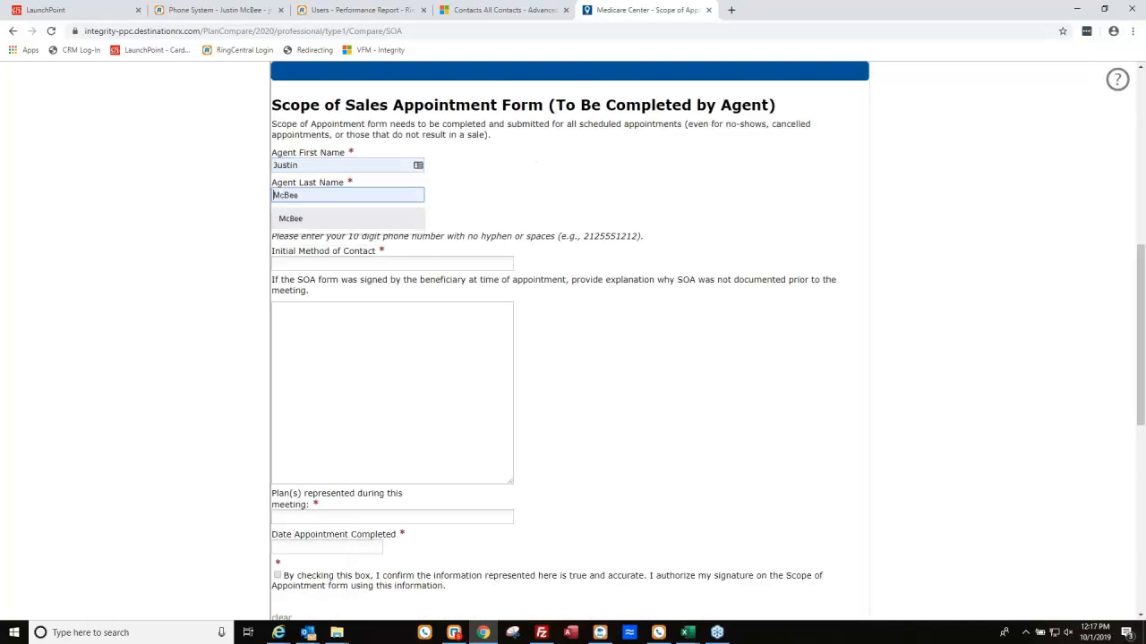
pyautogui.press('Tab')
pyautogui.press('Down')
pyautogui.press('Down')
pyautogui.press('Return')
pyautogui.press('BackSpace')
pyautogui.press('BackSpace')
pyautogui.press('BackSpace')
pyautogui.press('BackSpace')
pyautogui.press('BackSpace')
pyautogui.press('BackSpace')
pyautogui.press('BackSpace')
pyautogui.press('BackSpace')
pyautogui.press('BackSpace')
pyautogui.press('BackSpace')
pyautogui.write('8008')
# Set contact method Incoming Call, plan MAPD, completion date 10/01/2019, and tick the agent confirmation.
pyautogui.press('Down')
pyautogui.press('Return')
pyautogui.press('Tab')
pyautogui.press('Down')
pyautogui.press('Down')
pyautogui.press('Return')
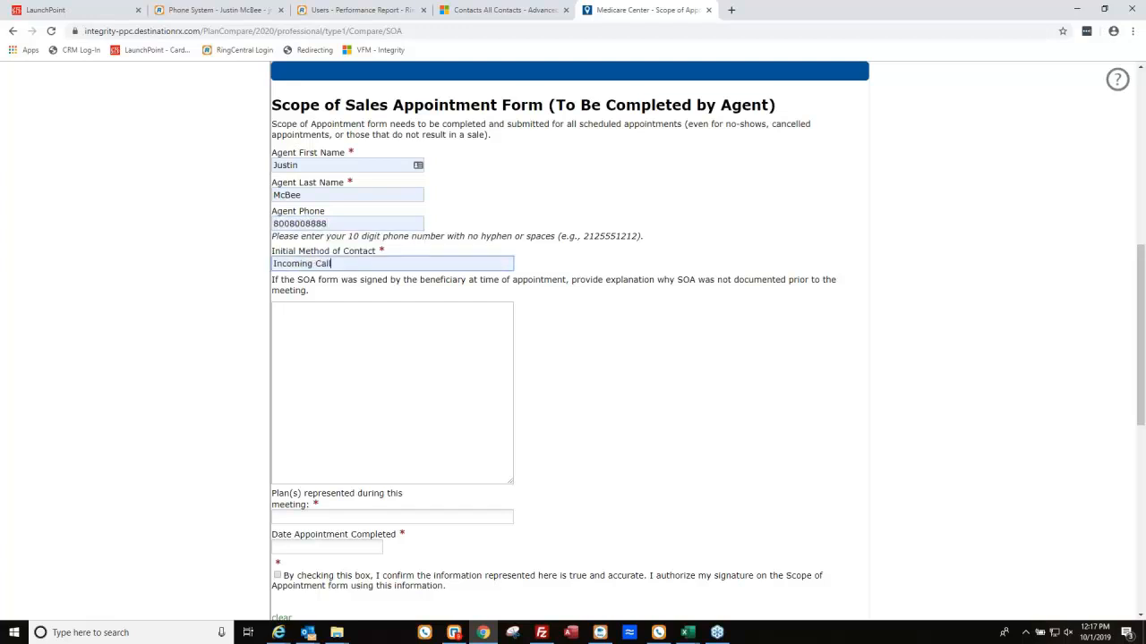
pyautogui.scroll(-1, 363, 473)
pyautogui.click(363, 460)
pyautogui.click(302, 481)
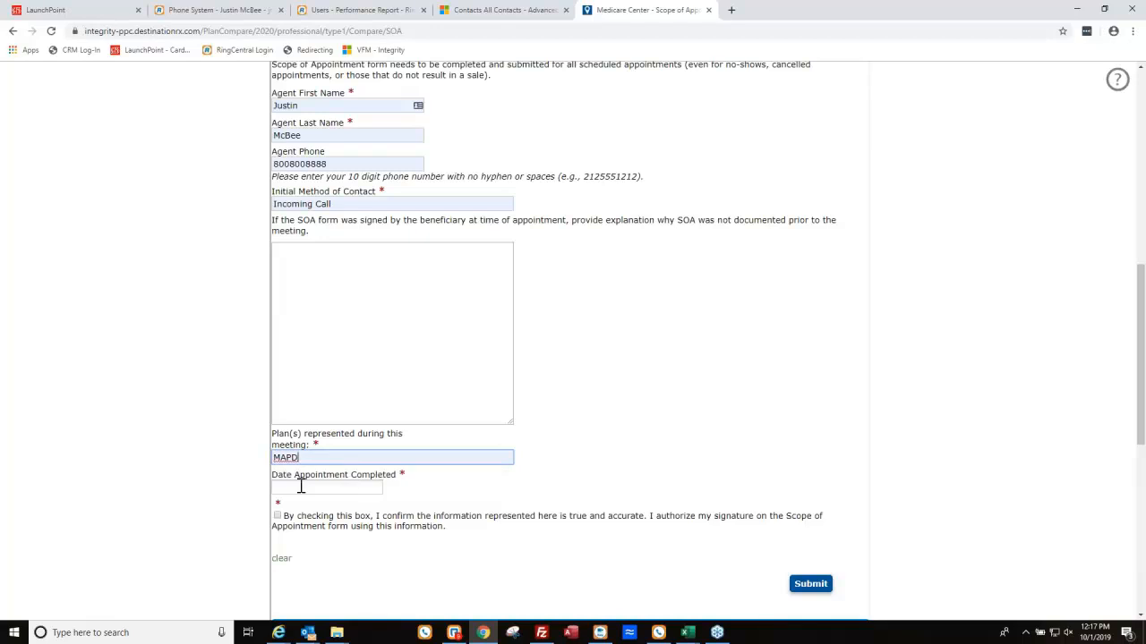
pyautogui.click(317, 486)
pyautogui.write('10/01/2019')
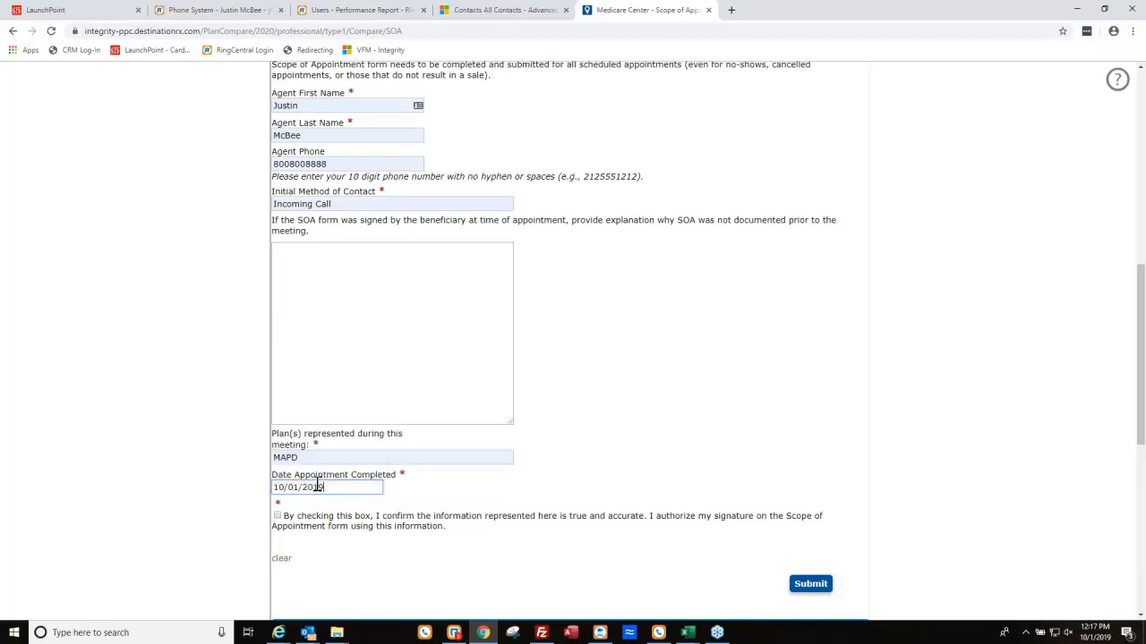
pyautogui.click(278, 517)
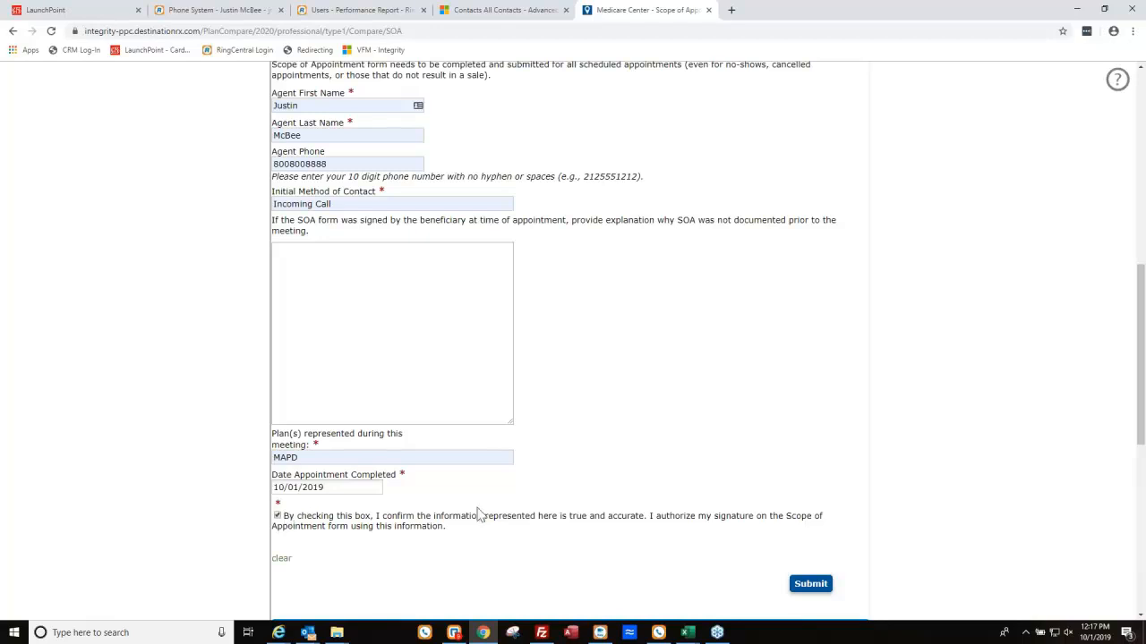
# Submit the agent section, then download and open ScopeOfAppointmentPDF.pdf.
pyautogui.click(810, 586)
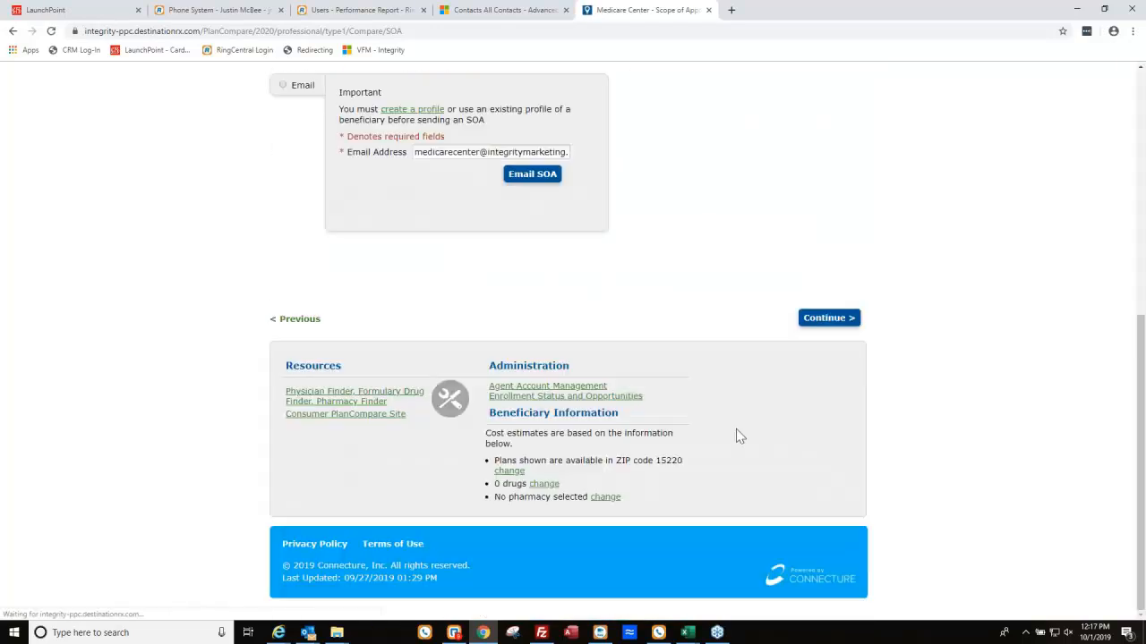
pyautogui.scroll(4, 771, 466)
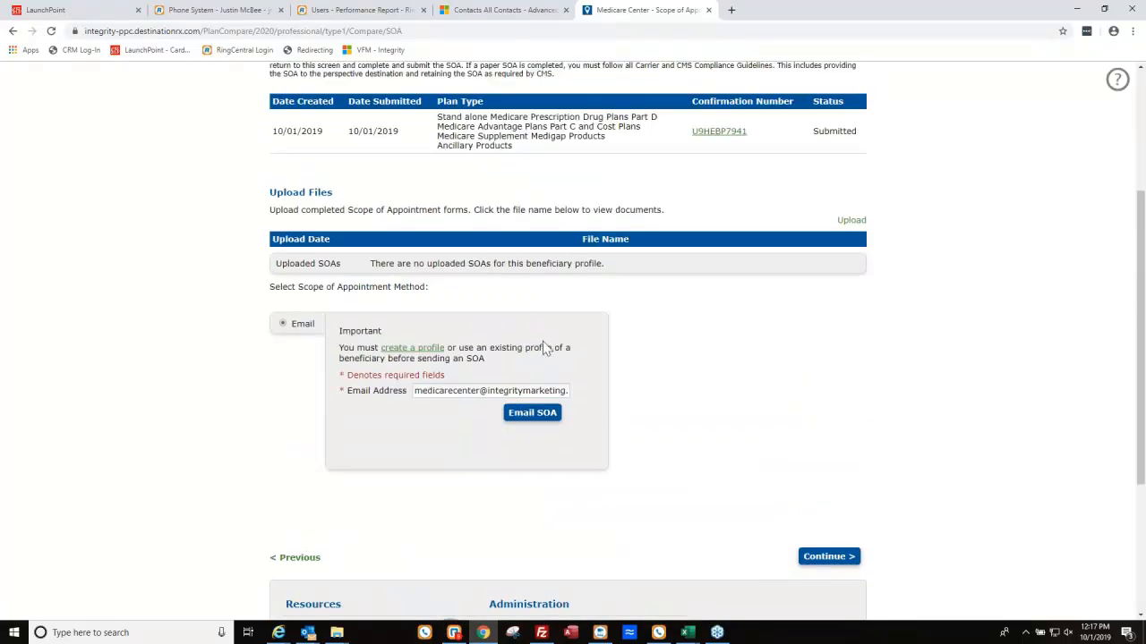
pyautogui.scroll(2, 756, 320)
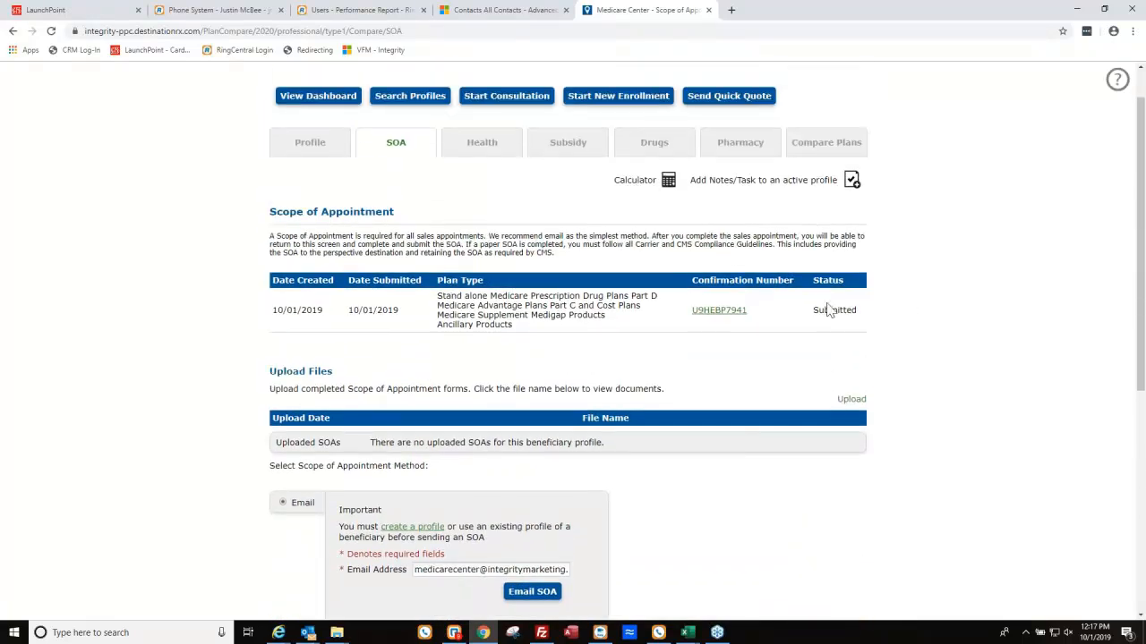
pyautogui.click(727, 317)
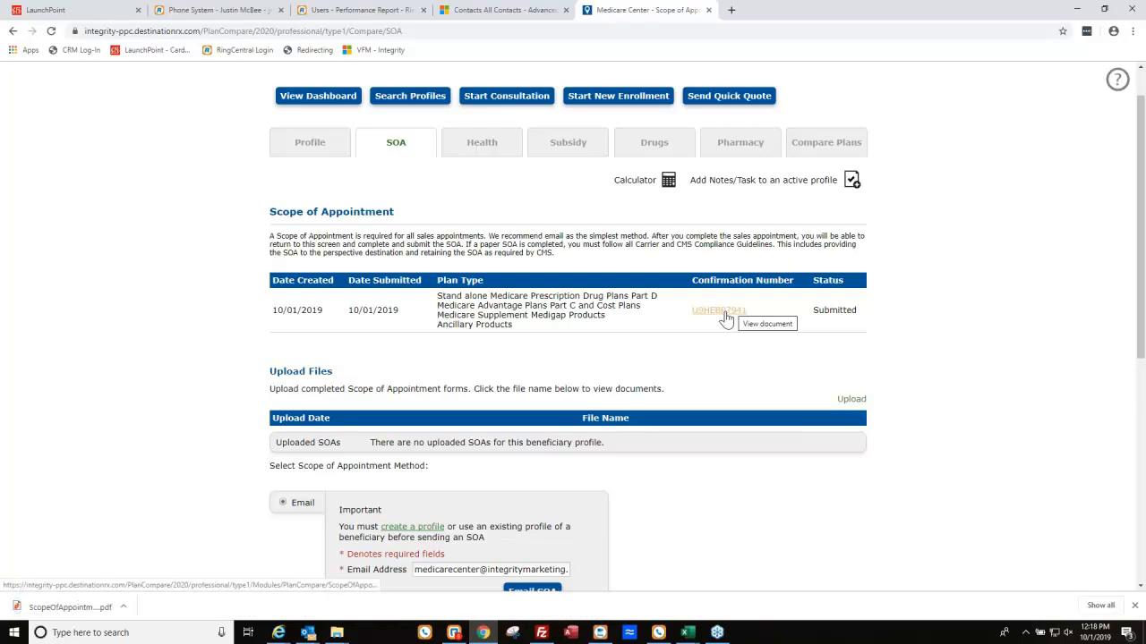
pyautogui.click(67, 607)
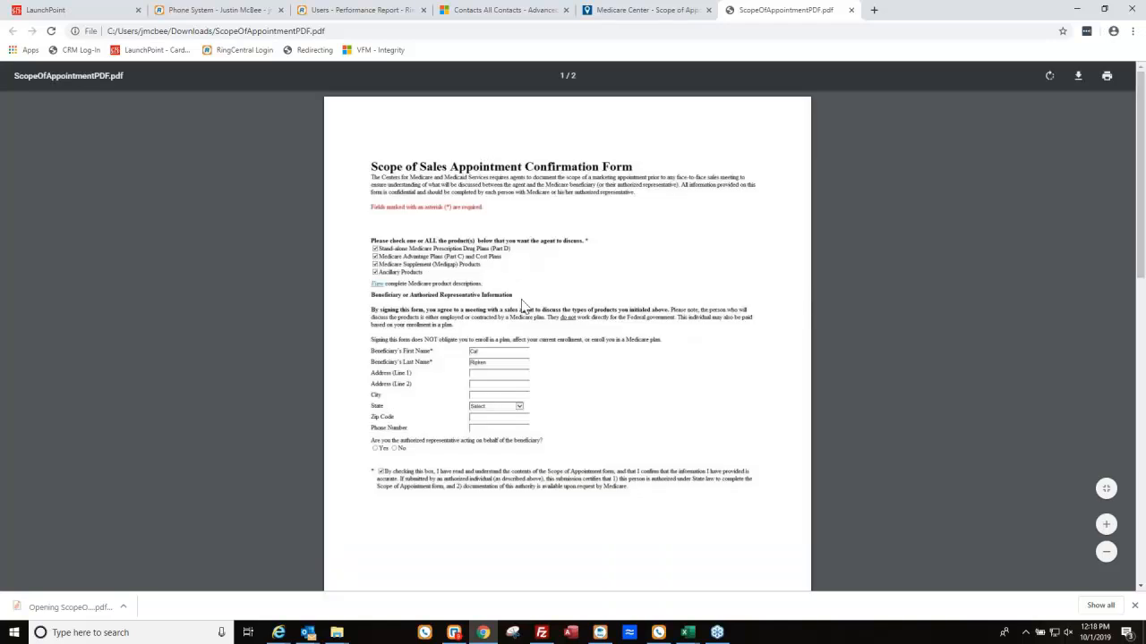
# Review the beneficiary and agent pages of the Scope of Appointment PDF, then close it.
pyautogui.scroll(3, 580, 343)
pyautogui.scroll(-3, 450, 251)
pyautogui.scroll(-5, 488, 340)
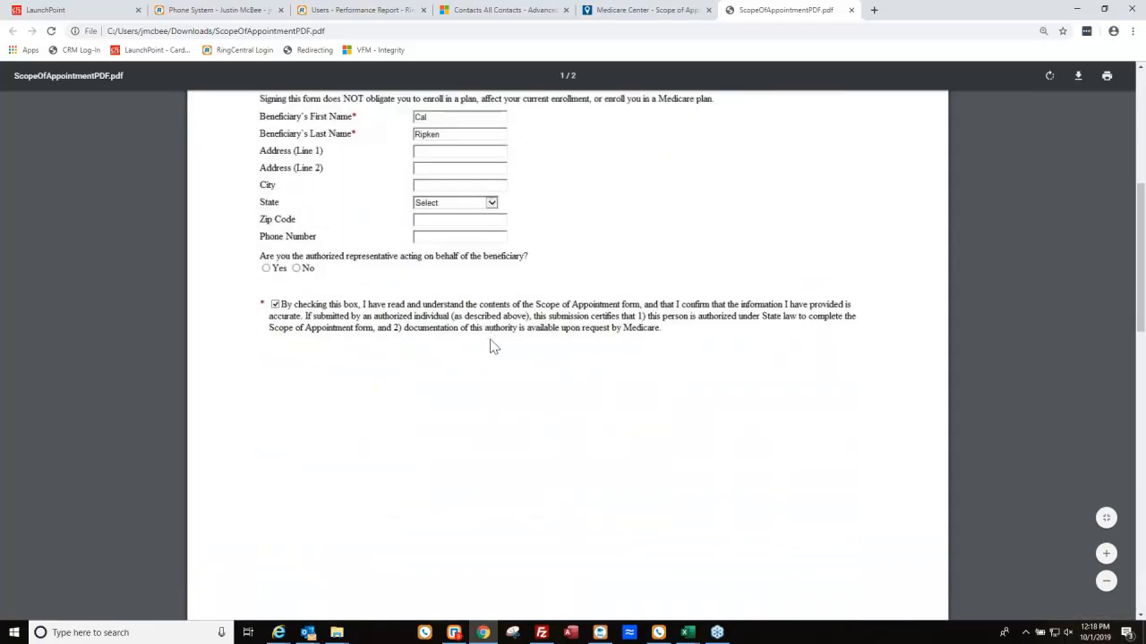
pyautogui.scroll(5, 491, 346)
pyautogui.scroll(-4, 497, 351)
pyautogui.scroll(-10, 499, 354)
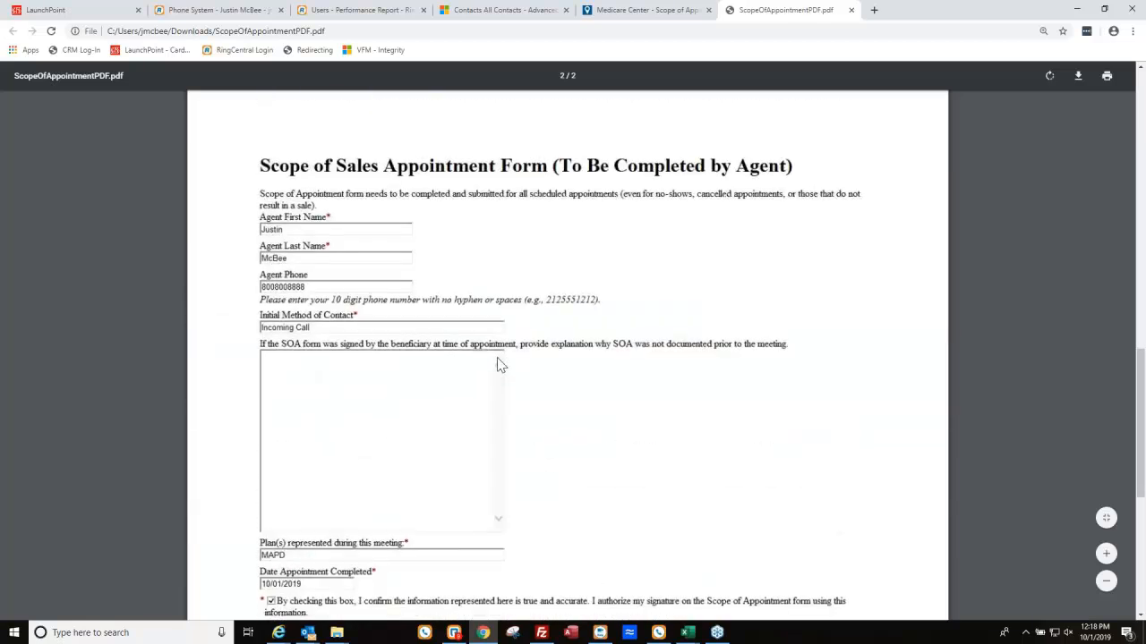
pyautogui.scroll(20, 508, 345)
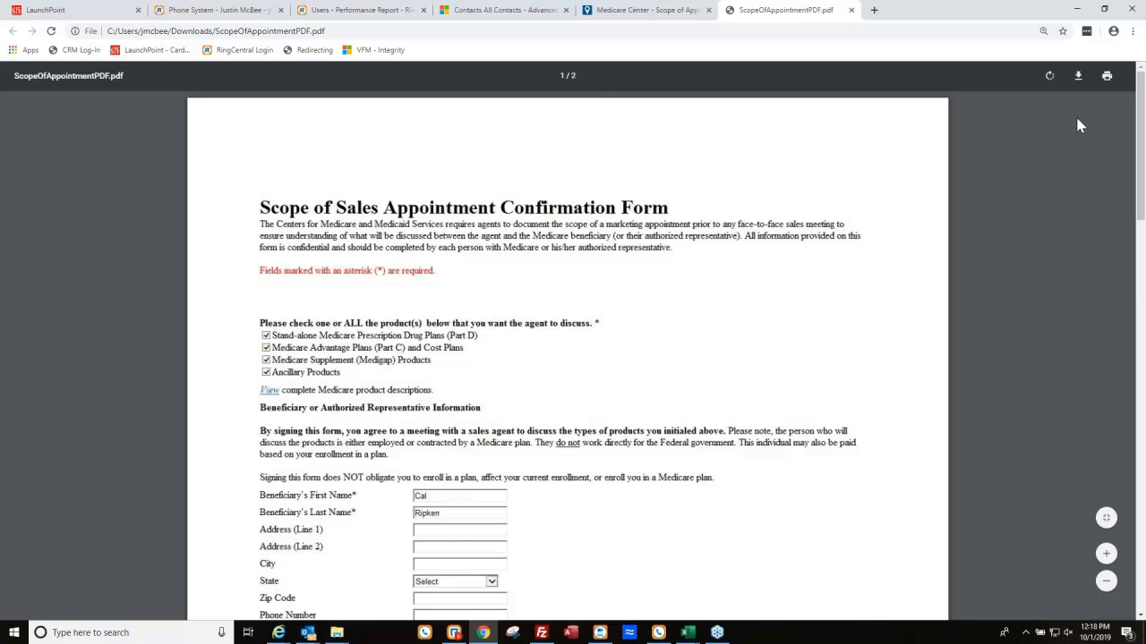
pyautogui.click(853, 11)
# Continue from the SOA step to the Health Information step.
pyautogui.scroll(-1, 811, 412)
pyautogui.scroll(-2, 811, 412)
pyautogui.click(844, 562)
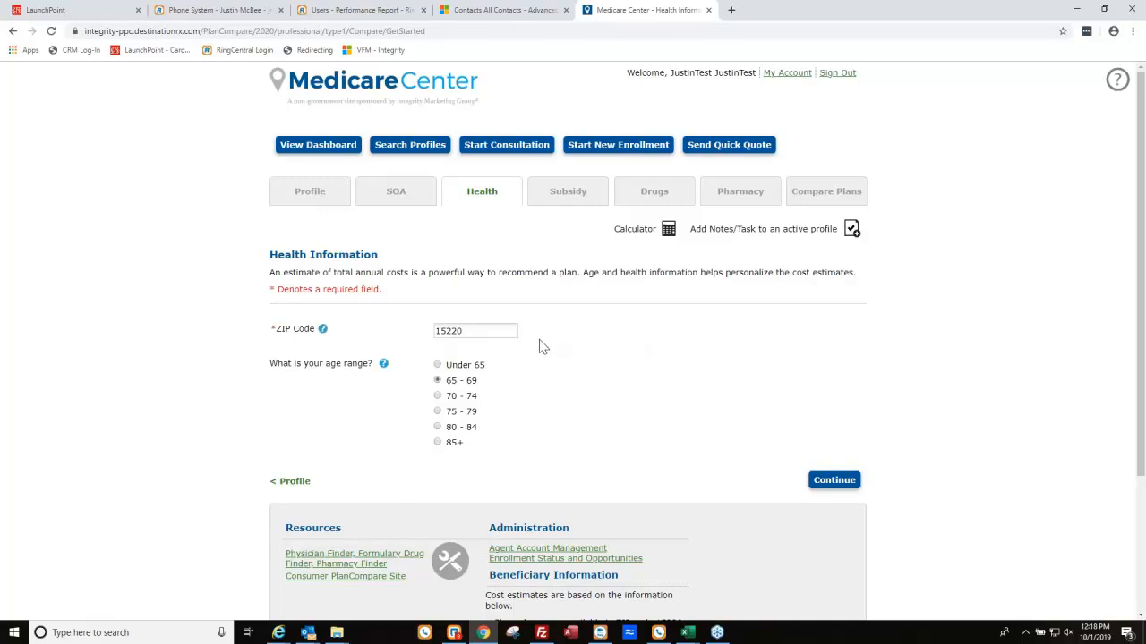
# Accept the health details and record the beneficiary as Not eligible for Extra Help.
pyautogui.click(844, 482)
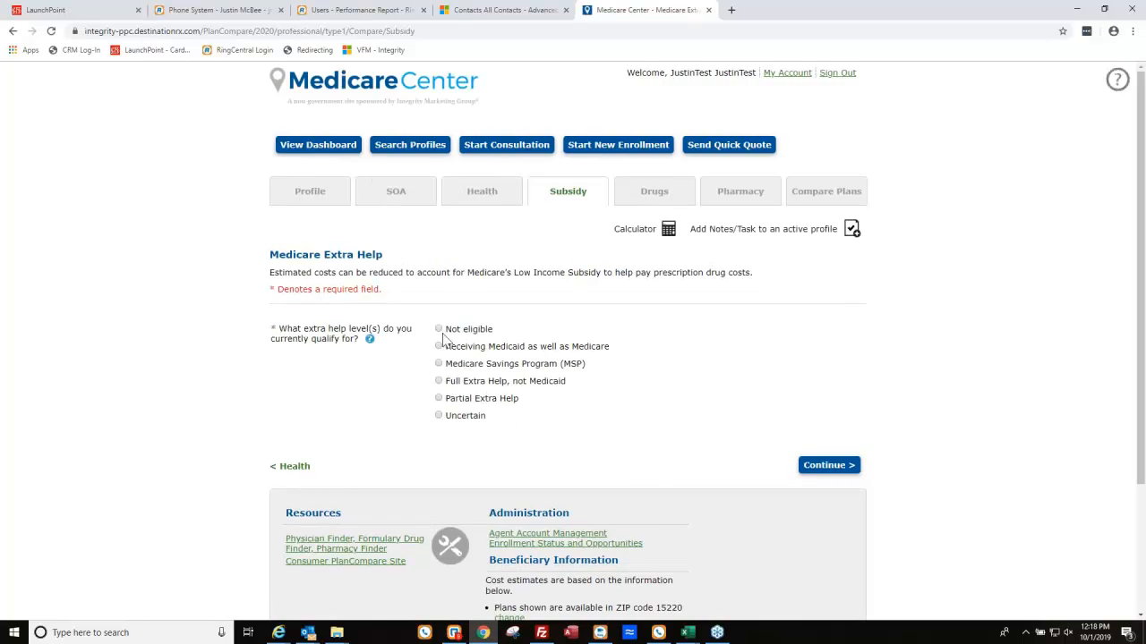
pyautogui.click(438, 329)
pyautogui.click(827, 465)
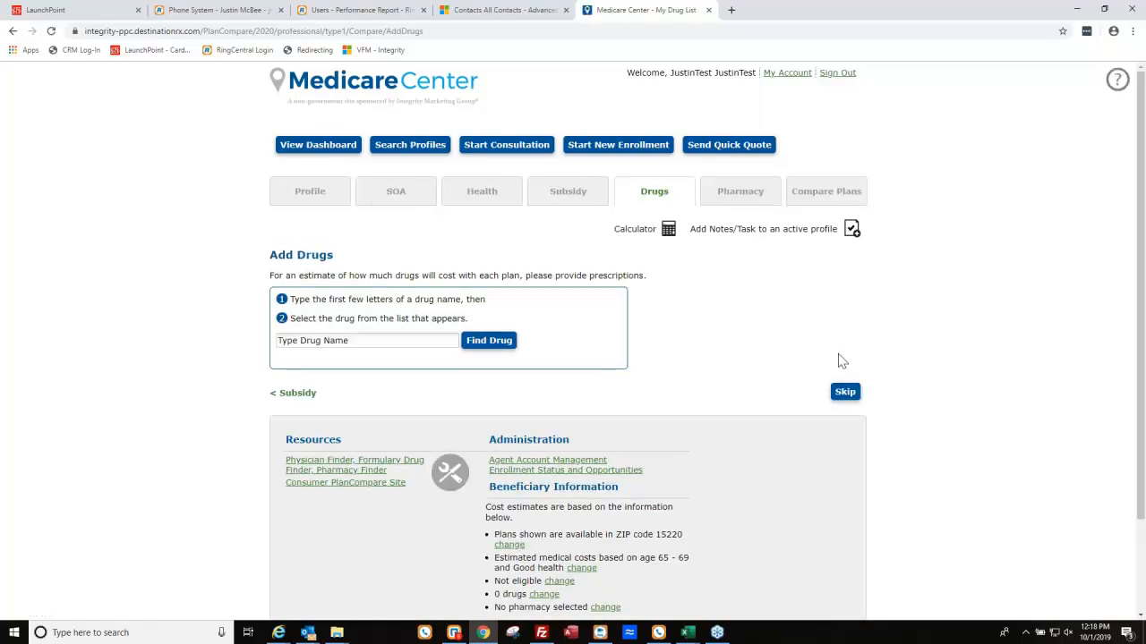
# Add brand-name Lipitor TAB 10MG and montelukast sodium TAB 10MG to the drug list.
pyautogui.click(399, 345)
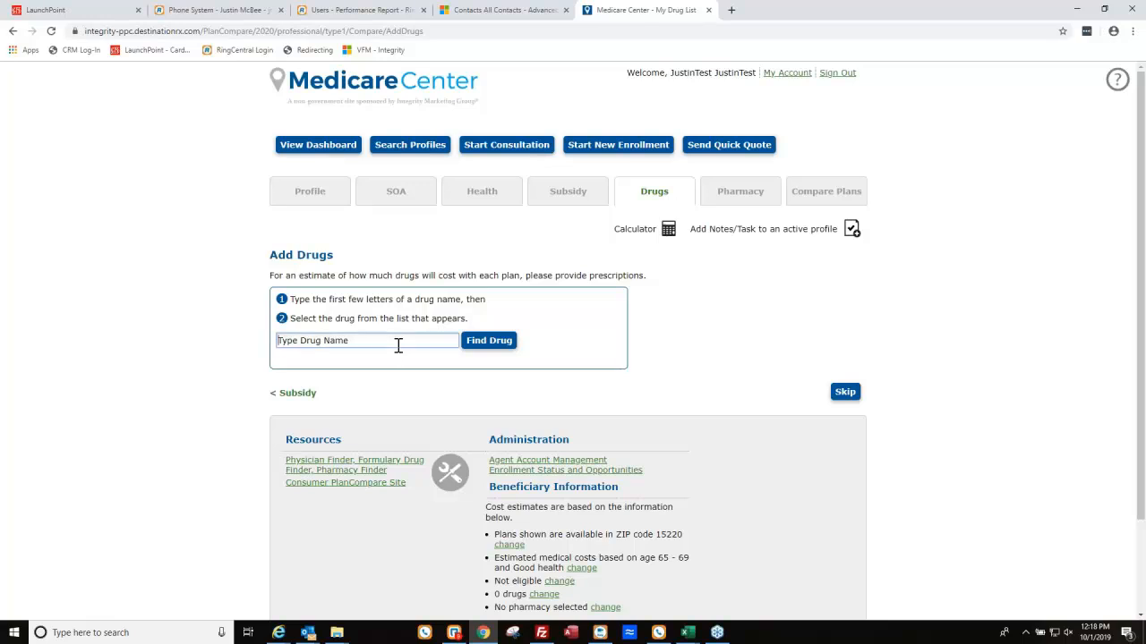
pyautogui.write('lip')
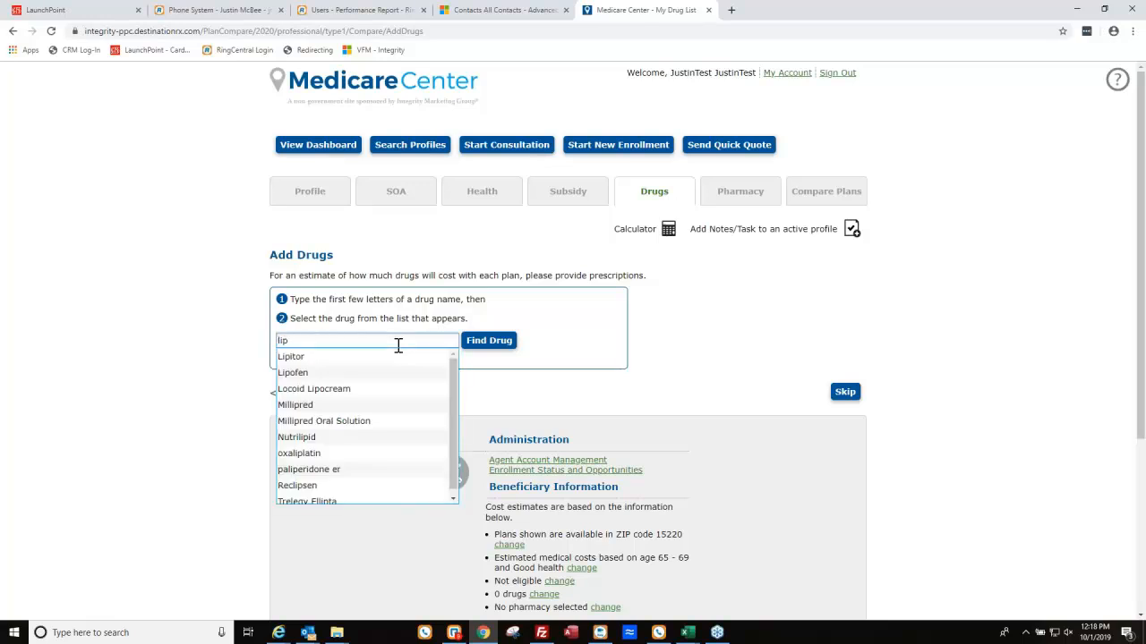
pyautogui.click(294, 356)
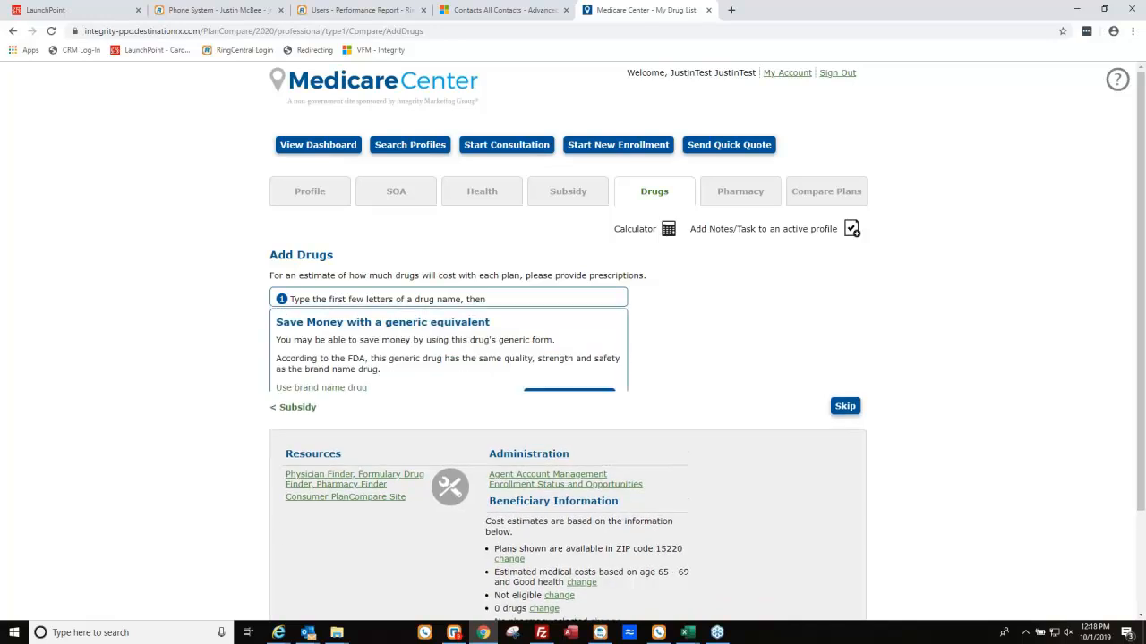
pyautogui.click(328, 367)
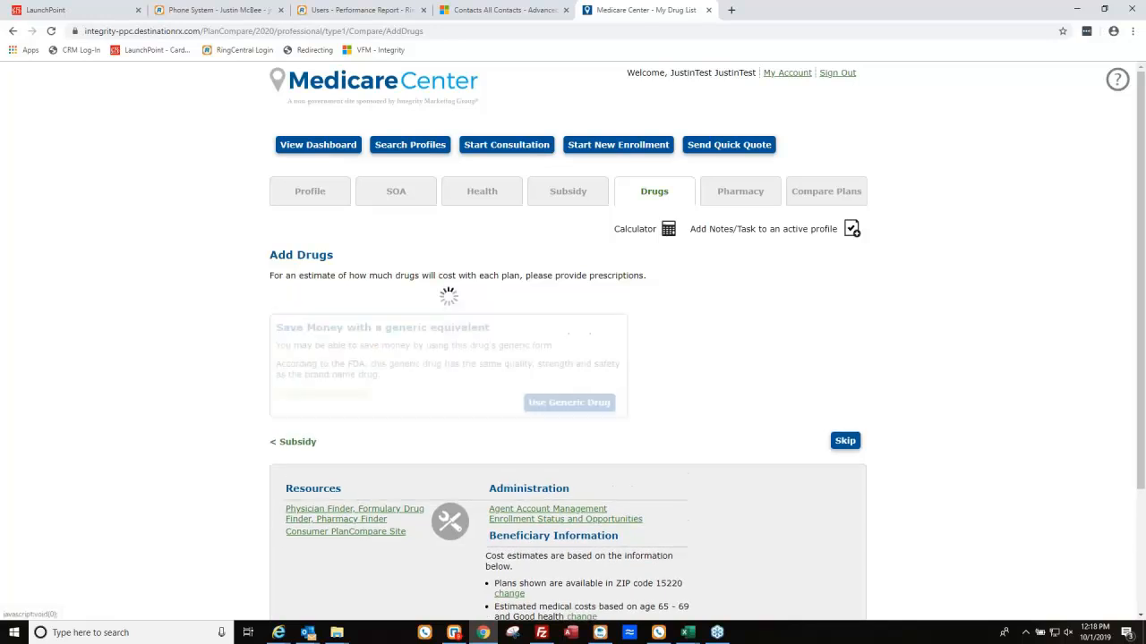
pyautogui.click(588, 449)
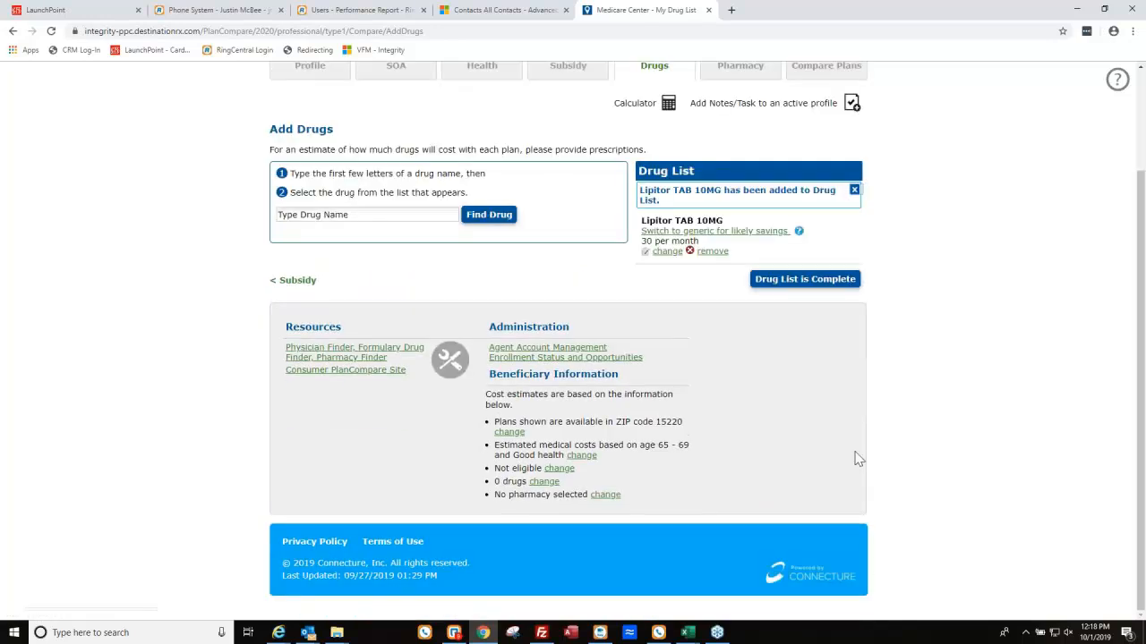
pyautogui.click(374, 214)
pyautogui.write('mont')
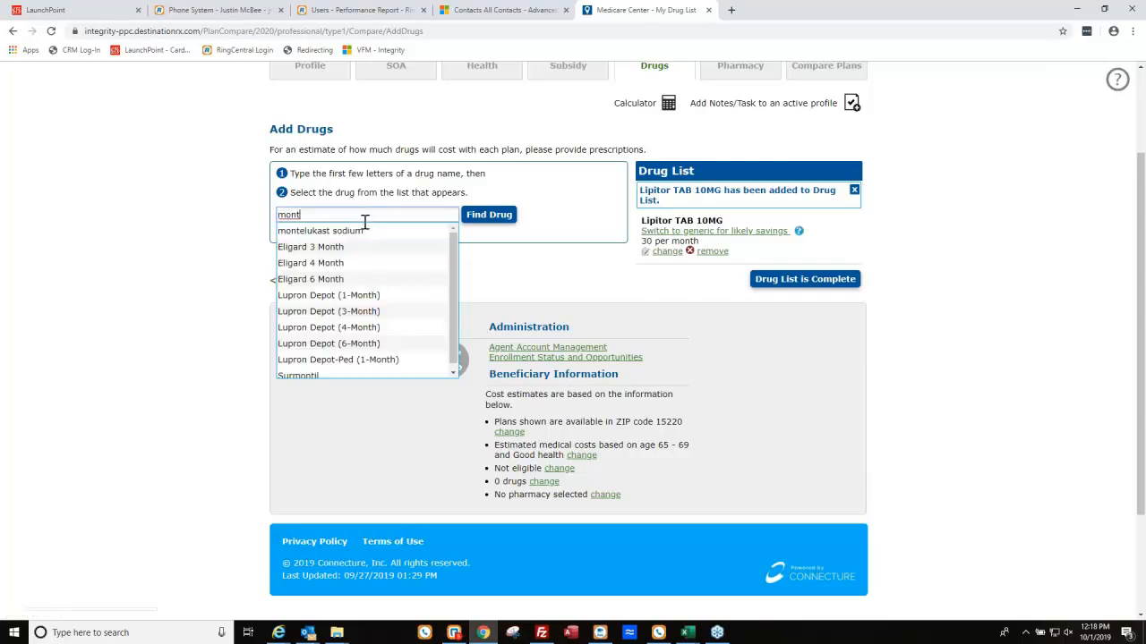
pyautogui.click(362, 229)
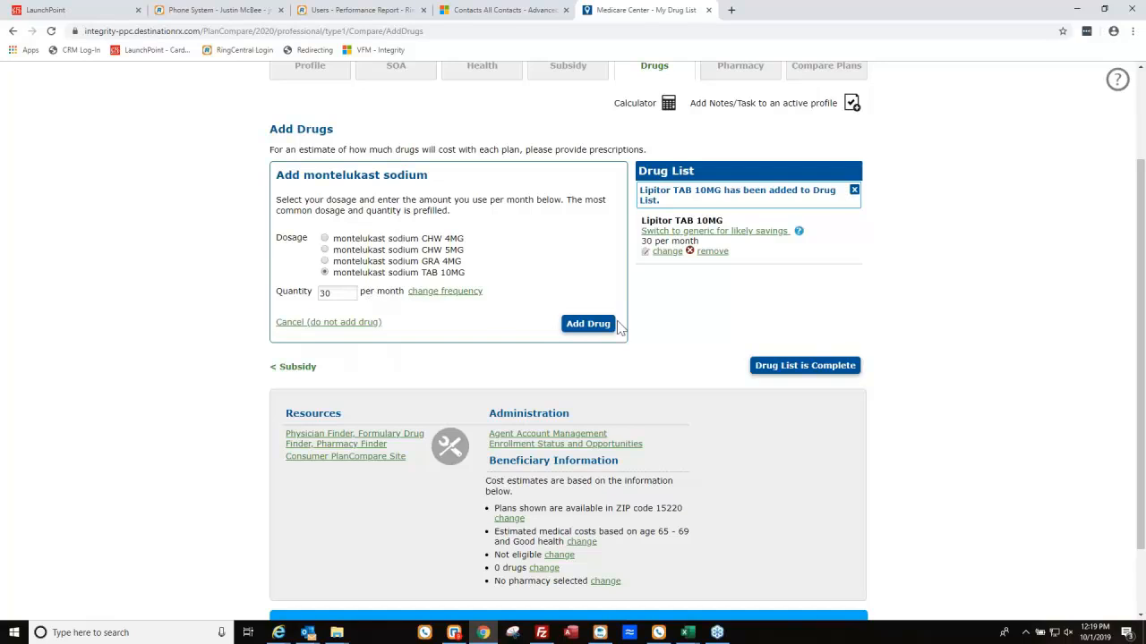
pyautogui.click(595, 327)
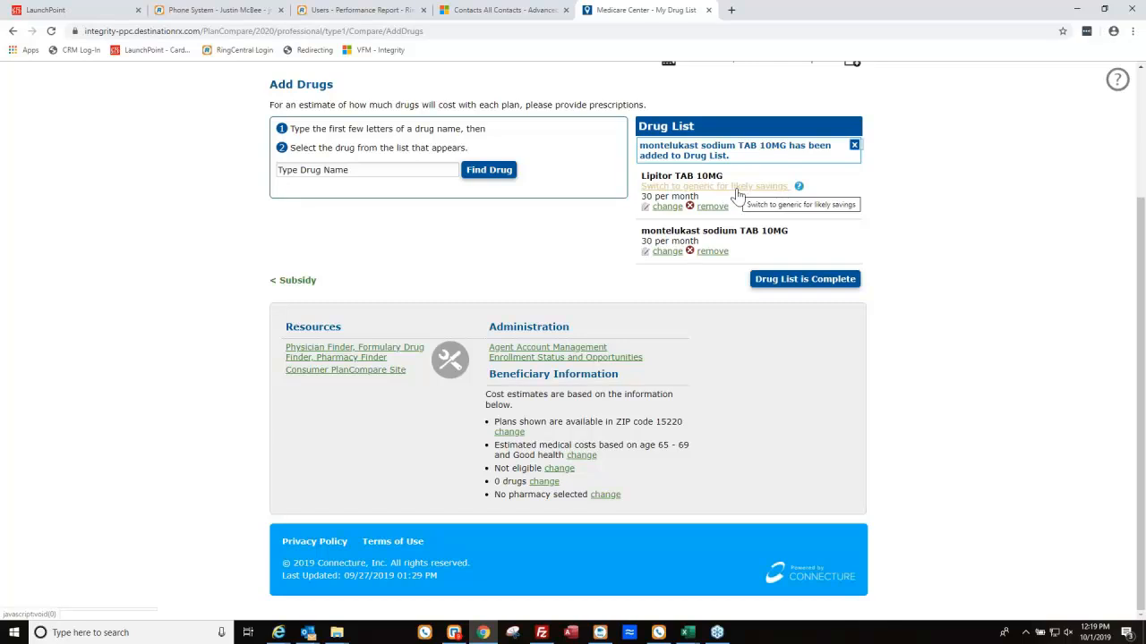
# Switch Lipitor to generic atorvastatin calcium and mark the drug list complete.
pyautogui.scroll(1, 735, 194)
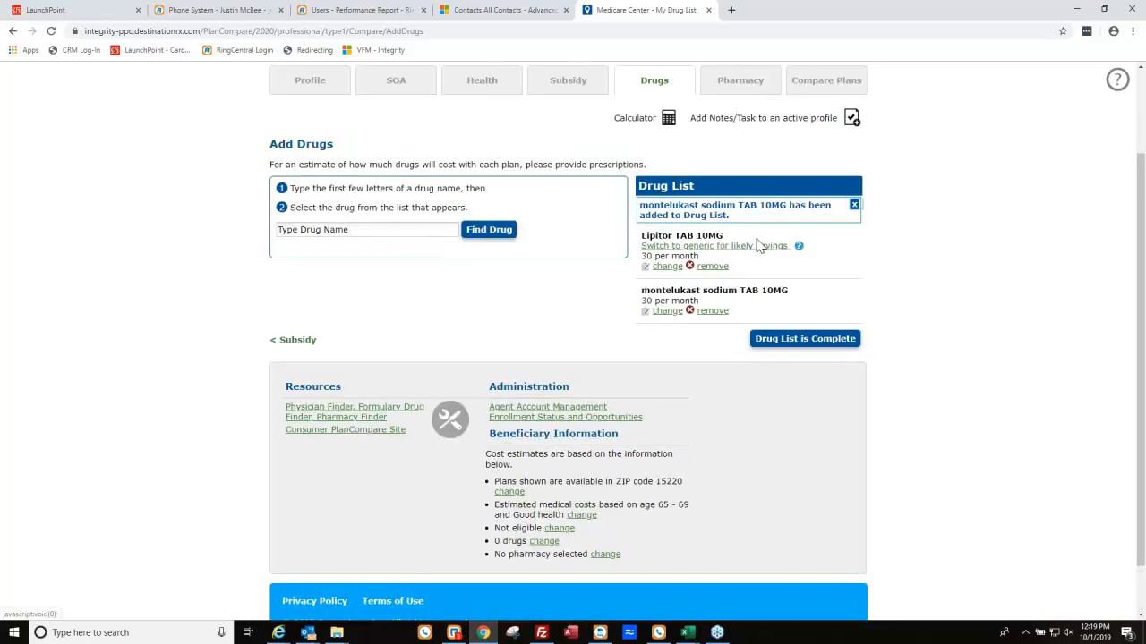
pyautogui.click(756, 246)
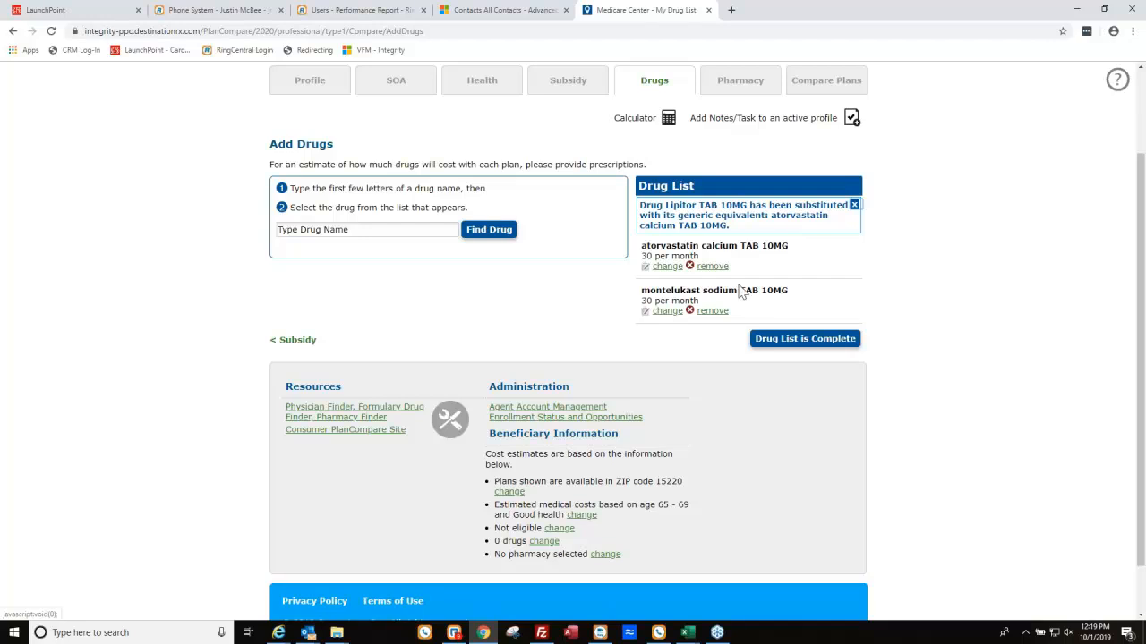
pyautogui.scroll(1, 824, 317)
pyautogui.click(839, 405)
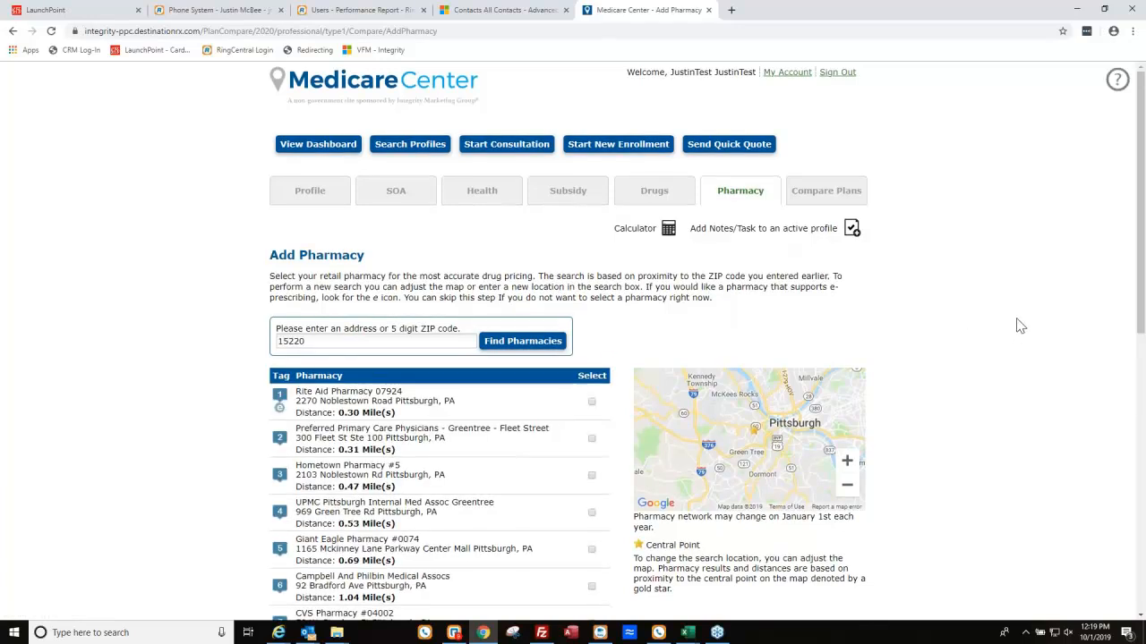
# Select Rite Aid Pharmacy 07924 as the pharmacy and continue to plan comparison.
pyautogui.scroll(-1, 452, 314)
pyautogui.click(591, 283)
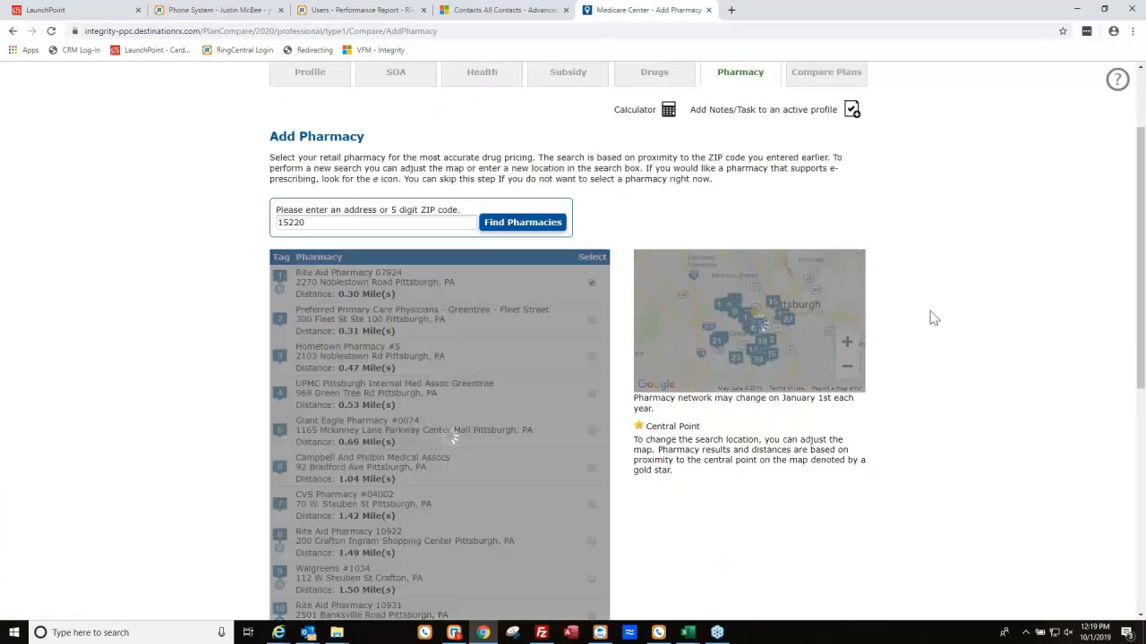
pyautogui.scroll(-3, 1021, 385)
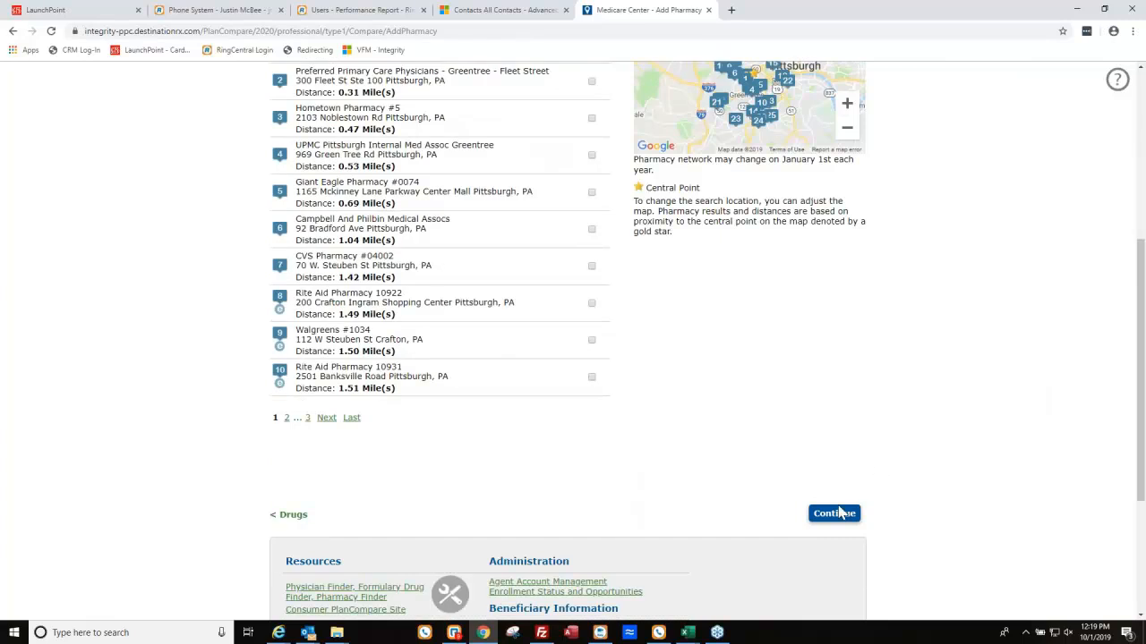
pyautogui.click(835, 517)
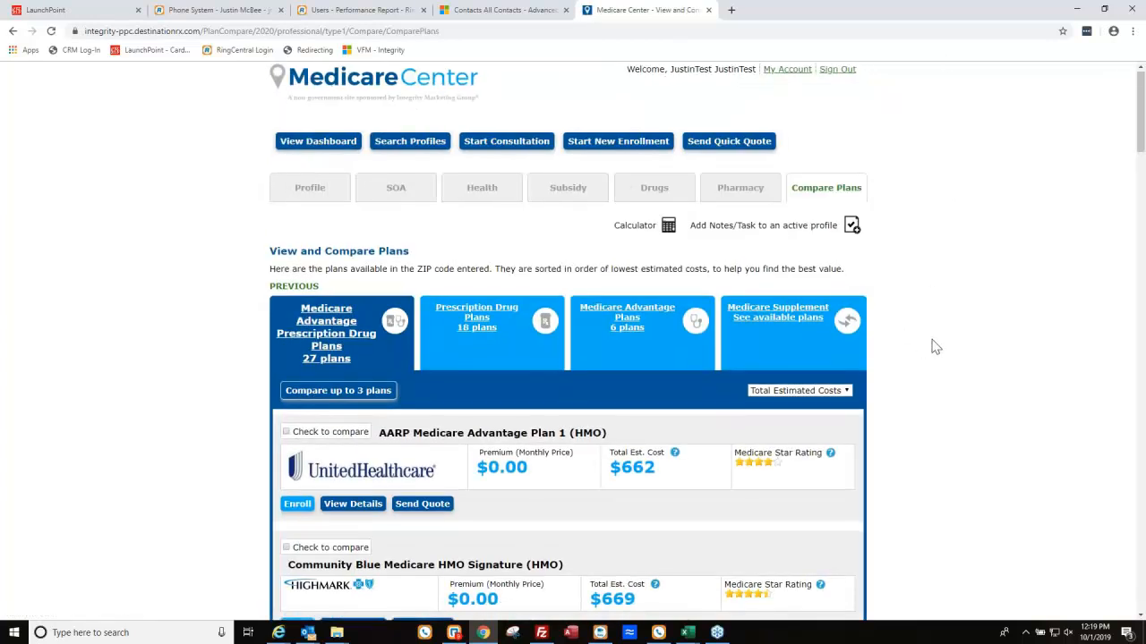
# Browse the stand-alone Prescription Drug Plans, then return to the Medicare Advantage plan list.
pyautogui.scroll(-1, 934, 346)
pyautogui.click(456, 278)
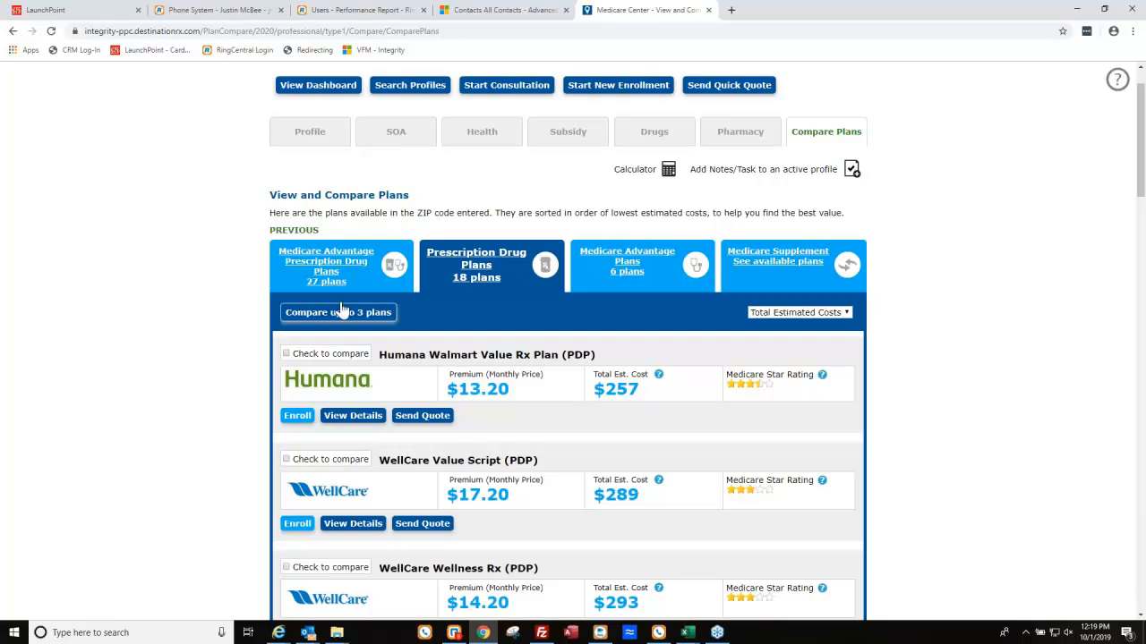
pyautogui.scroll(-3, 345, 356)
pyautogui.scroll(4, 345, 357)
pyautogui.scroll(-4, 376, 358)
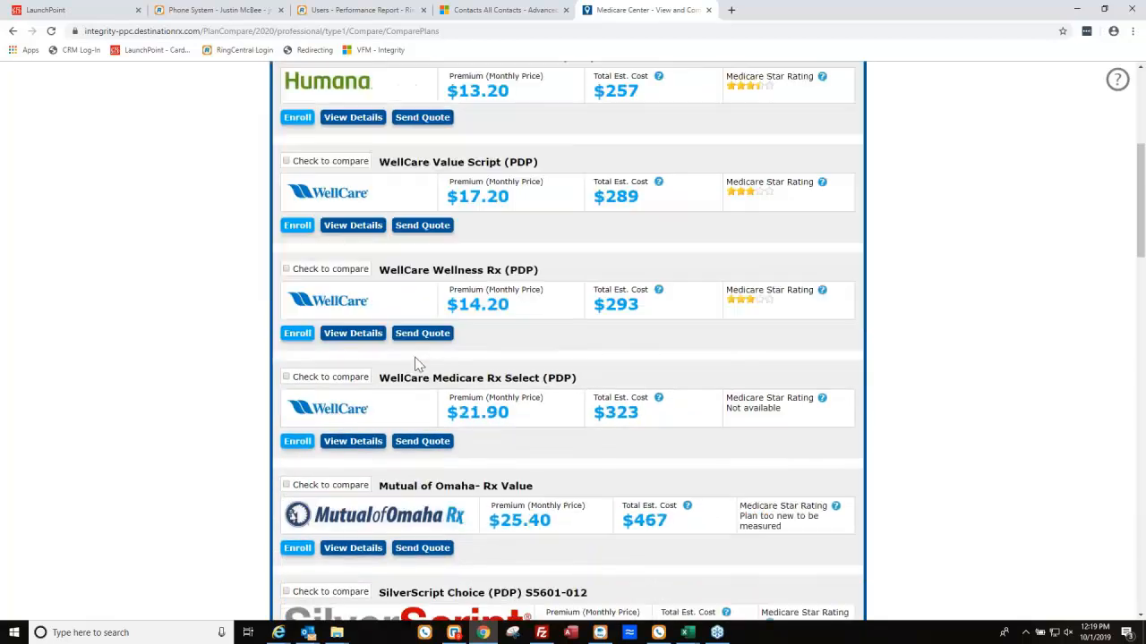
pyautogui.scroll(2, 420, 358)
pyautogui.scroll(2, 428, 356)
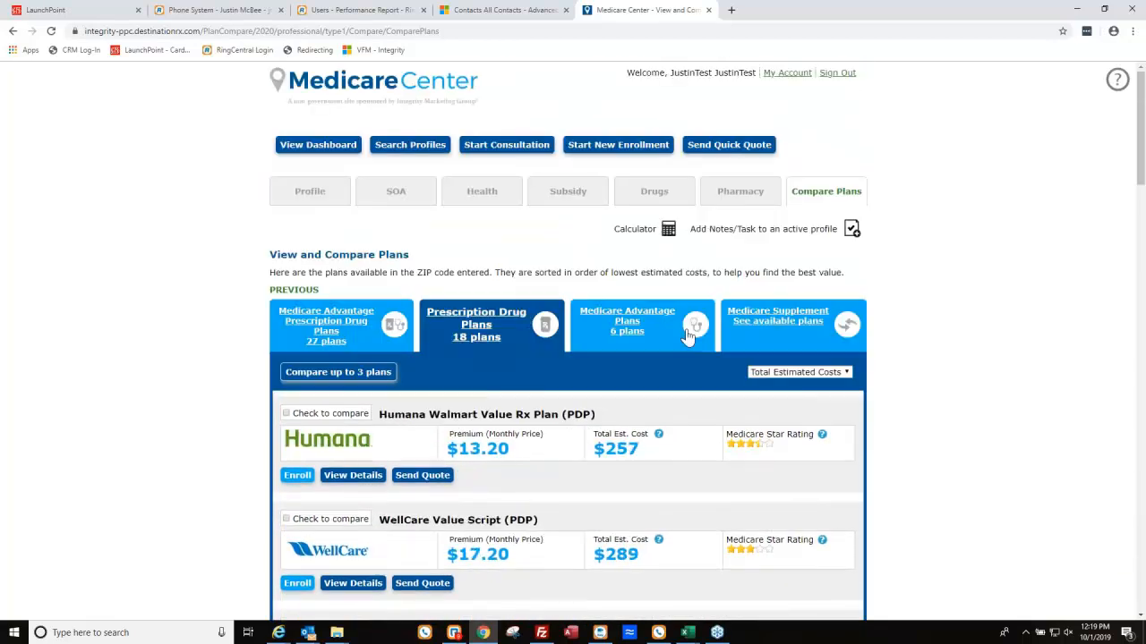
pyautogui.click(333, 315)
# Mark AARP Plan 1, HumanaChoice H5525-017 and Aetna Advantra Silver for comparison.
pyautogui.scroll(-1, 385, 408)
pyautogui.scroll(-1, 289, 330)
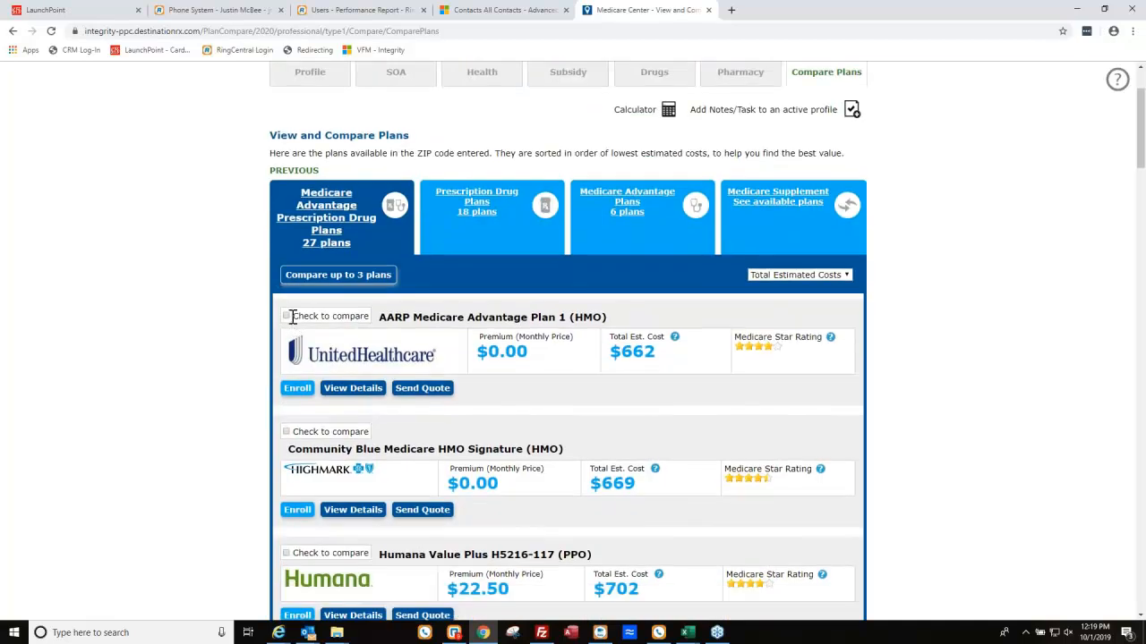
pyautogui.click(287, 316)
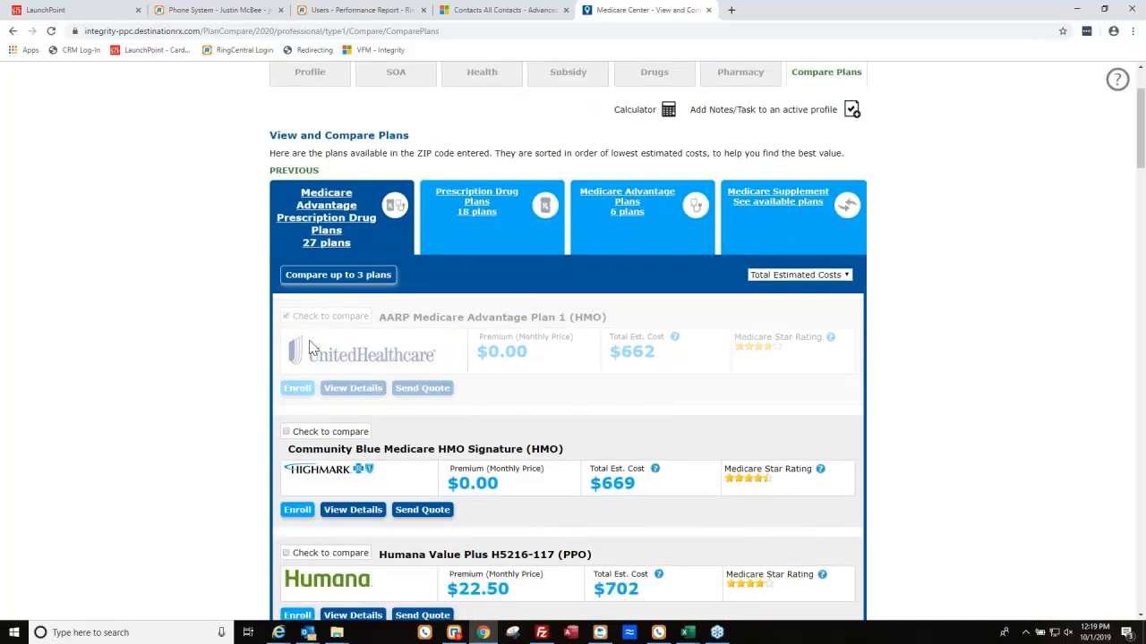
pyautogui.scroll(-3, 299, 420)
pyautogui.click(287, 364)
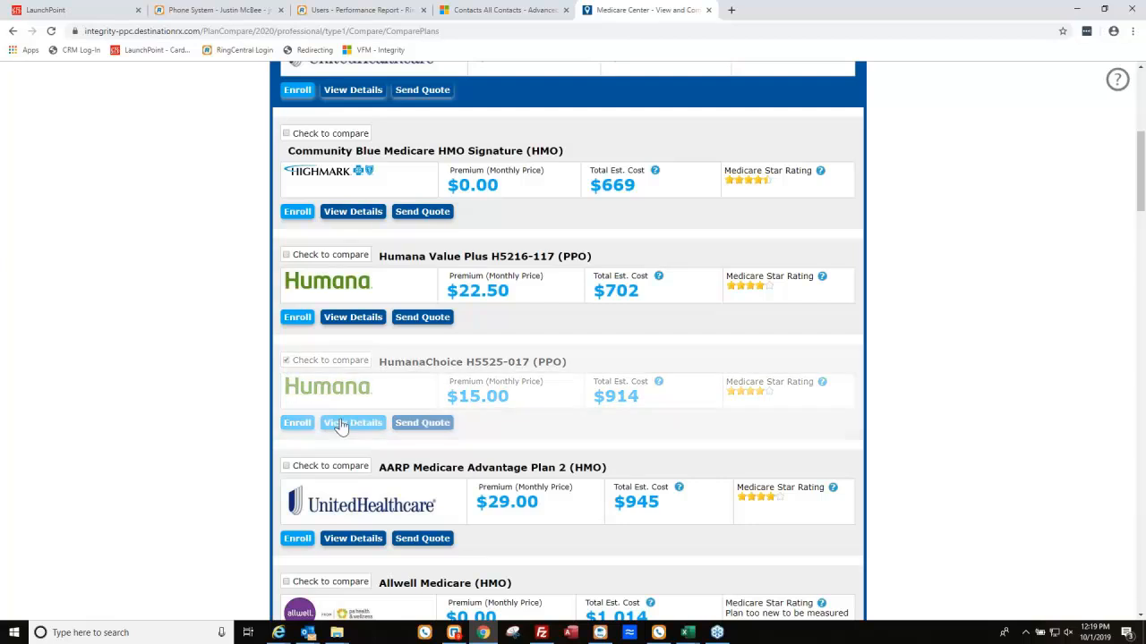
pyautogui.scroll(-1, 340, 420)
pyautogui.scroll(-5, 352, 414)
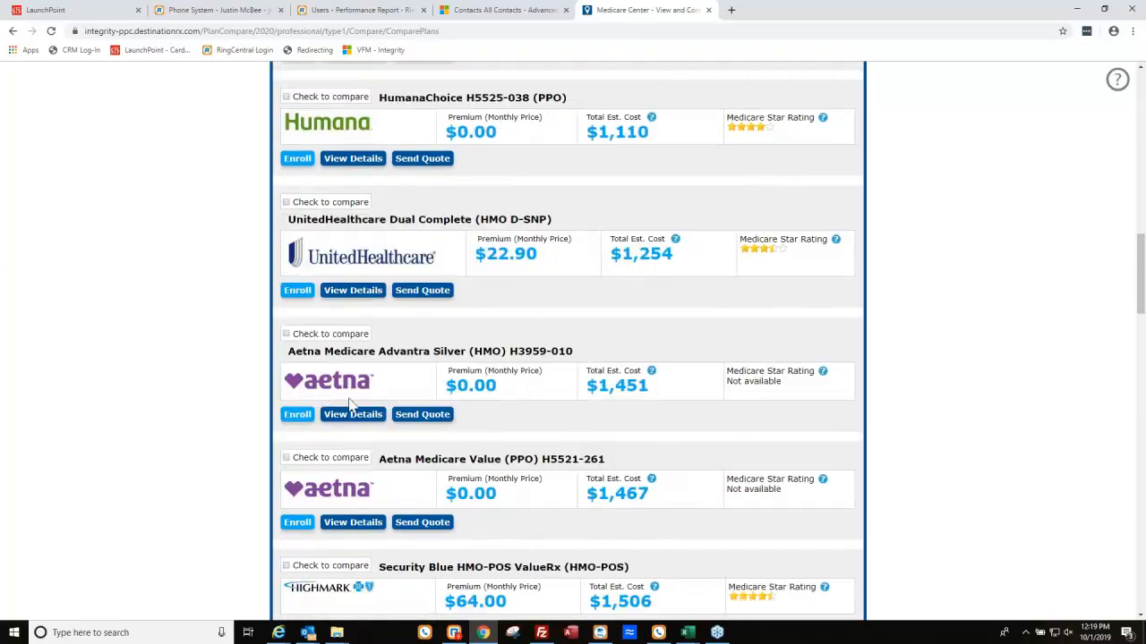
pyautogui.click(287, 334)
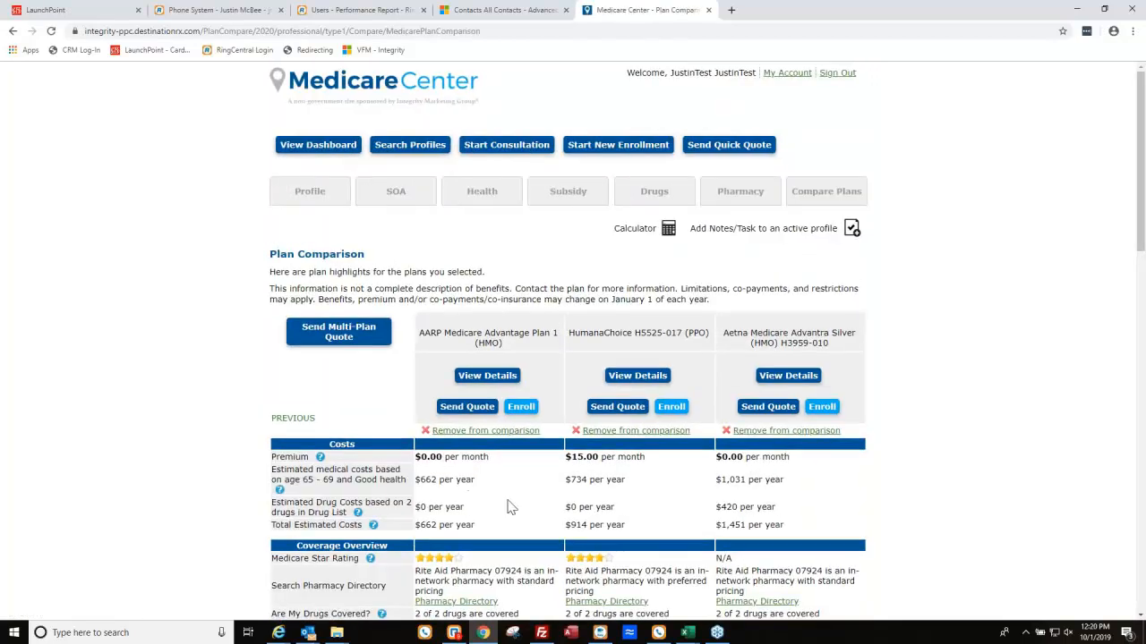
# Review the three plans' costs and drug coverage, then start a Send Multi-Plan Quote.
pyautogui.scroll(-1, 506, 510)
pyautogui.scroll(-2, 506, 514)
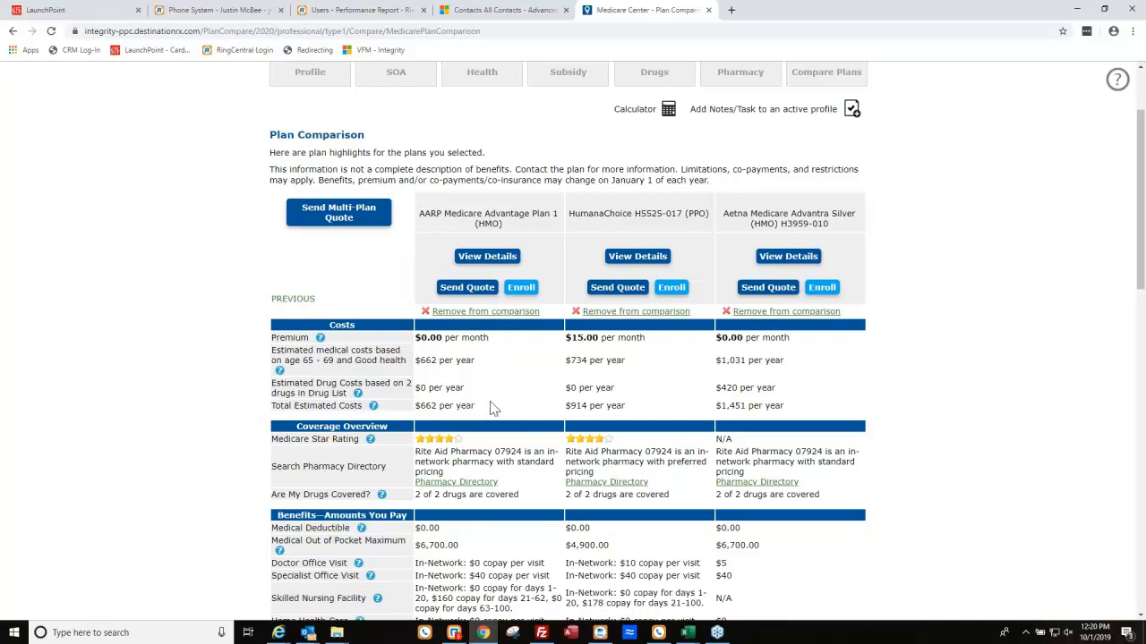
pyautogui.scroll(-1, 552, 415)
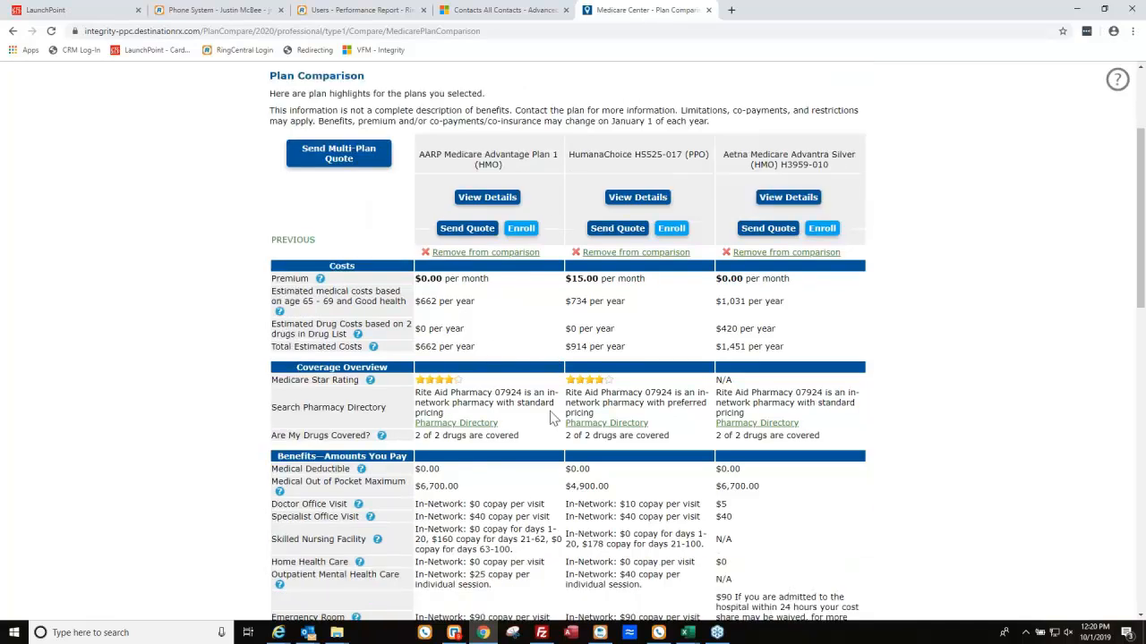
pyautogui.moveTo(418, 435); pyautogui.dragTo(499, 436)
pyautogui.click(501, 436)
pyautogui.scroll(-1, 508, 438)
pyautogui.scroll(-5, 509, 438)
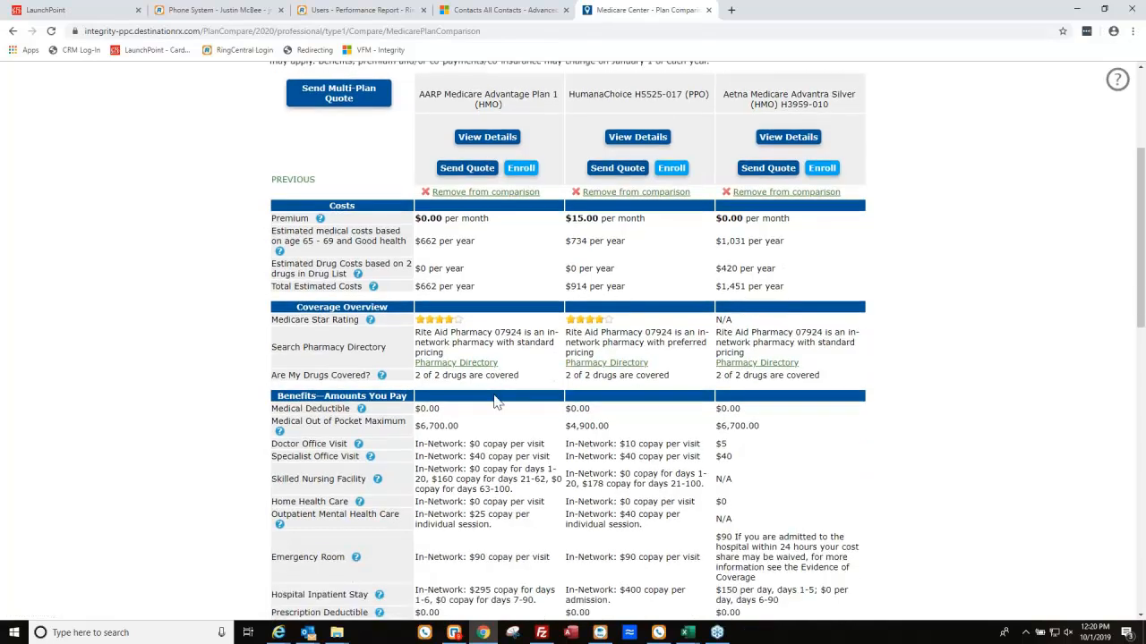
pyautogui.scroll(6, 526, 387)
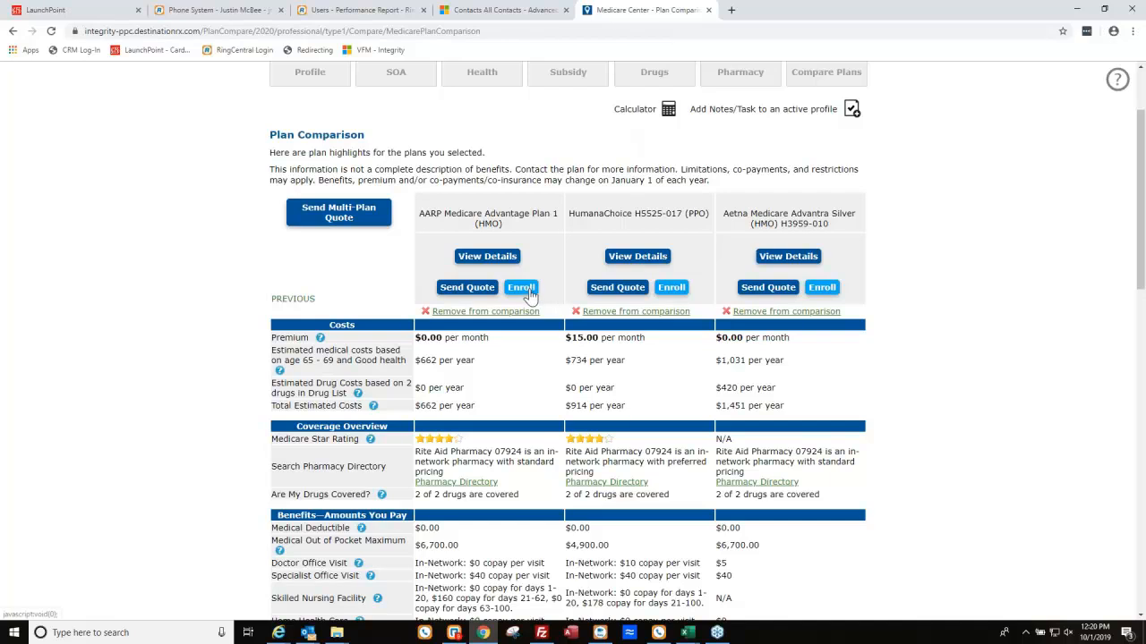
pyautogui.click(339, 216)
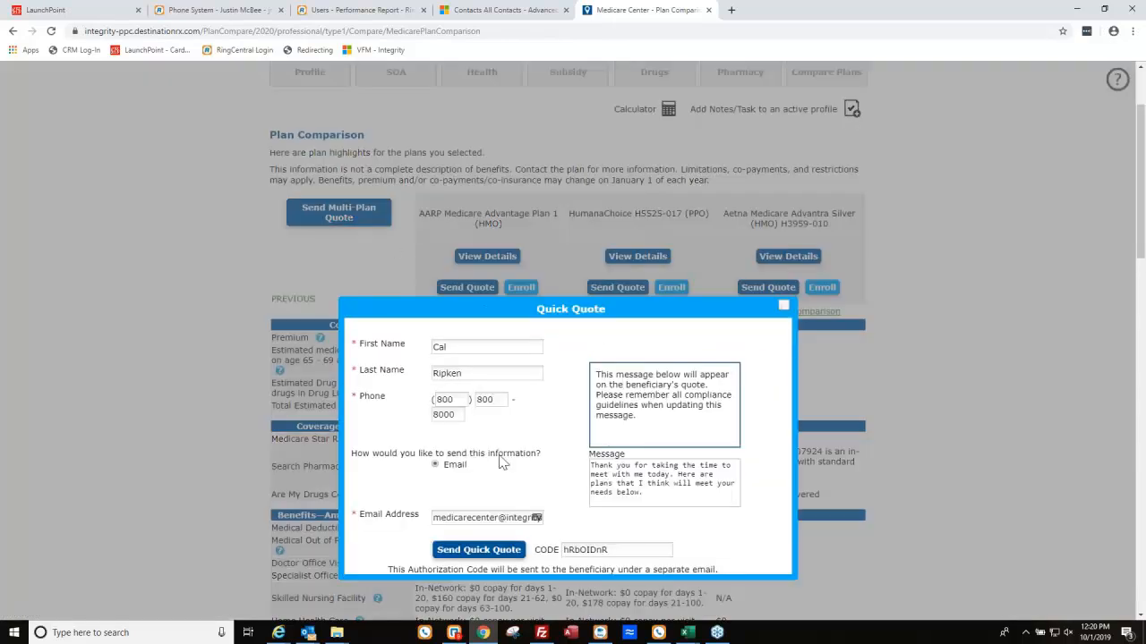
# Send the three-plan Quick Quote with its default message and close the sent confirmation.
pyautogui.scroll(-1, 403, 318)
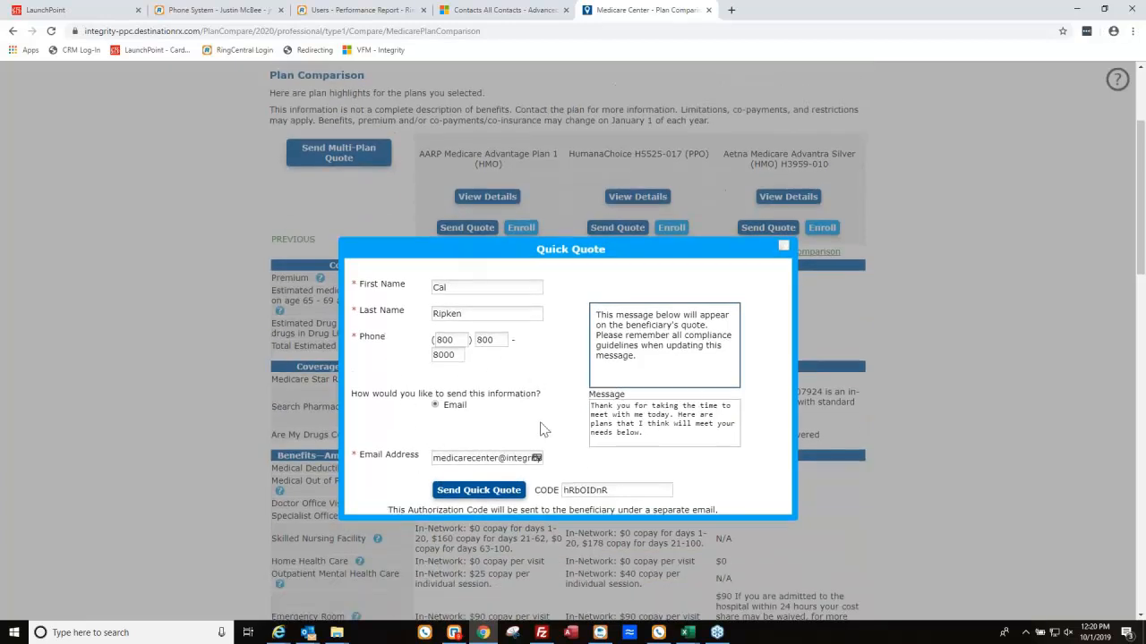
pyautogui.moveTo(646, 434); pyautogui.dragTo(566, 386)
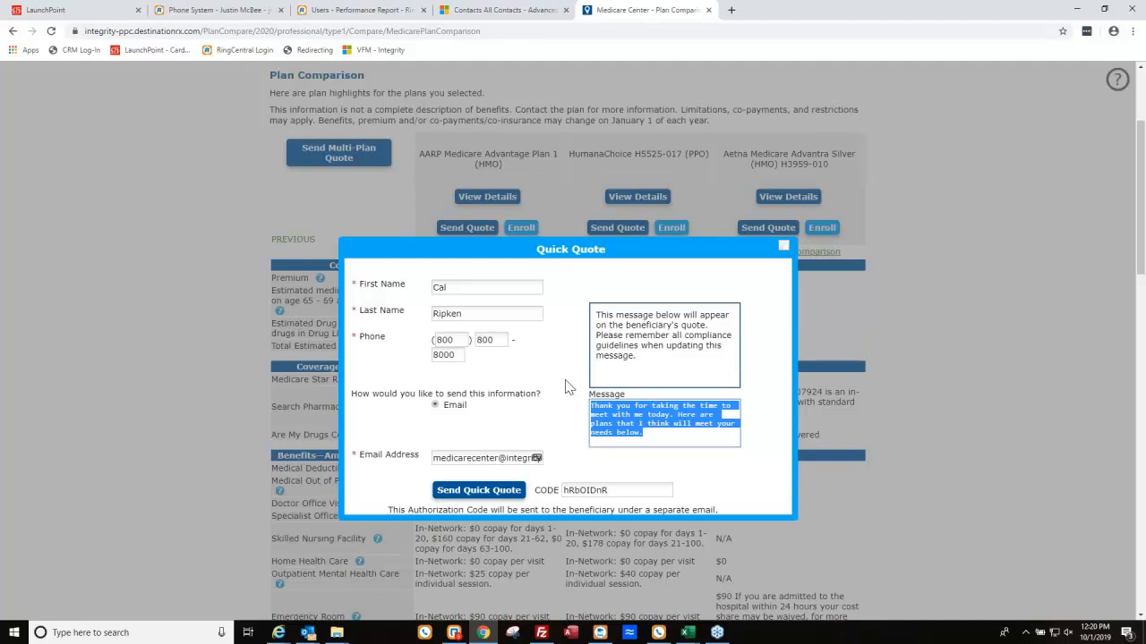
pyautogui.click(715, 493)
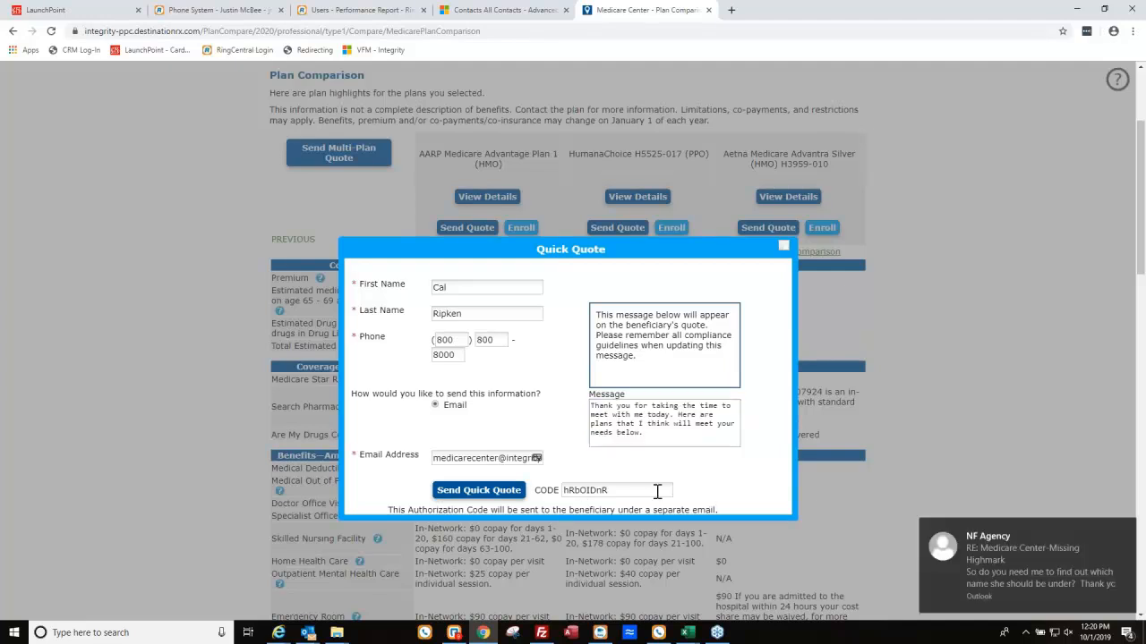
pyautogui.click(1126, 534)
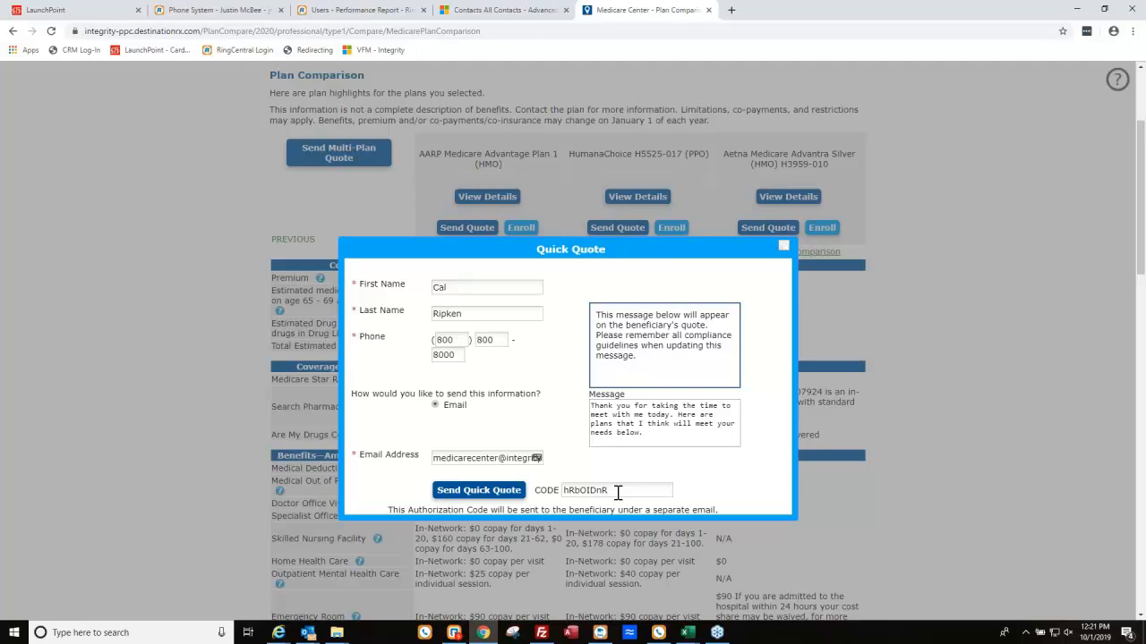
pyautogui.click(491, 485)
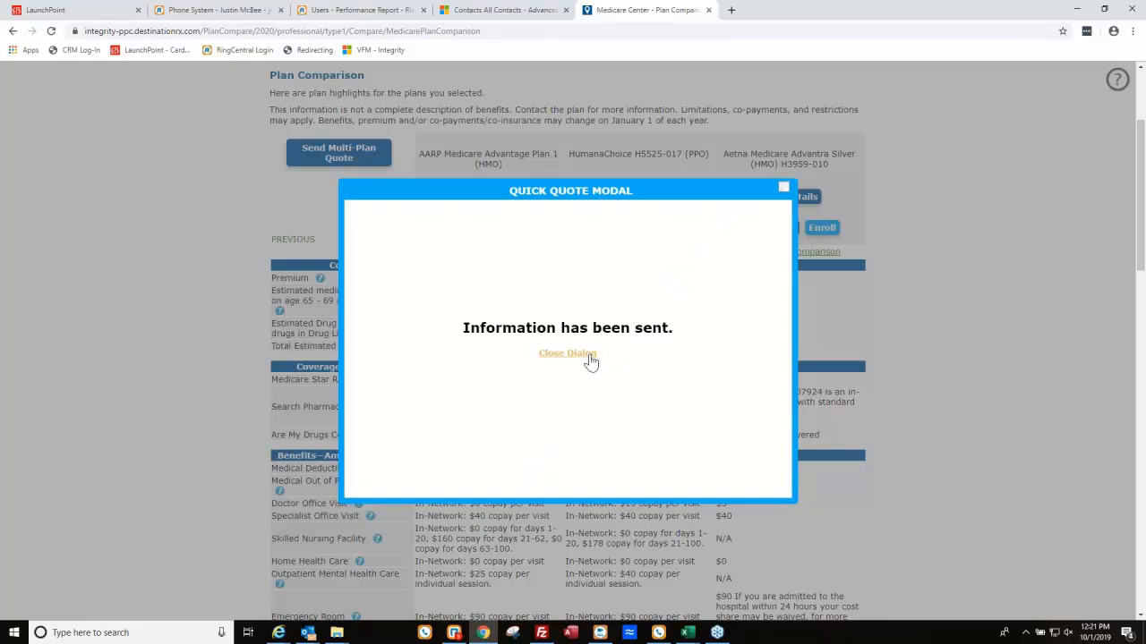
pyautogui.click(567, 353)
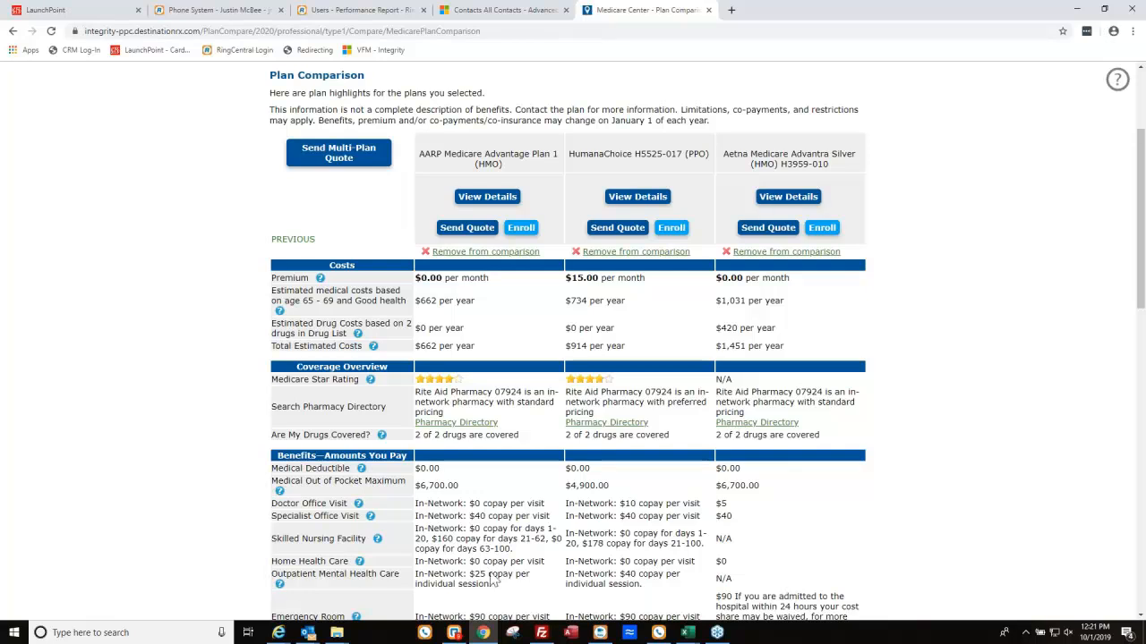
pyautogui.click(272, 630)
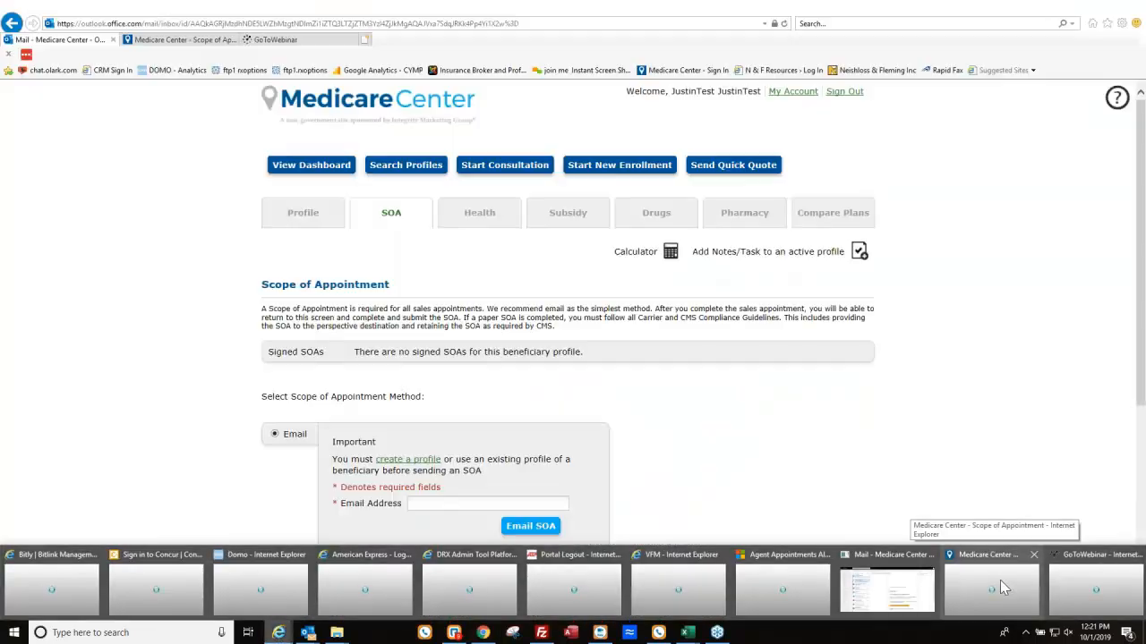
# In Outlook, open the 'Your access code' e-mail and copy the authorization code.
pyautogui.click(1000, 580)
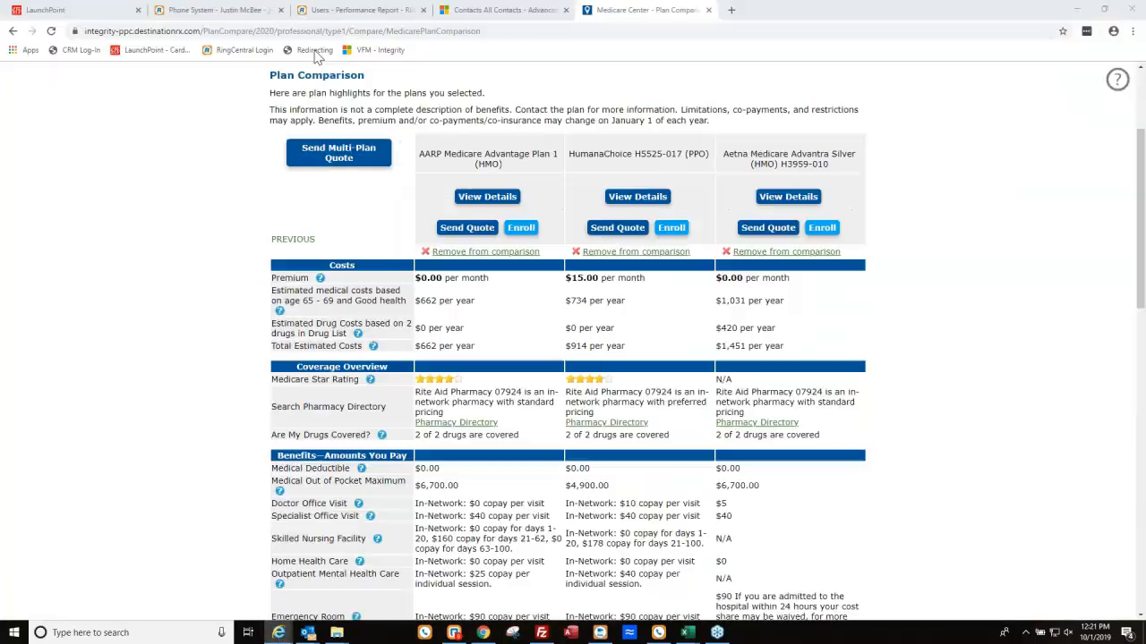
pyautogui.click(62, 40)
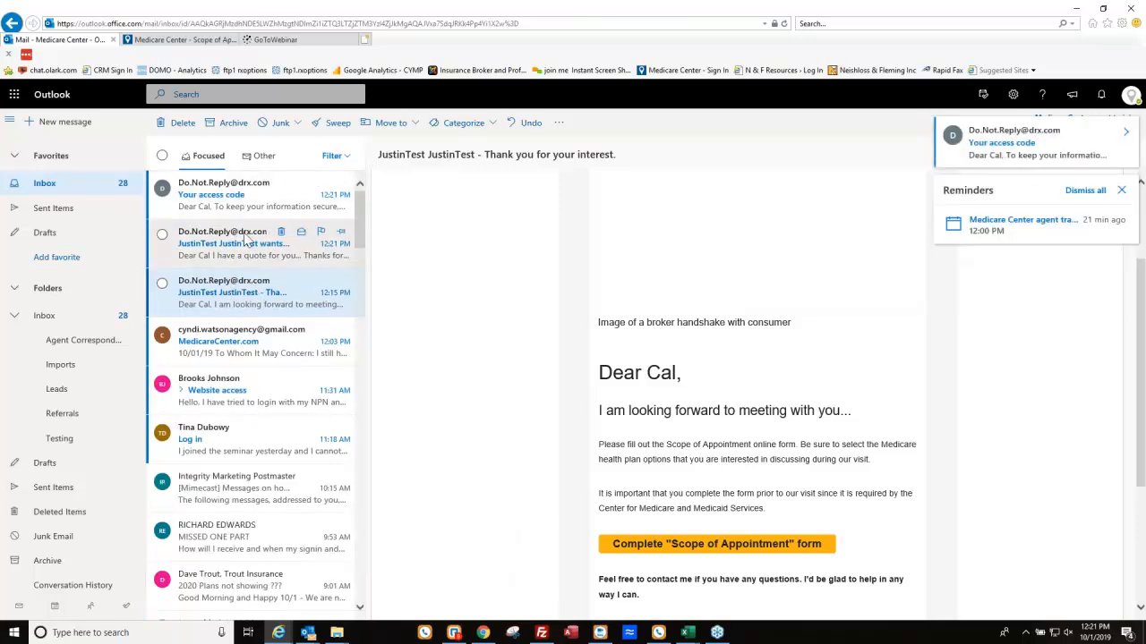
pyautogui.click(251, 212)
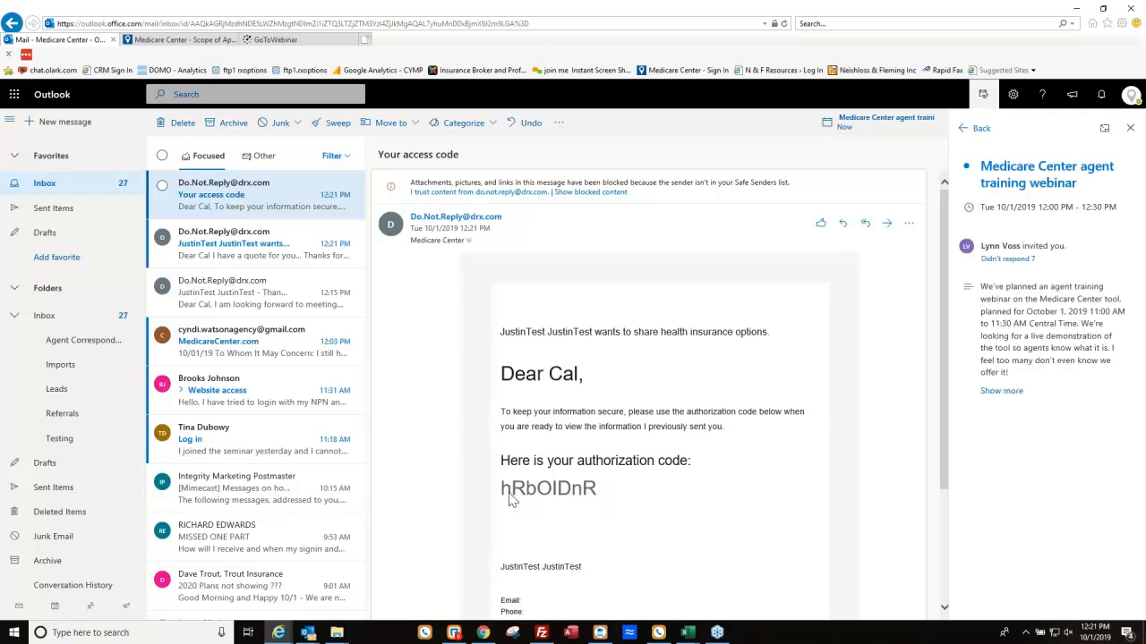
pyautogui.moveTo(598, 492); pyautogui.dragTo(511, 497)
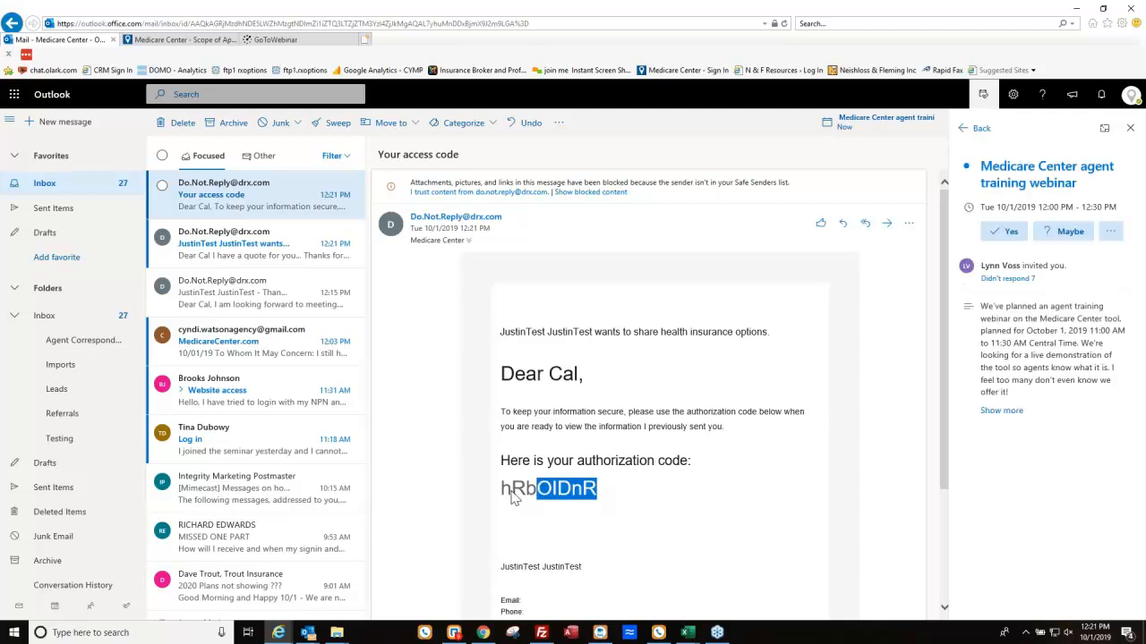
pyautogui.click(586, 511)
pyautogui.moveTo(596, 494); pyautogui.dragTo(504, 503)
pyautogui.hotkey('ctrl', 'c')
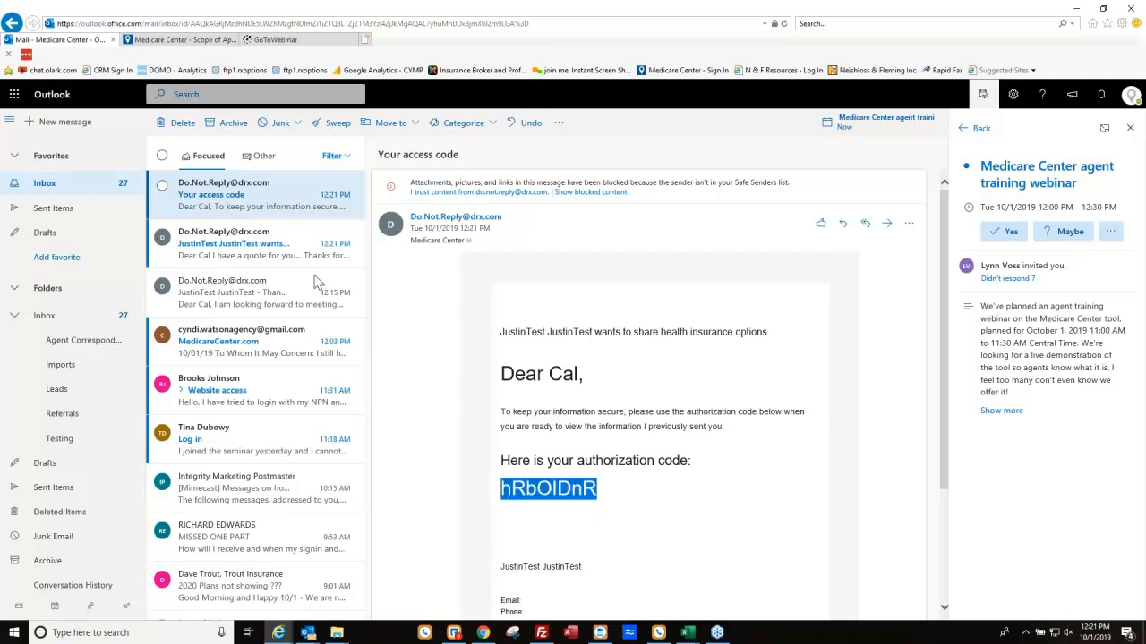
# Open the quote e-mail and follow its View quote link.
pyautogui.click(288, 272)
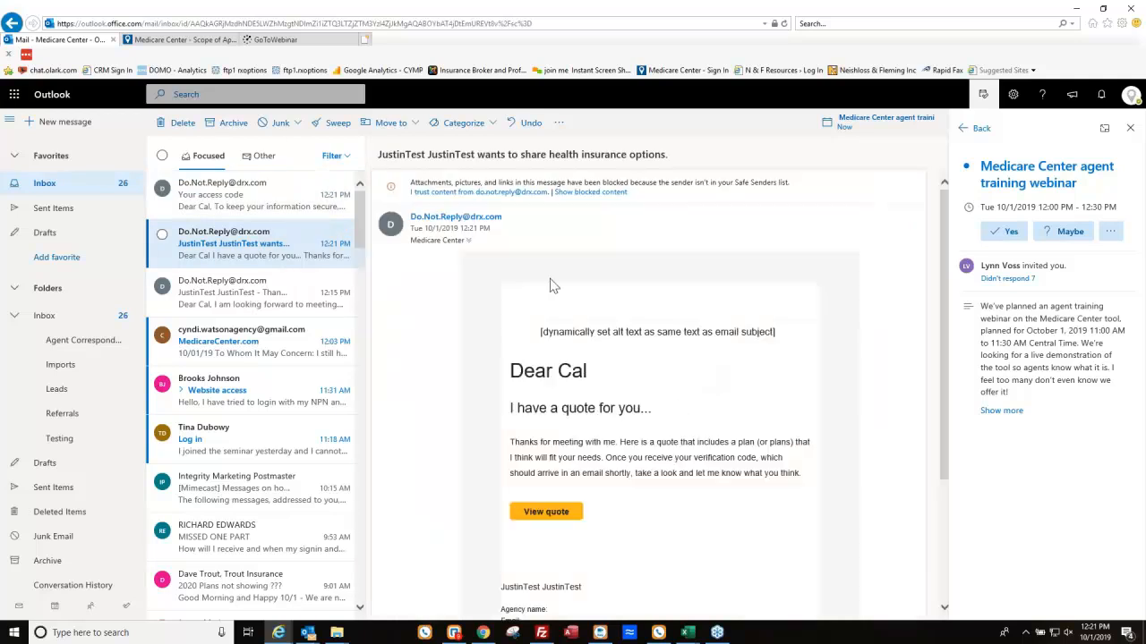
pyautogui.scroll(-1, 639, 417)
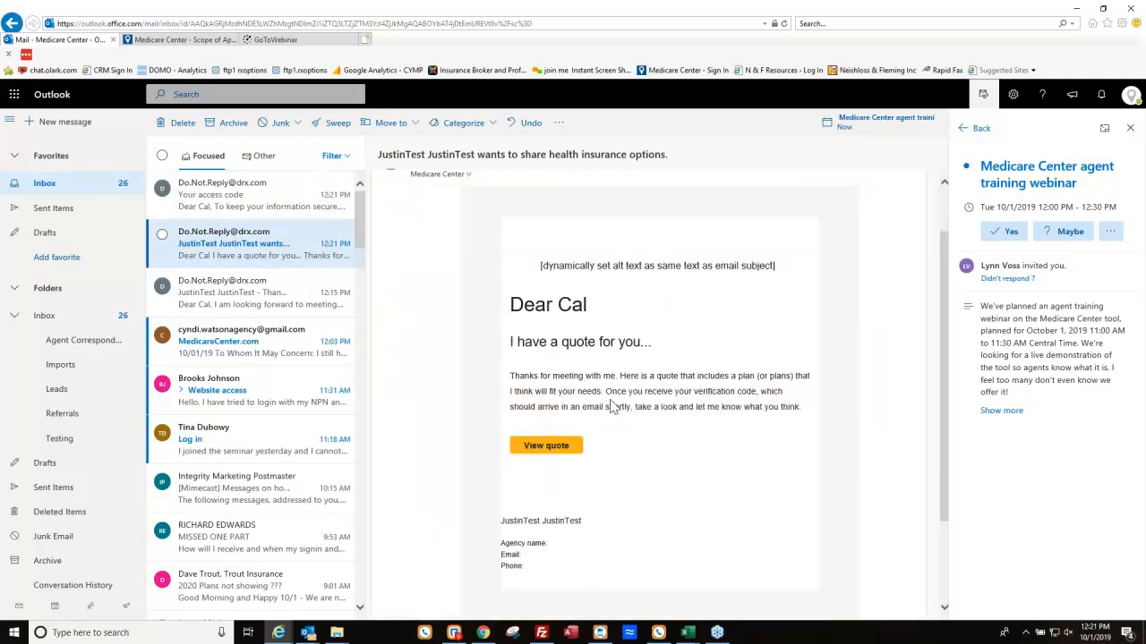
pyautogui.click(548, 445)
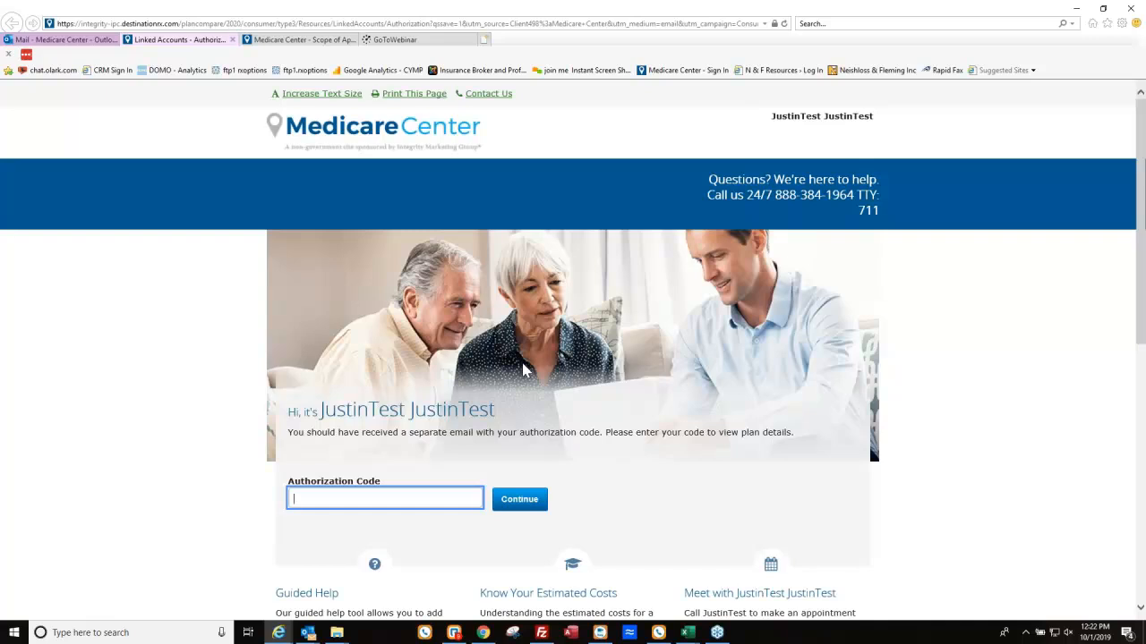
# Paste the authorization code to unlock the quote, then open Compare these plans.
pyautogui.hotkey('ctrl', 'v')
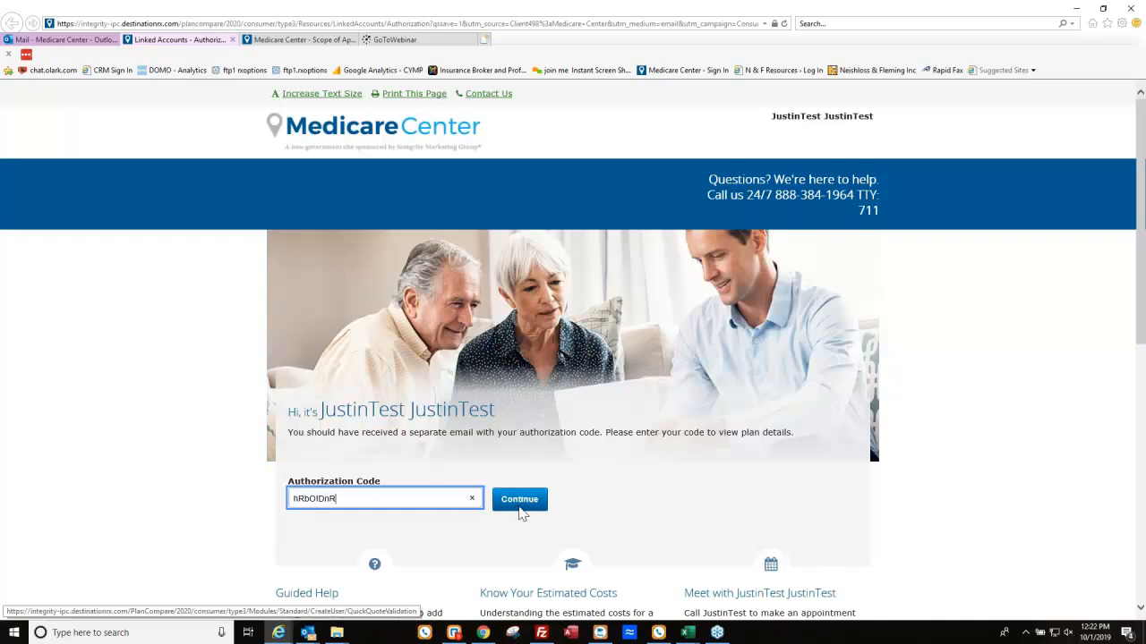
pyautogui.click(519, 506)
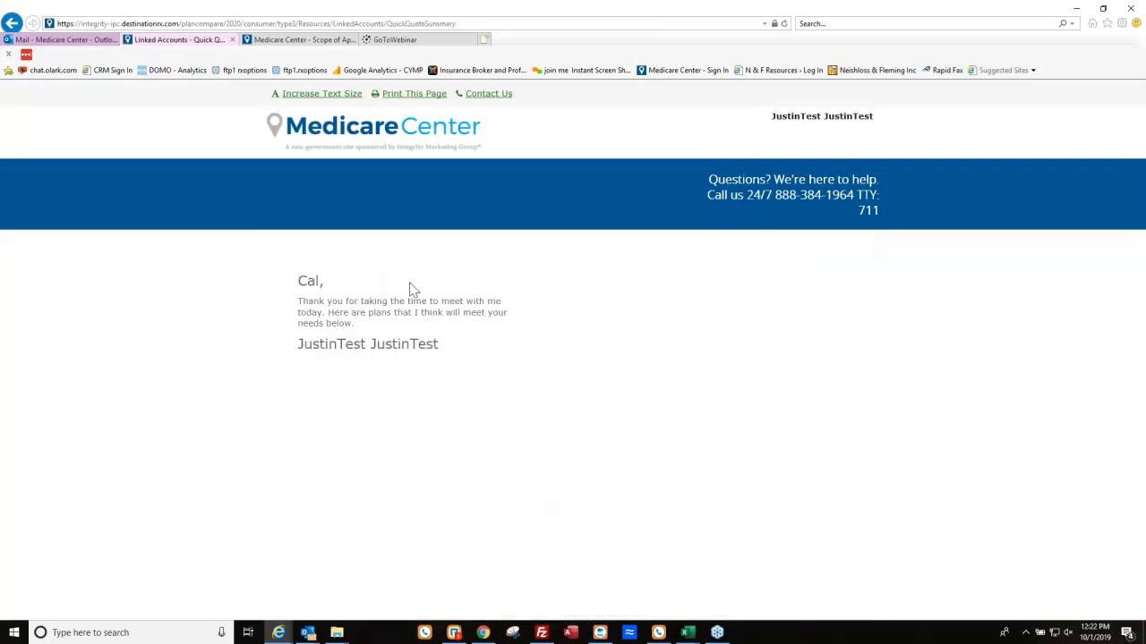
pyautogui.scroll(-1, 506, 328)
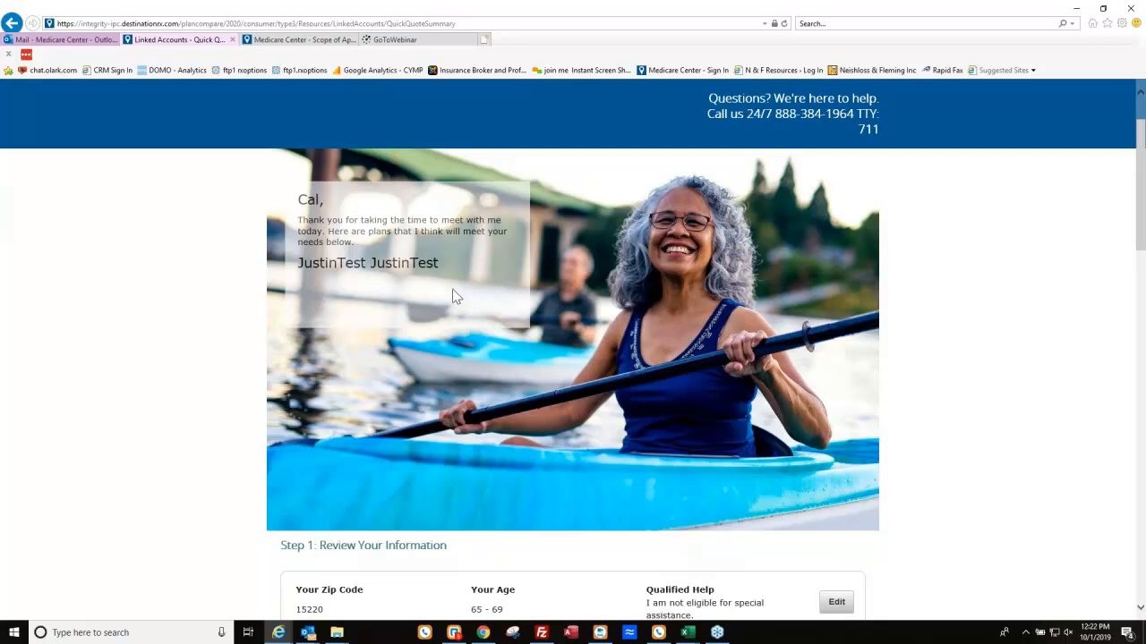
pyautogui.scroll(-4, 454, 297)
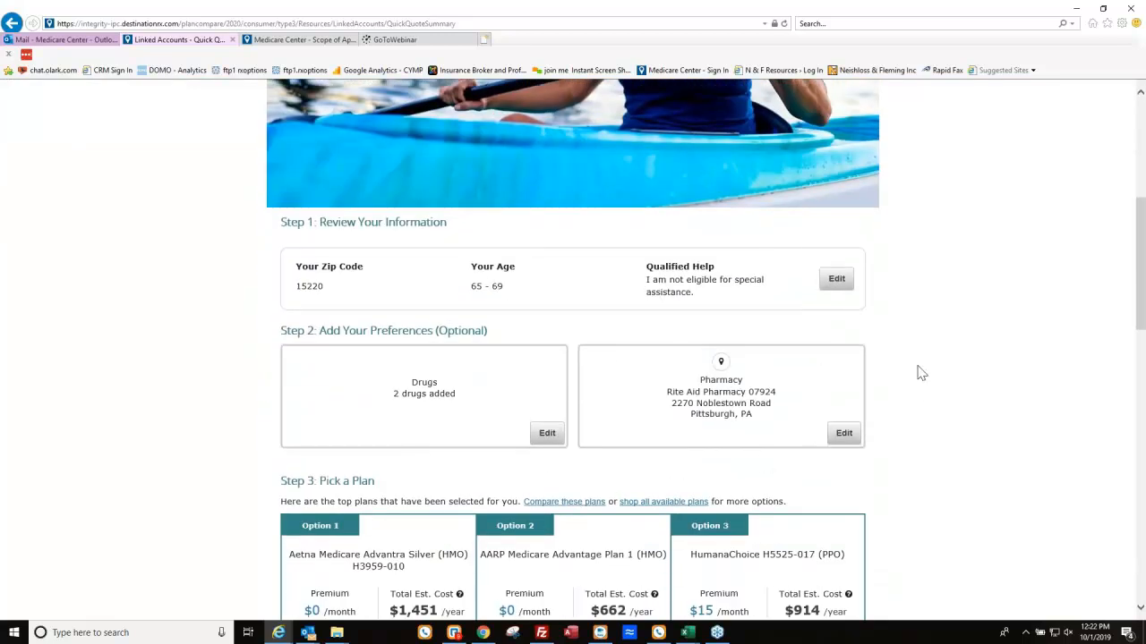
pyautogui.scroll(-1, 601, 329)
pyautogui.scroll(-3, 601, 329)
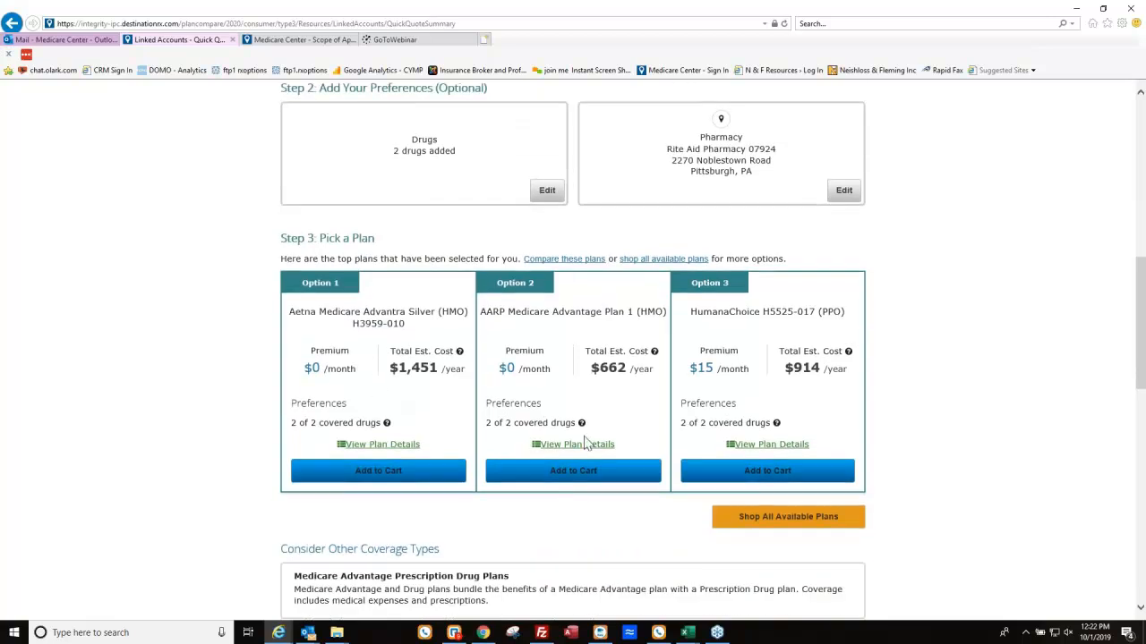
pyautogui.click(561, 261)
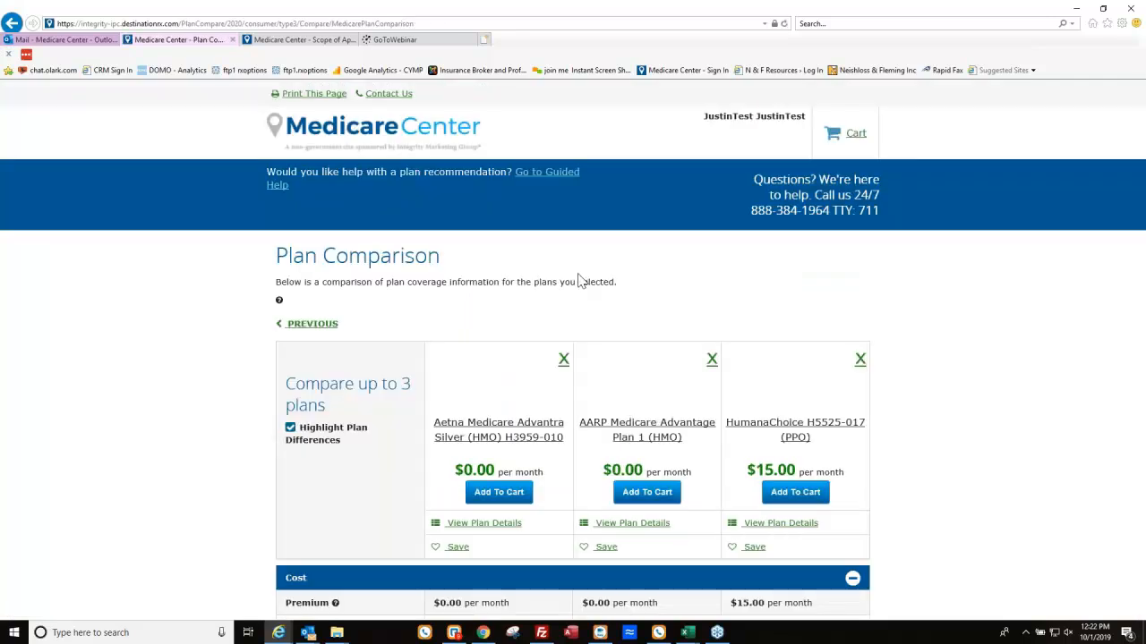
# Review the estimated medical costs and drug coverage rows for the Aetna, AARP and HumanaChoice plans.
pyautogui.scroll(-1, 601, 310)
pyautogui.scroll(-4, 515, 322)
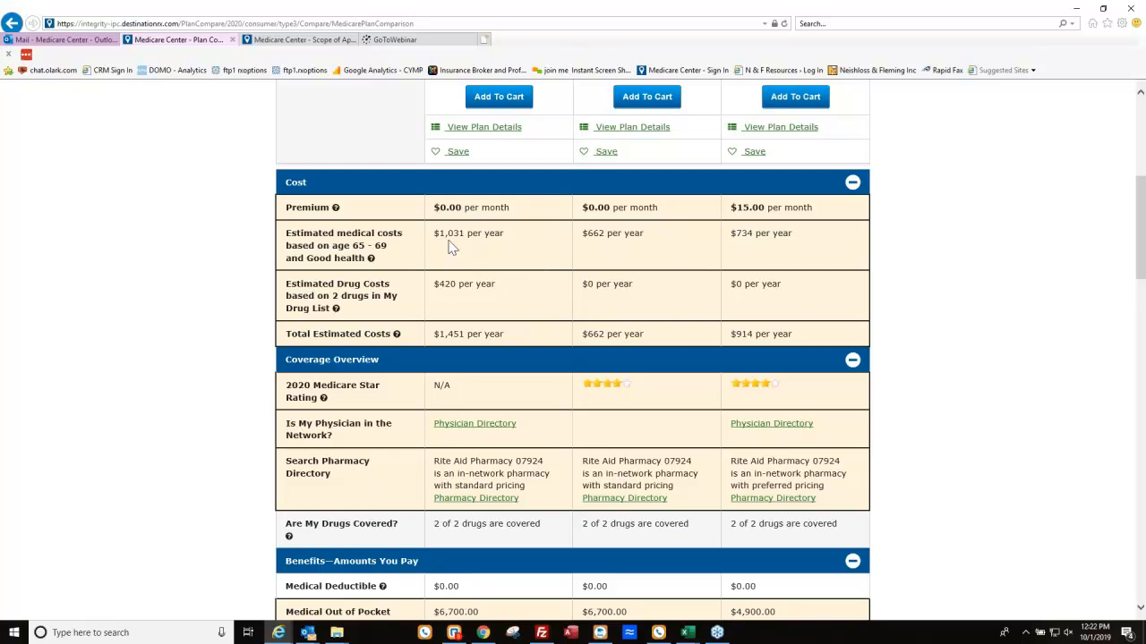
pyautogui.moveTo(436, 233); pyautogui.dragTo(791, 241)
pyautogui.click(782, 283)
pyautogui.scroll(-3, 781, 282)
pyautogui.moveTo(433, 362); pyautogui.dragTo(821, 371)
pyautogui.click(822, 367)
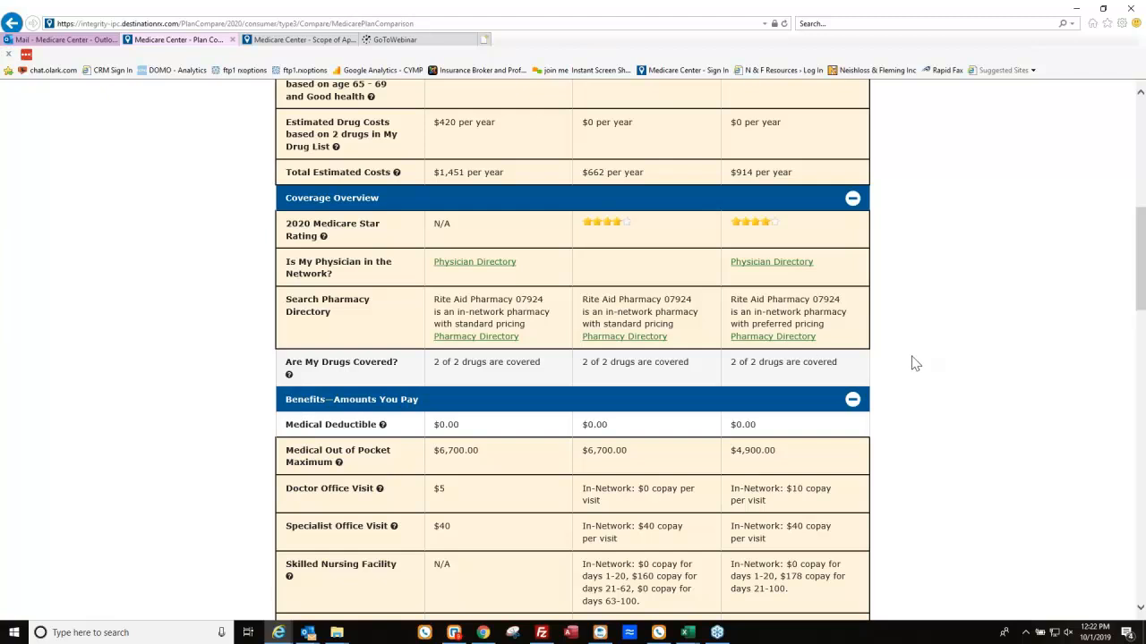
pyautogui.scroll(9, 976, 327)
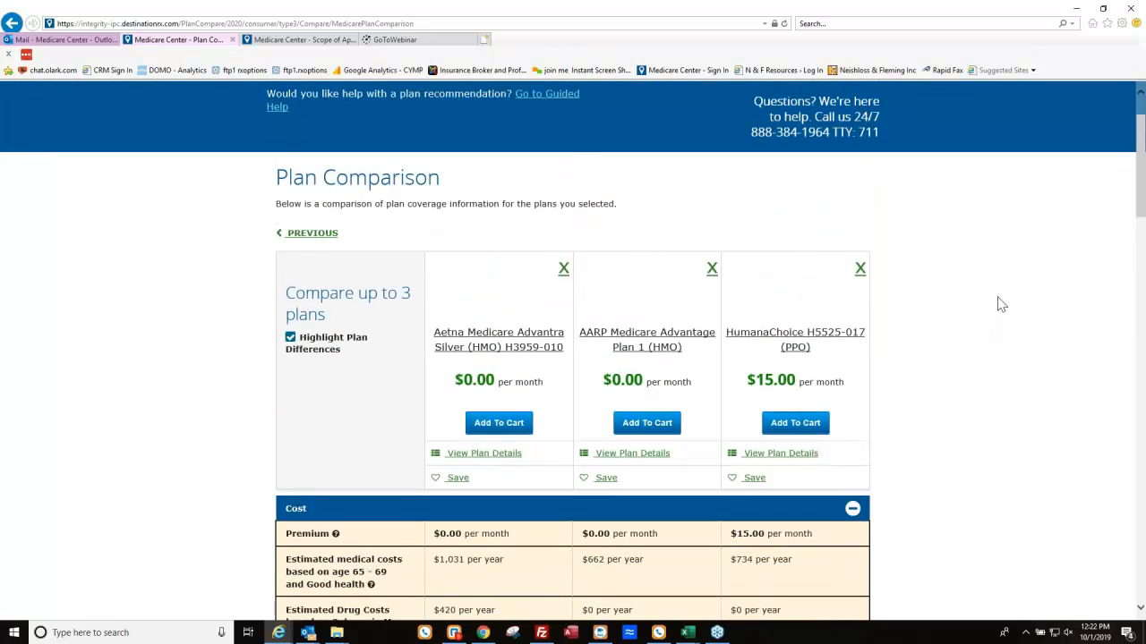
# Review Aetna Advantra Silver H3959-010 plan details and drug tier costs, then its Drug Cost Breakdown.
pyautogui.click(477, 458)
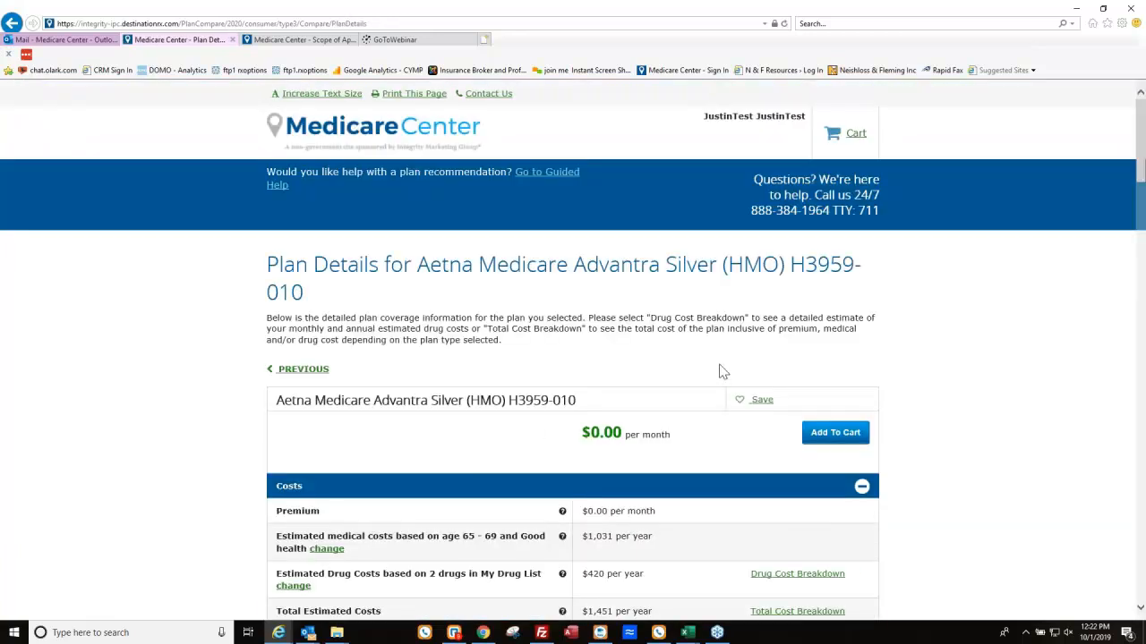
pyautogui.scroll(-7, 519, 462)
pyautogui.scroll(-6, 529, 326)
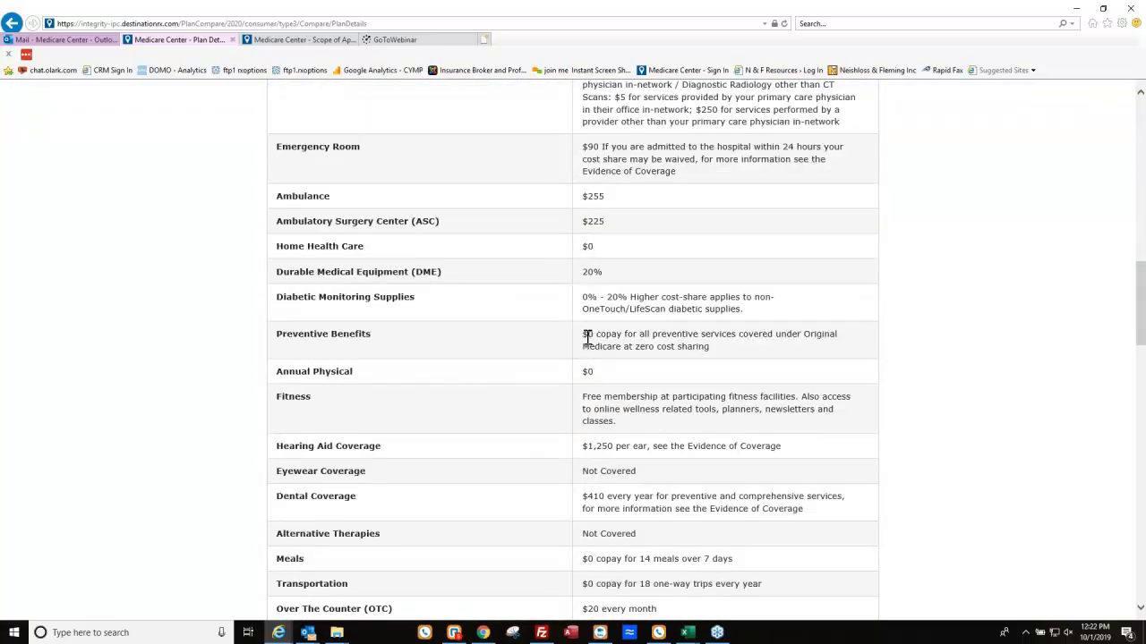
pyautogui.scroll(-6, 586, 340)
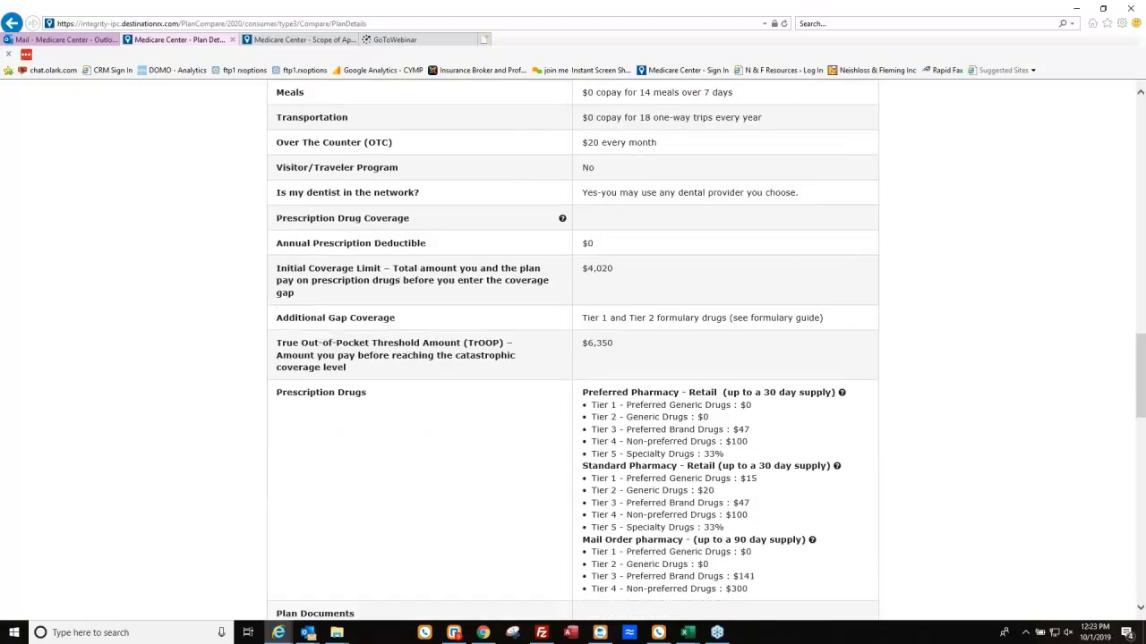
pyautogui.moveTo(604, 212); pyautogui.dragTo(701, 340)
pyautogui.click(763, 341)
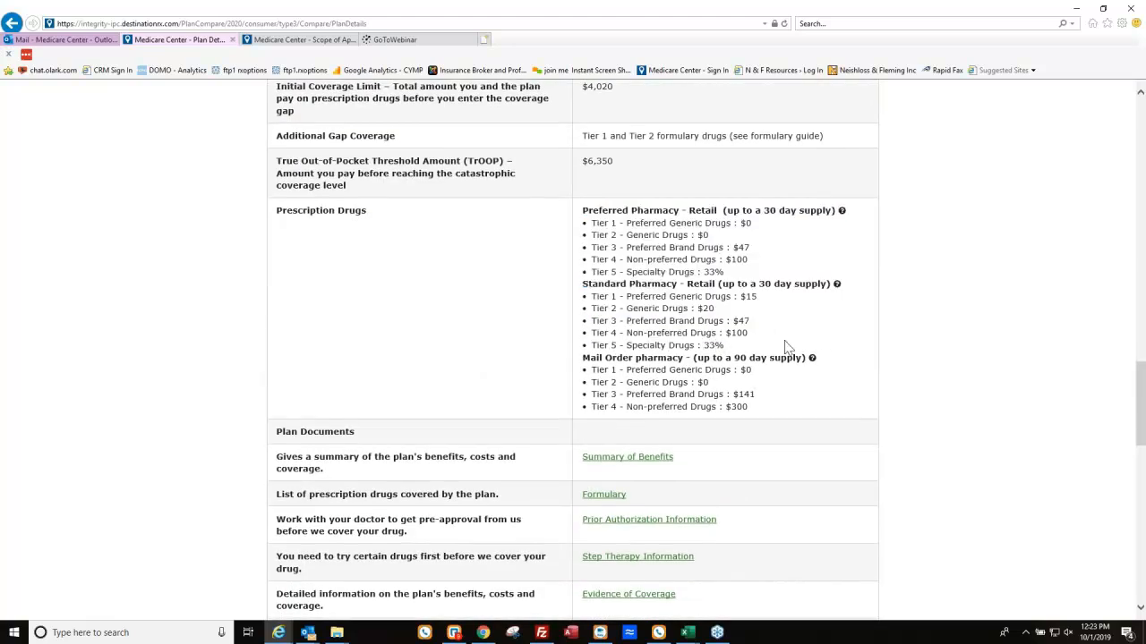
pyautogui.scroll(-2, 707, 407)
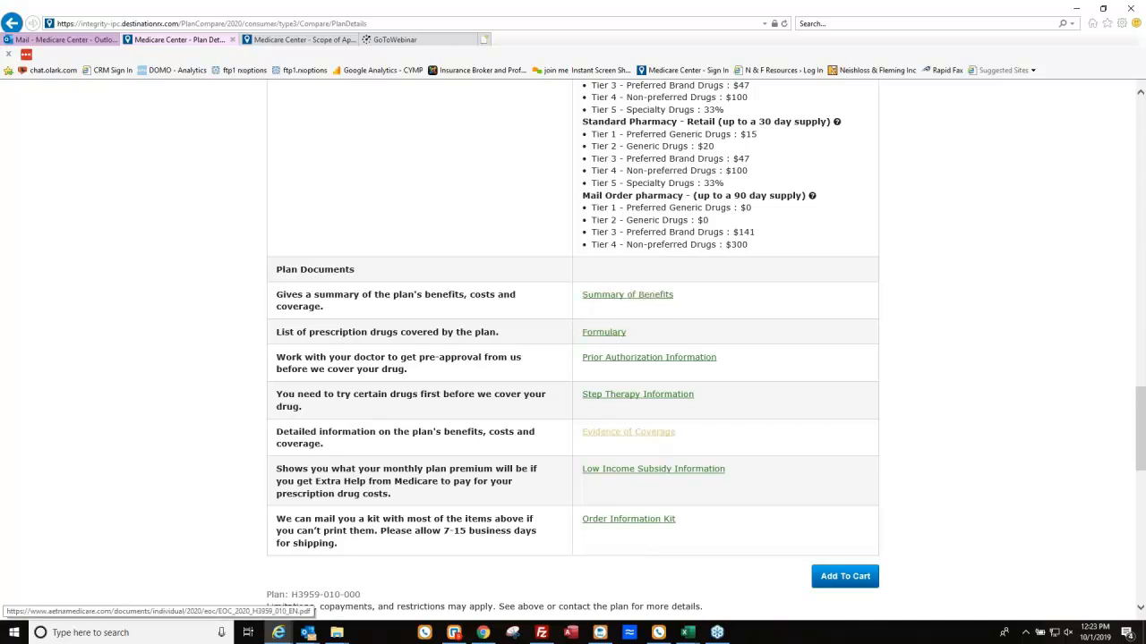
pyautogui.scroll(6, 851, 435)
pyautogui.scroll(10, 841, 431)
pyautogui.click(806, 347)
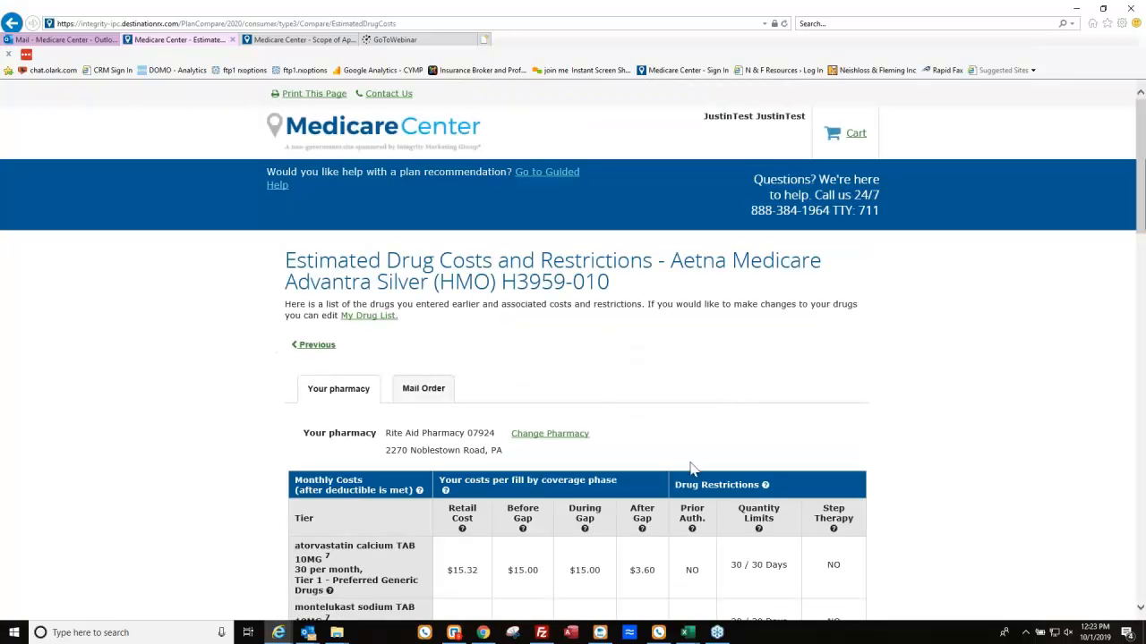
# Review the Aetna plan's $420-per-year estimated drug costs and go back to its plan details.
pyautogui.scroll(-3, 644, 491)
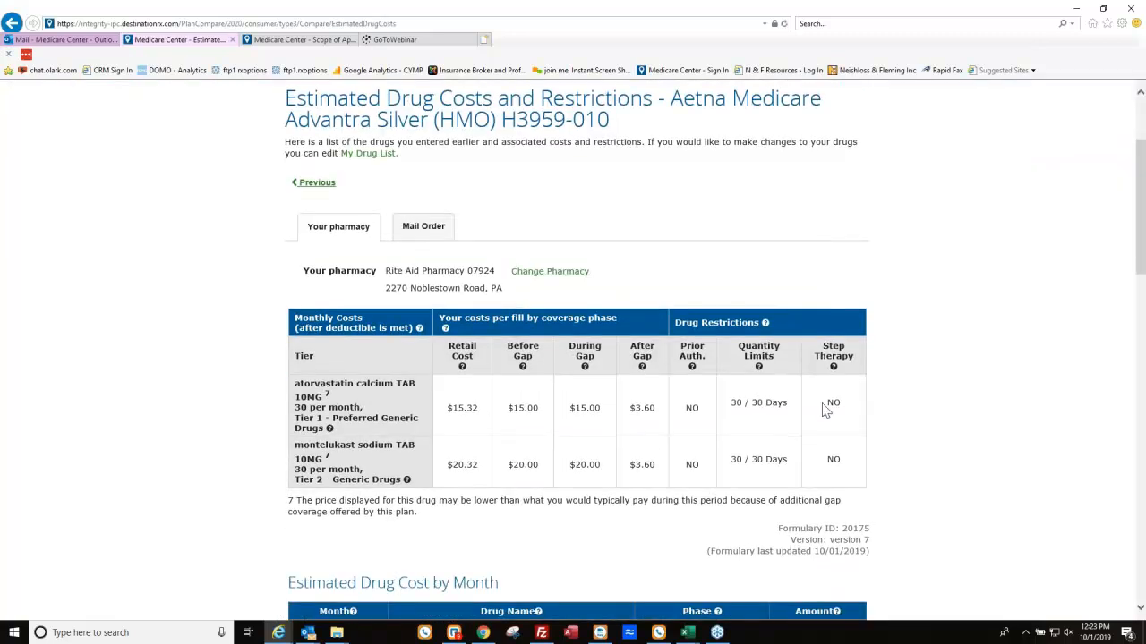
pyautogui.scroll(-10, 759, 403)
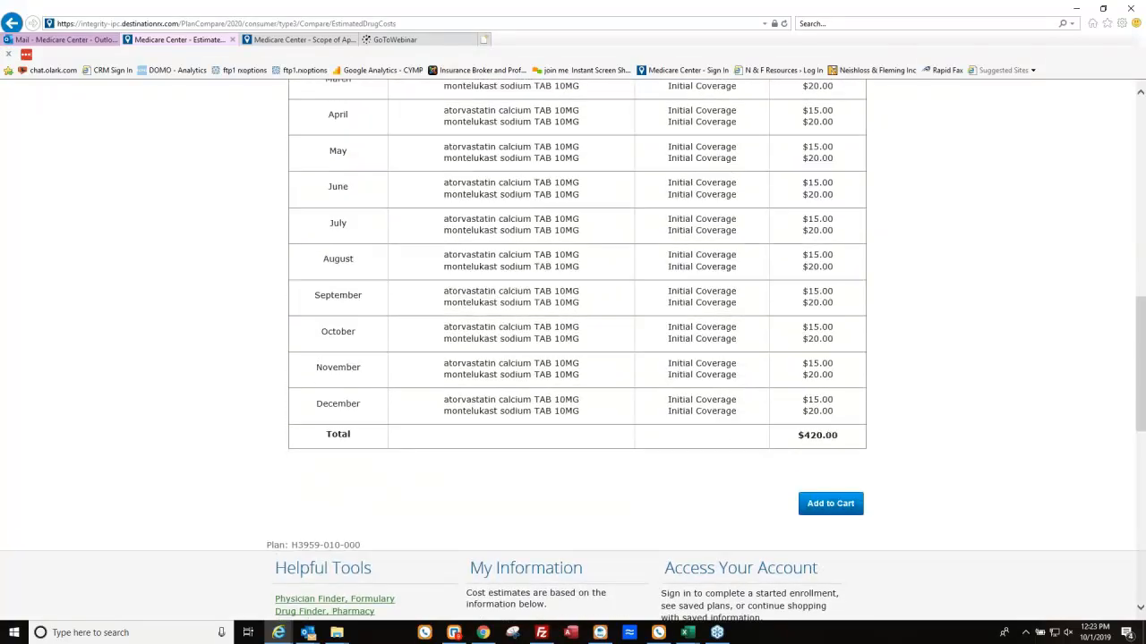
pyautogui.scroll(15, 829, 417)
pyautogui.click(315, 345)
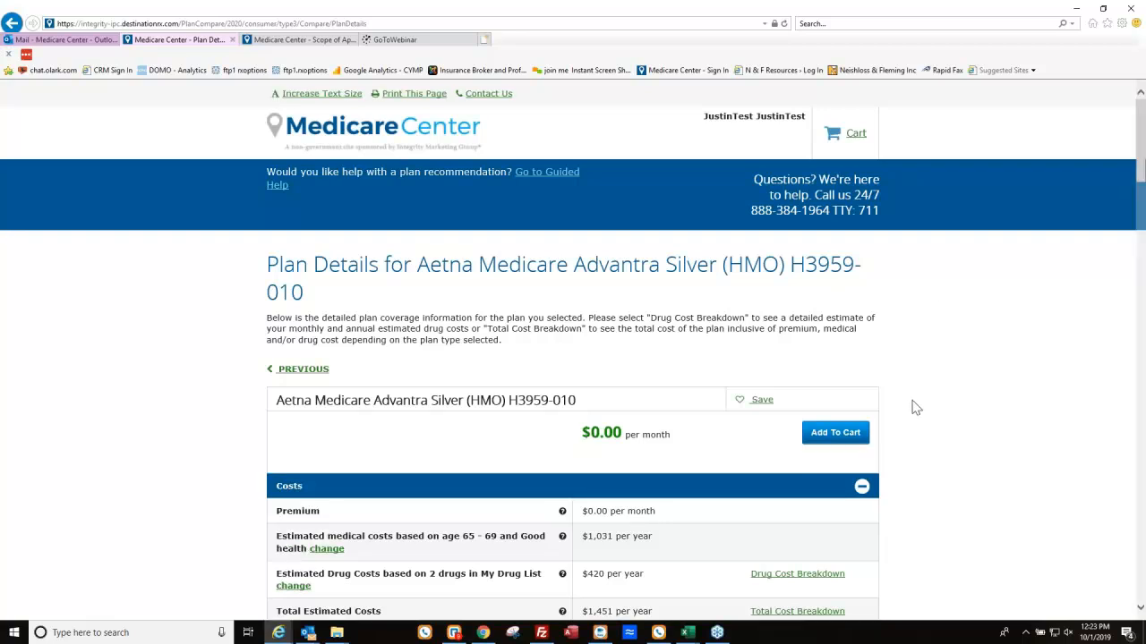
# Return from the Aetna plan details to the three-plan comparison, using browser Back when Previous fails.
pyautogui.scroll(-3, 573, 439)
pyautogui.scroll(2, 587, 441)
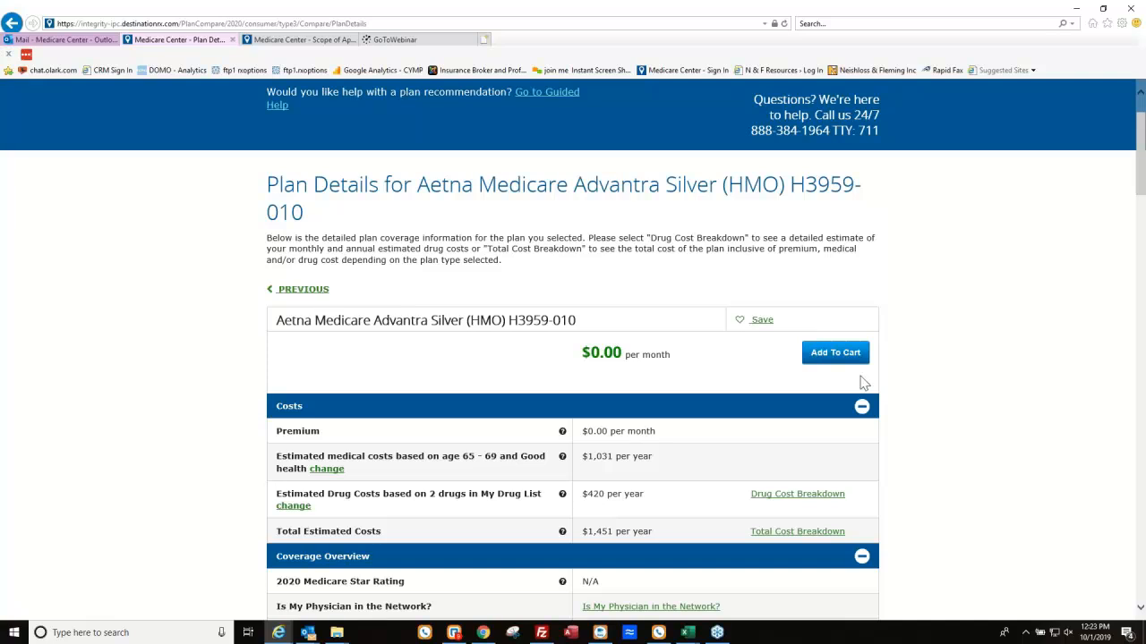
pyautogui.click(320, 291)
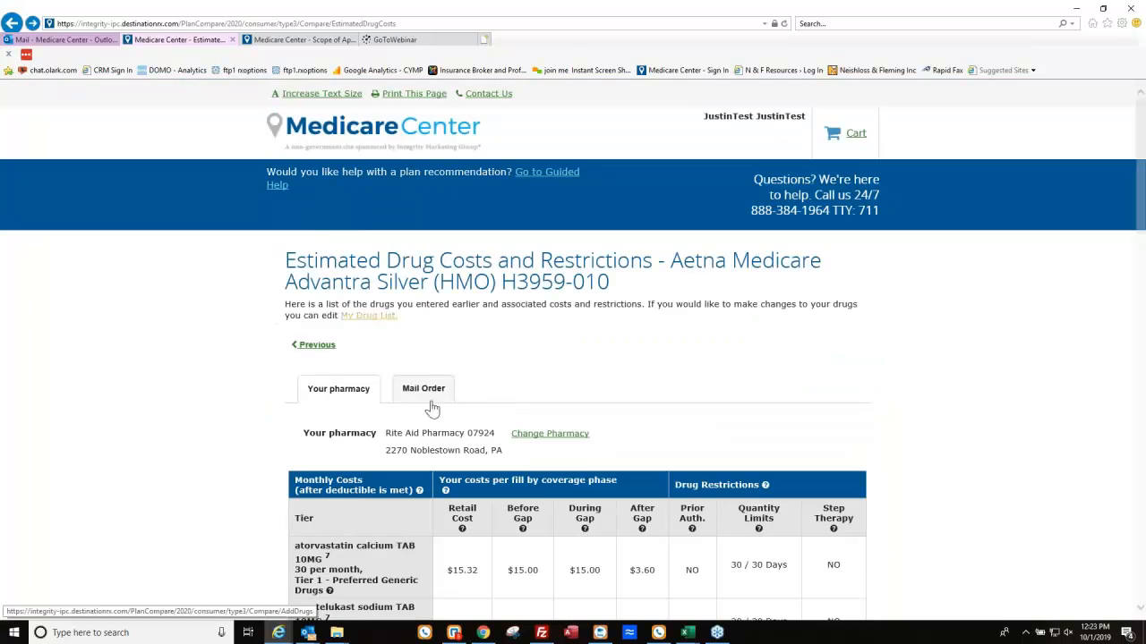
pyautogui.click(314, 345)
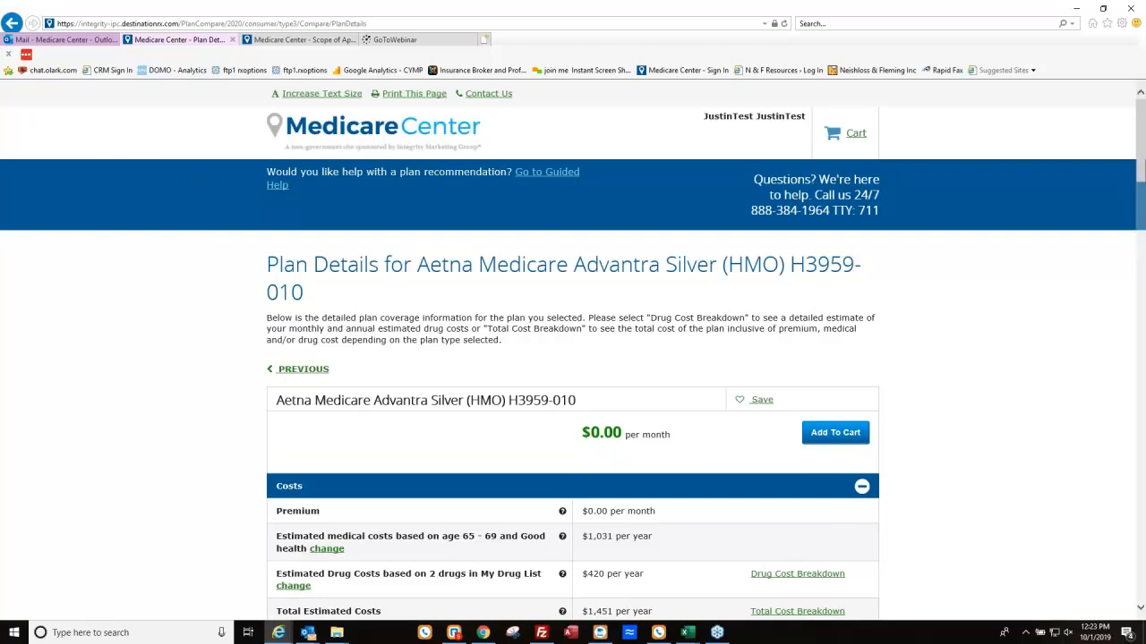
pyautogui.click(12, 24)
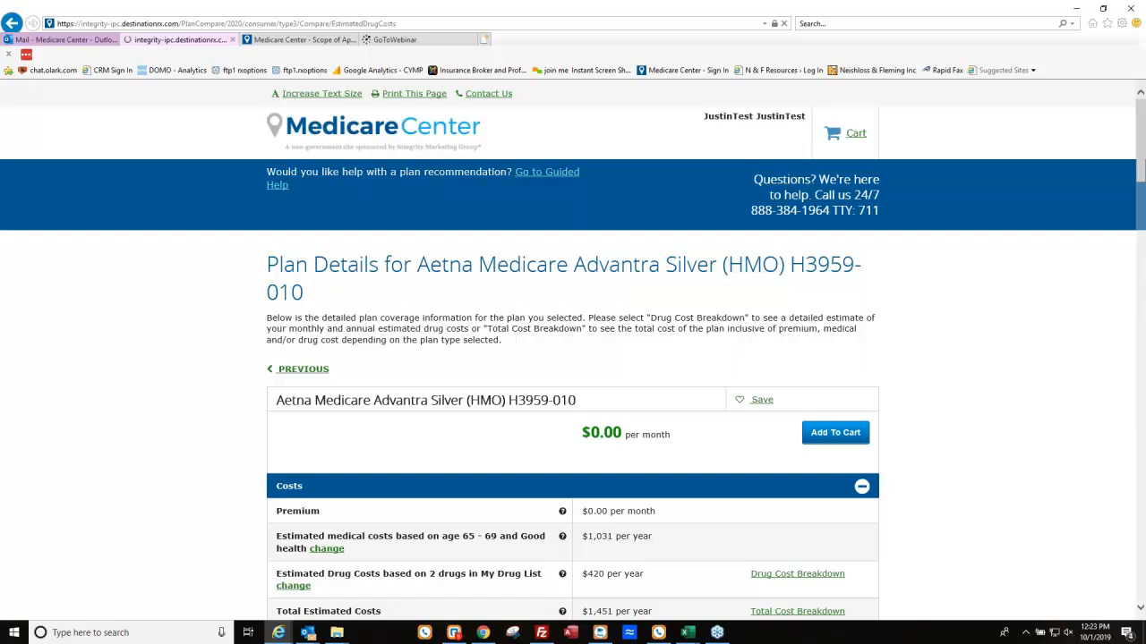
pyautogui.click(12, 25)
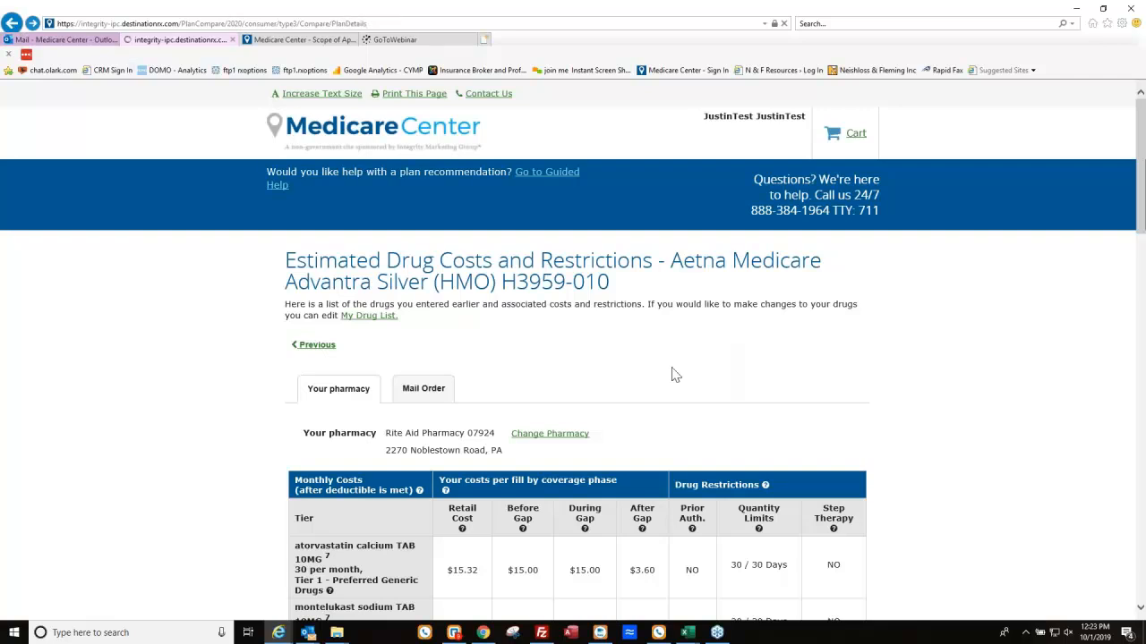
pyautogui.scroll(-3, 850, 429)
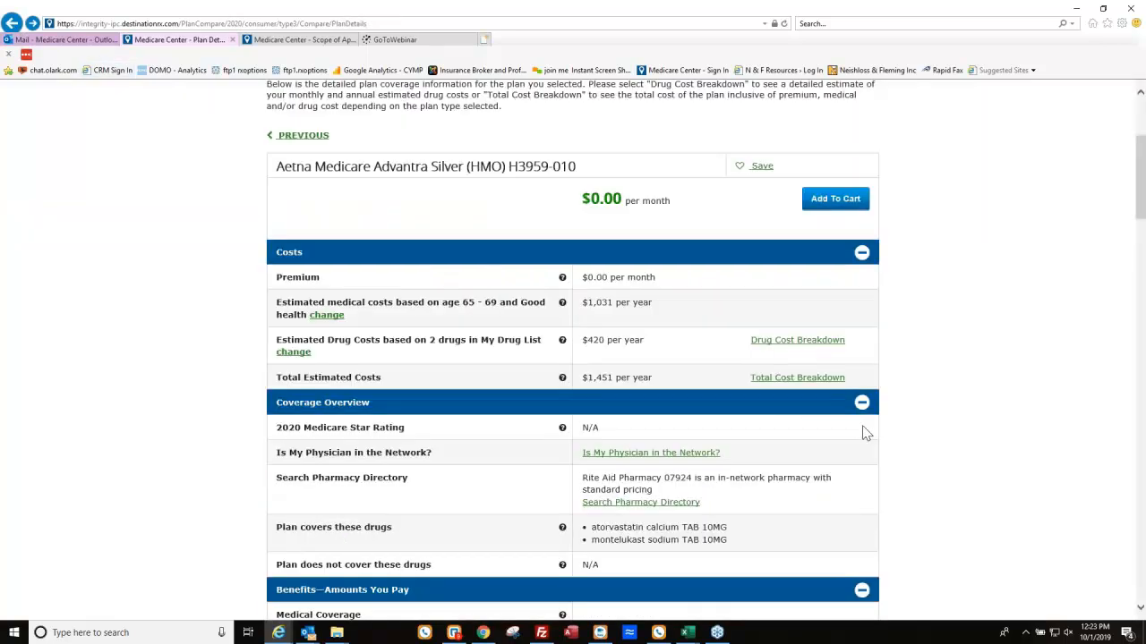
pyautogui.click(296, 136)
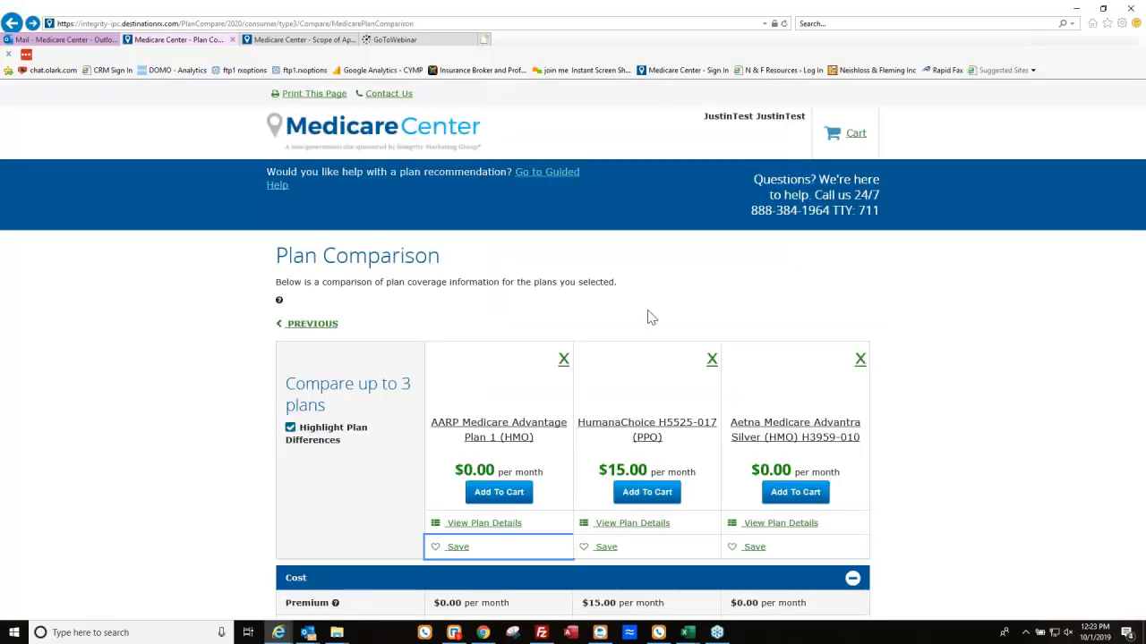
# Add AARP Medicare Advantage Plan 1 (HMO) to the cart at $0.00/month.
pyautogui.scroll(-2, 651, 318)
pyautogui.scroll(-2, 611, 420)
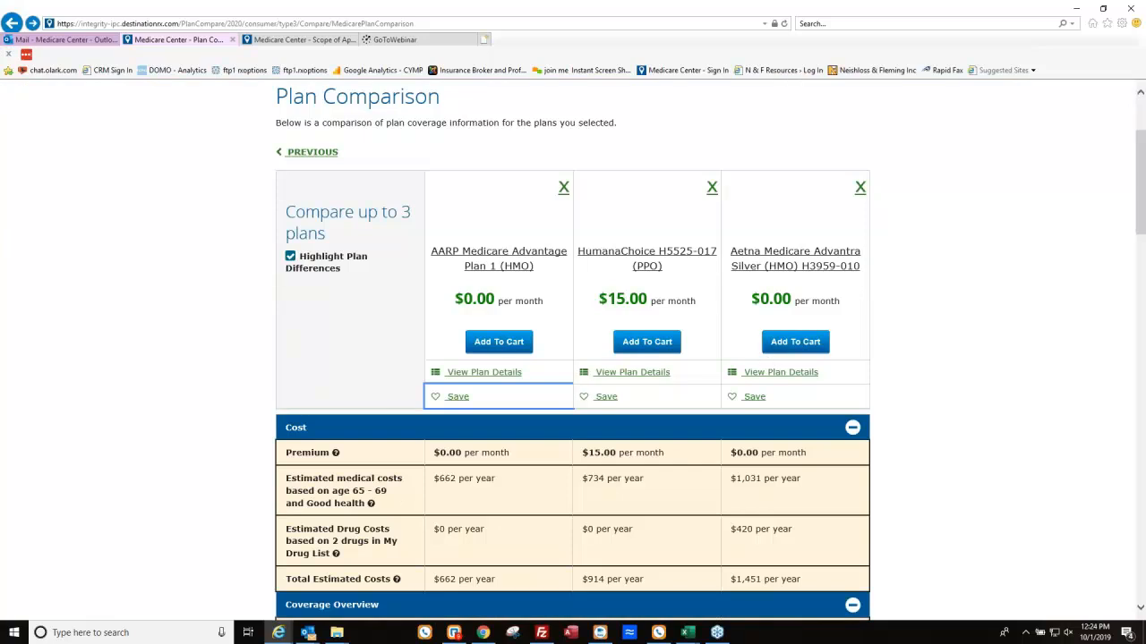
pyautogui.click(510, 342)
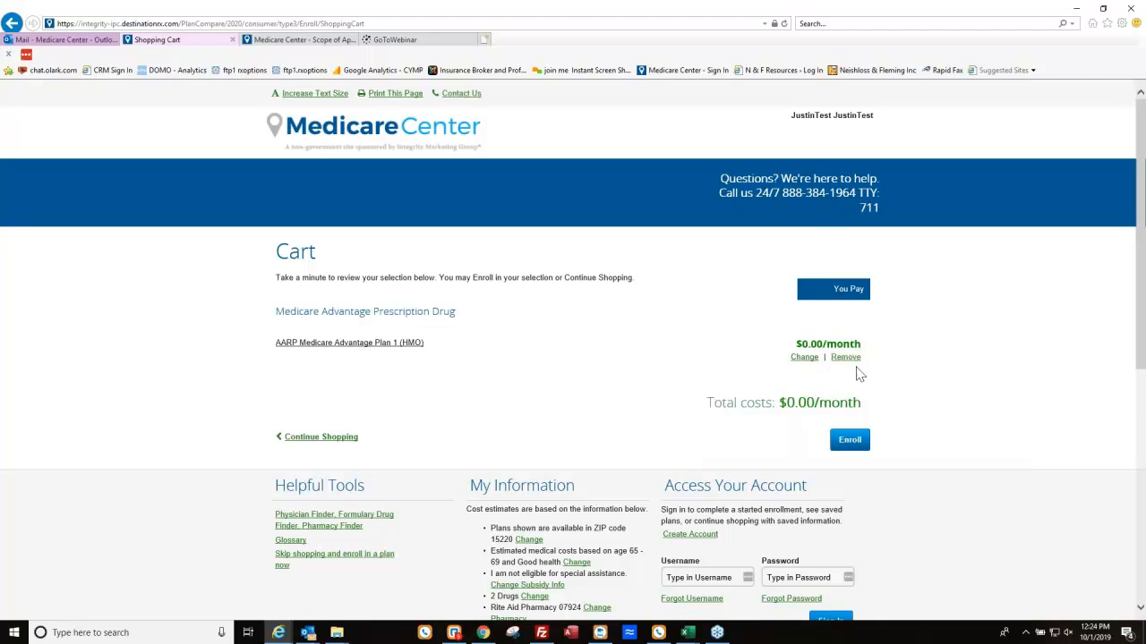
# Swap the cart's AARP plan for Aetna Medicare Advantra Silver (HMO) H3959-010 by confirming the replacement warning.
pyautogui.click(327, 445)
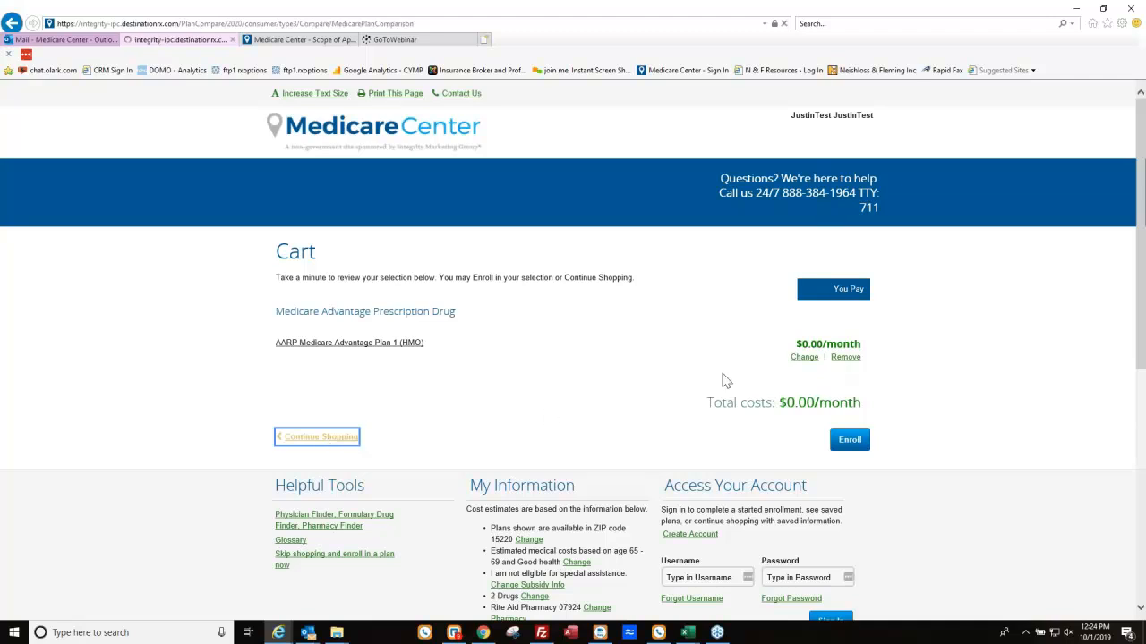
pyautogui.scroll(-1, 772, 370)
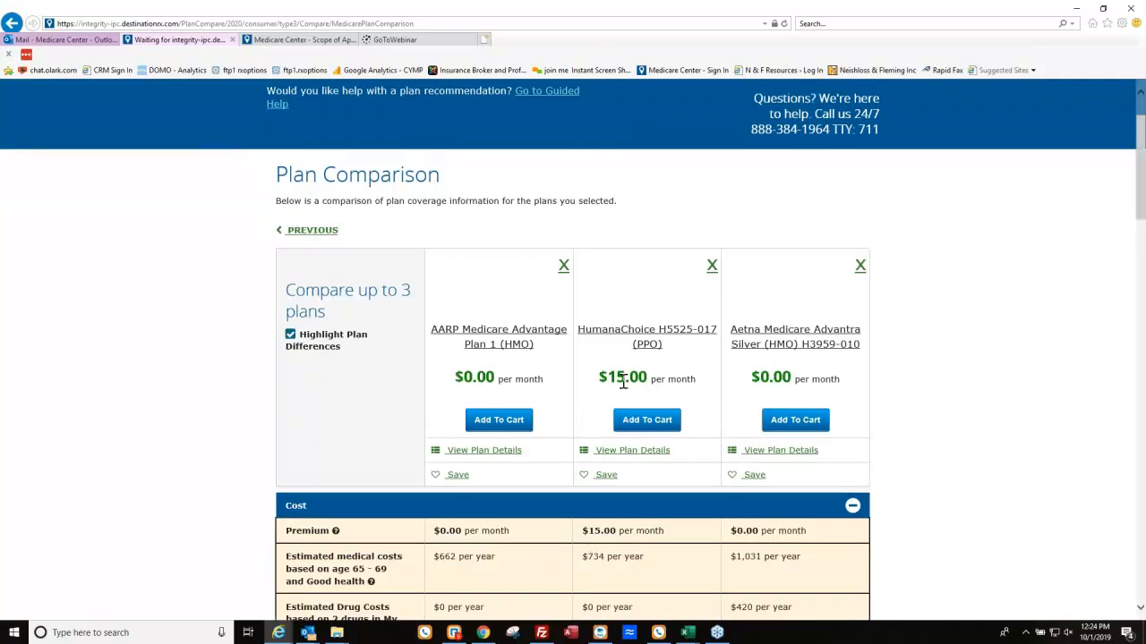
pyautogui.click(805, 421)
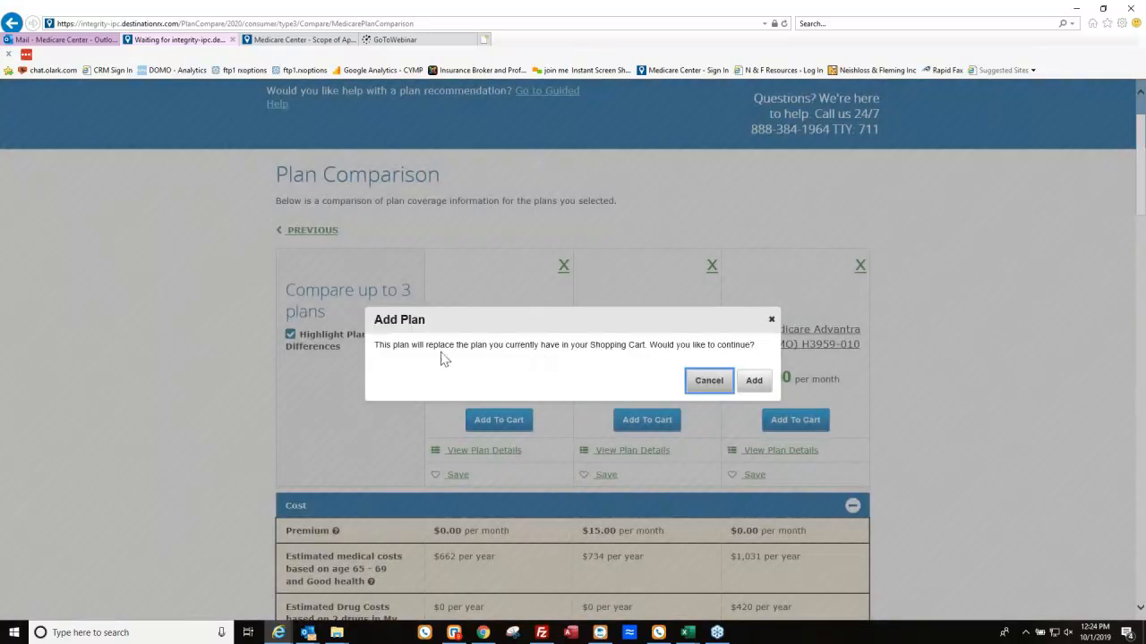
pyautogui.moveTo(393, 346); pyautogui.dragTo(653, 353)
pyautogui.click(678, 348)
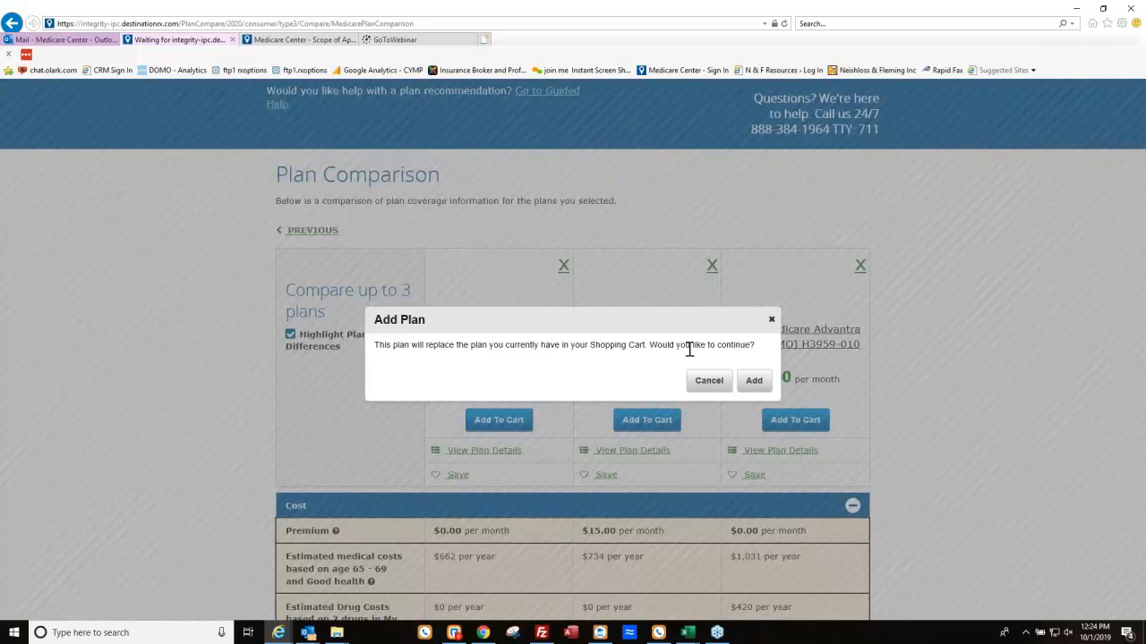
pyautogui.click(754, 382)
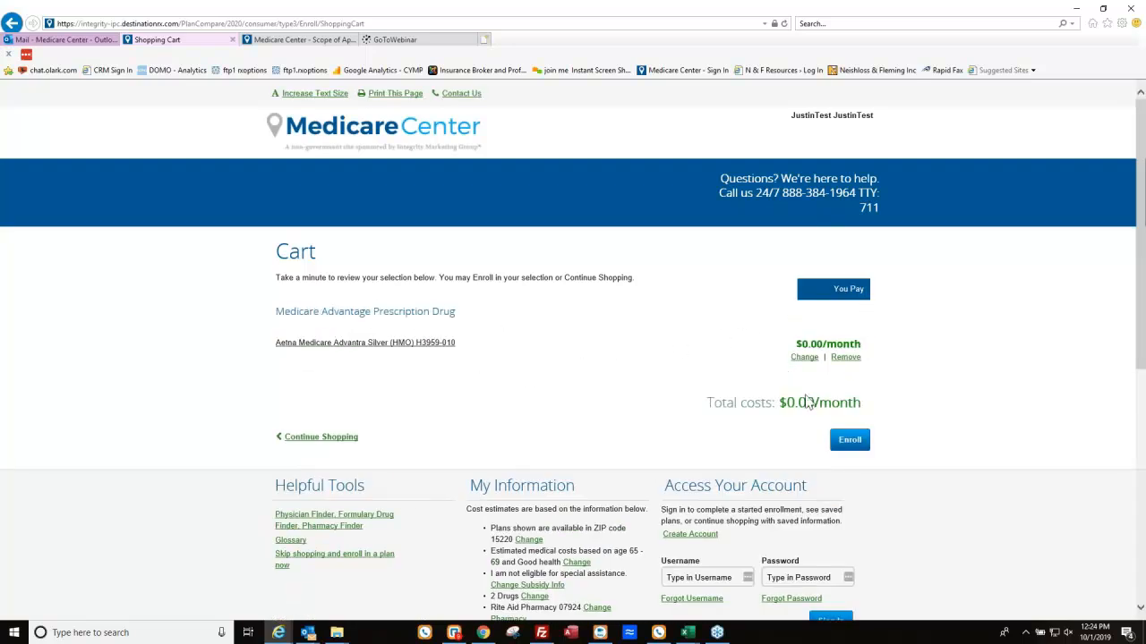
pyautogui.click(846, 440)
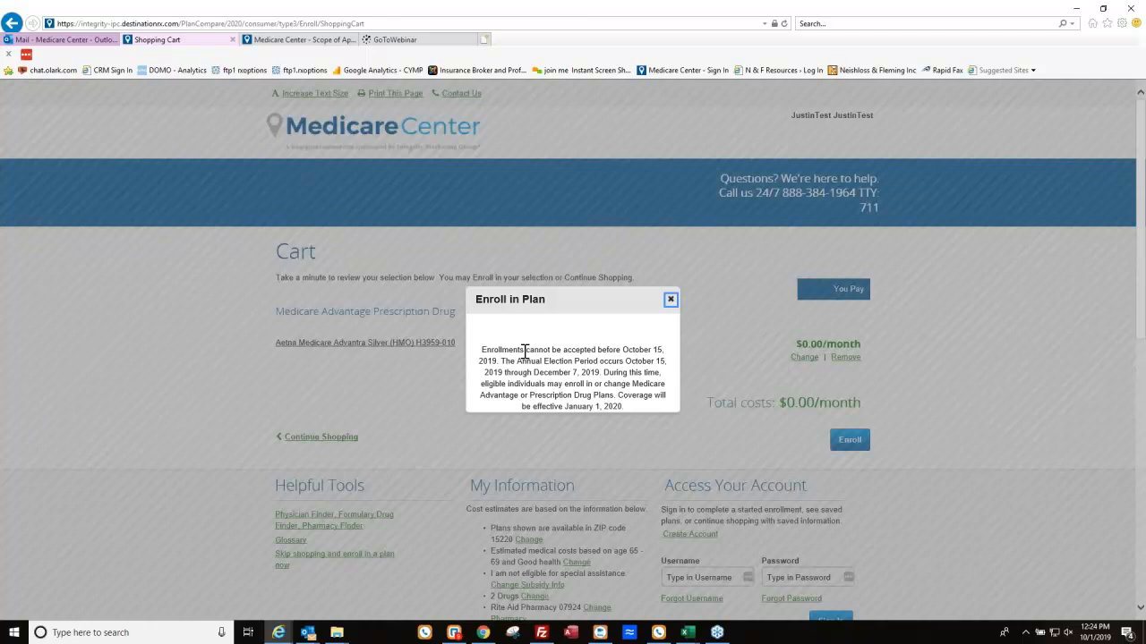
pyautogui.click(670, 301)
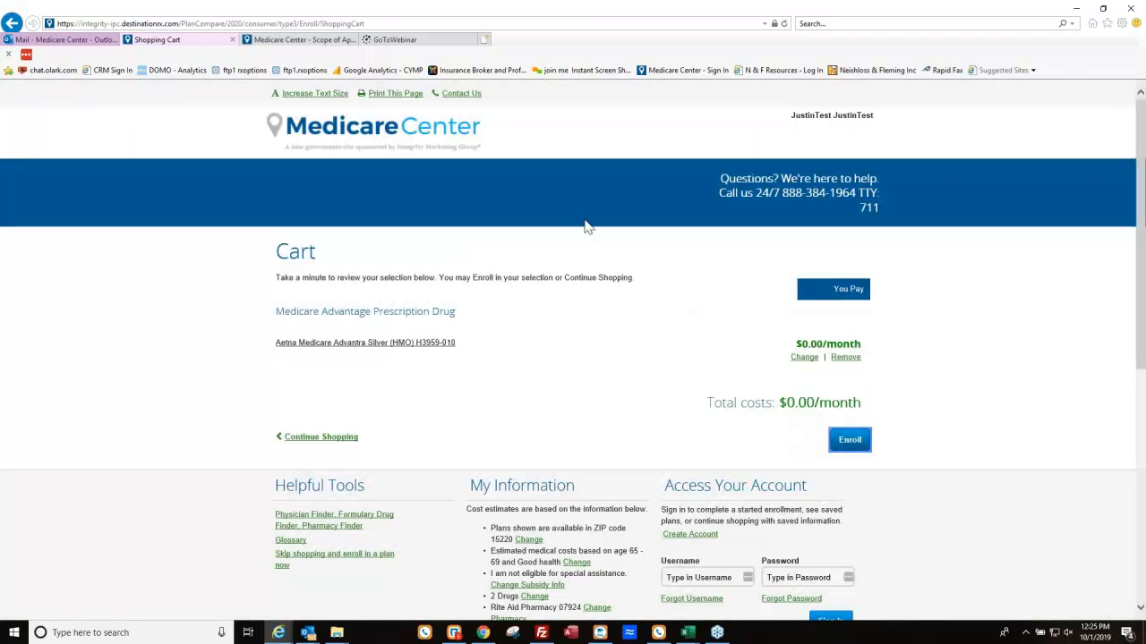
pyautogui.click(440, 23)
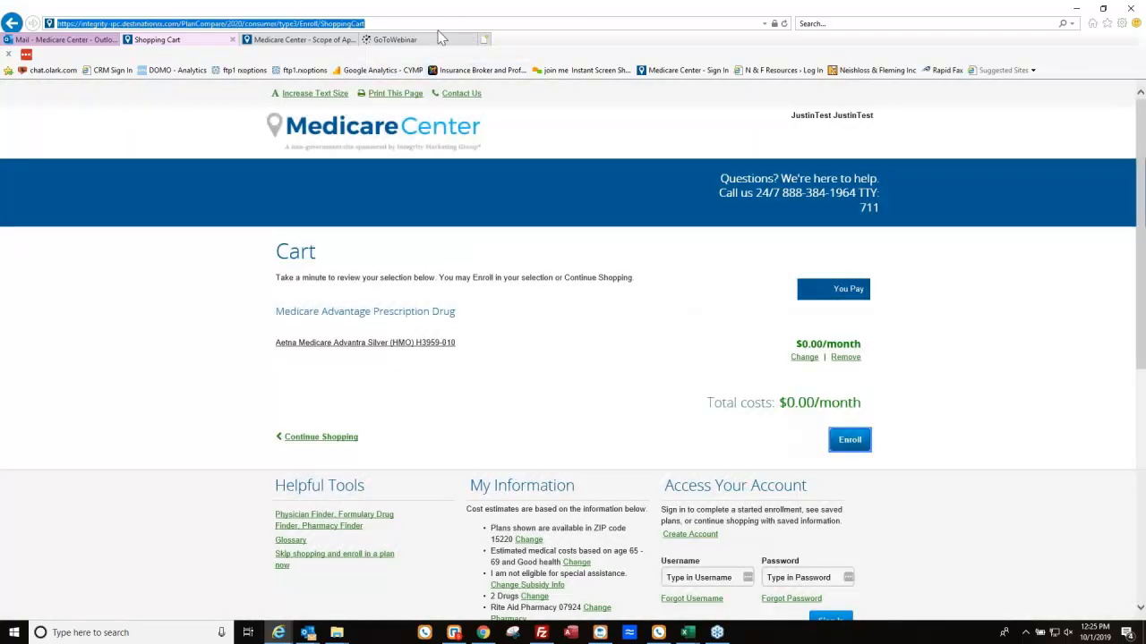
# Go to medicarecenter.com and begin entering the sign-in username.
pyautogui.write('medi')
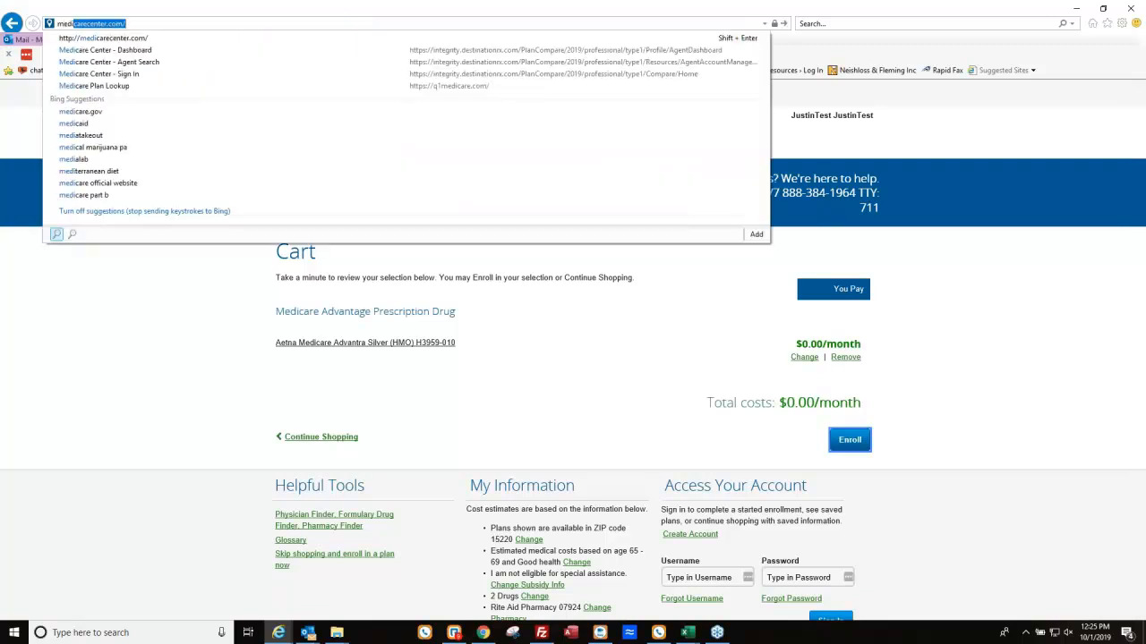
pyautogui.press('Return')
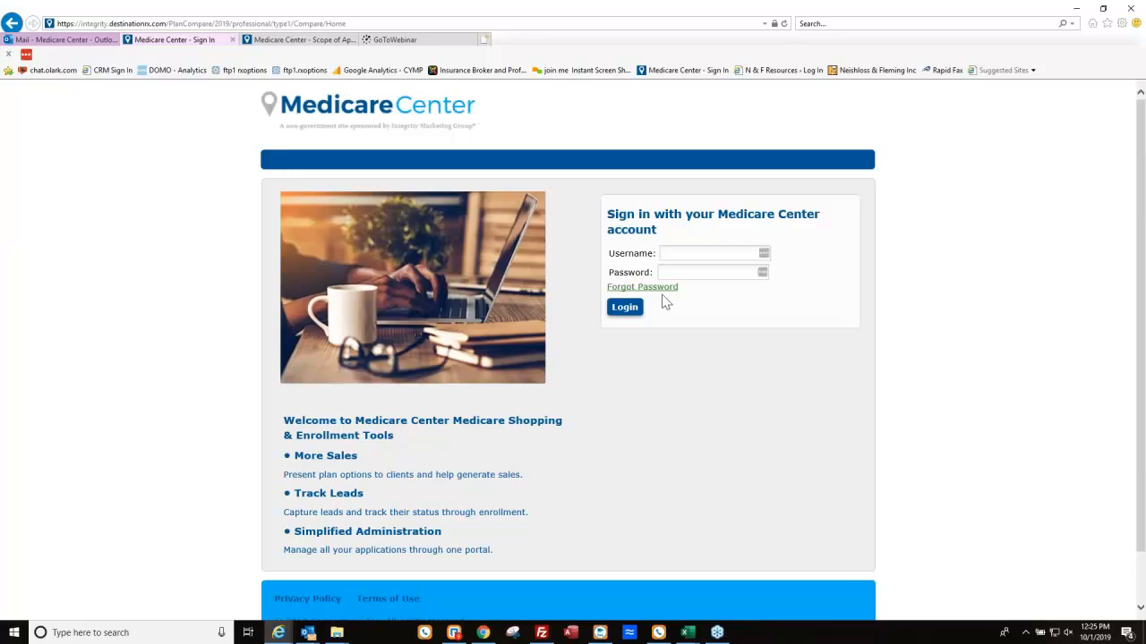
pyautogui.click(682, 255)
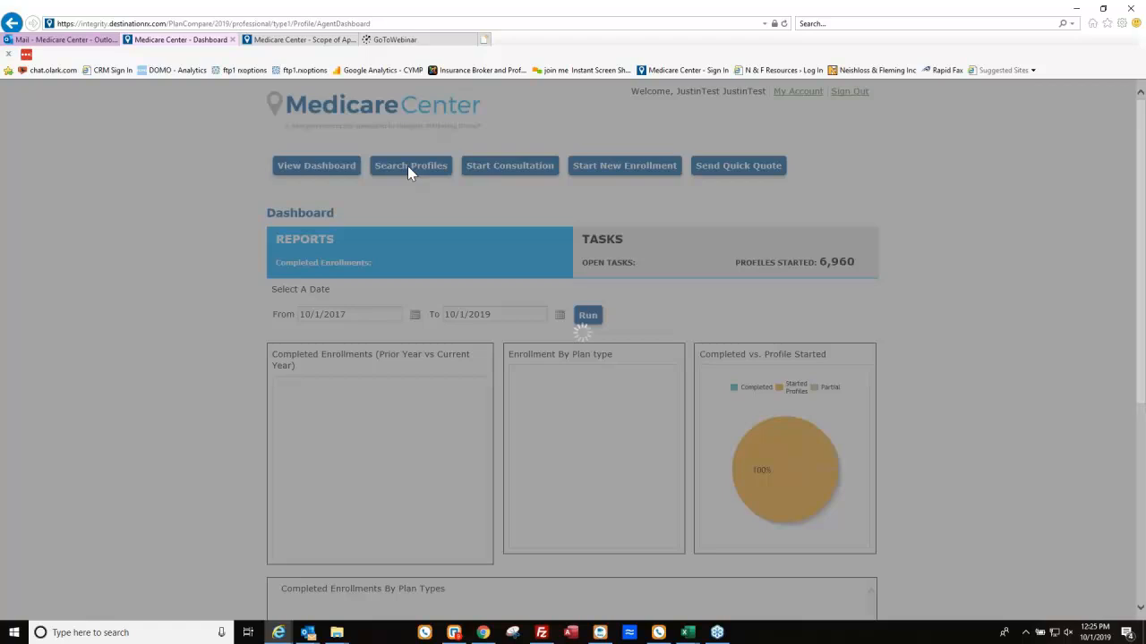
# Open the Search Profiles & Enrollments form and begin the beneficiary's last name.
pyautogui.scroll(-1, 671, 421)
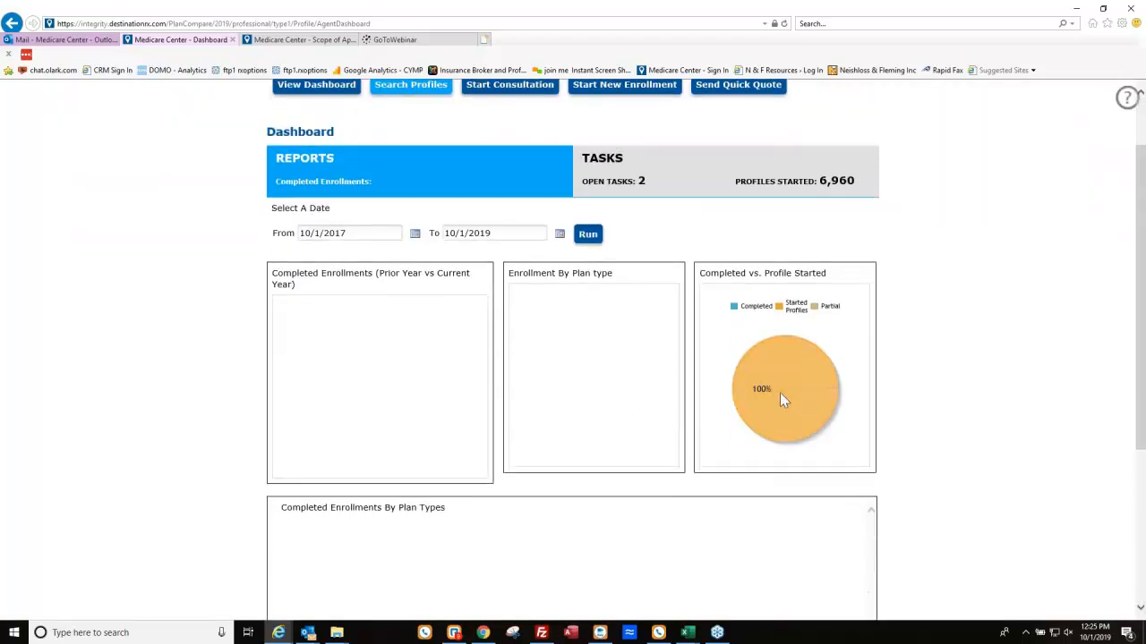
pyautogui.scroll(1, 462, 163)
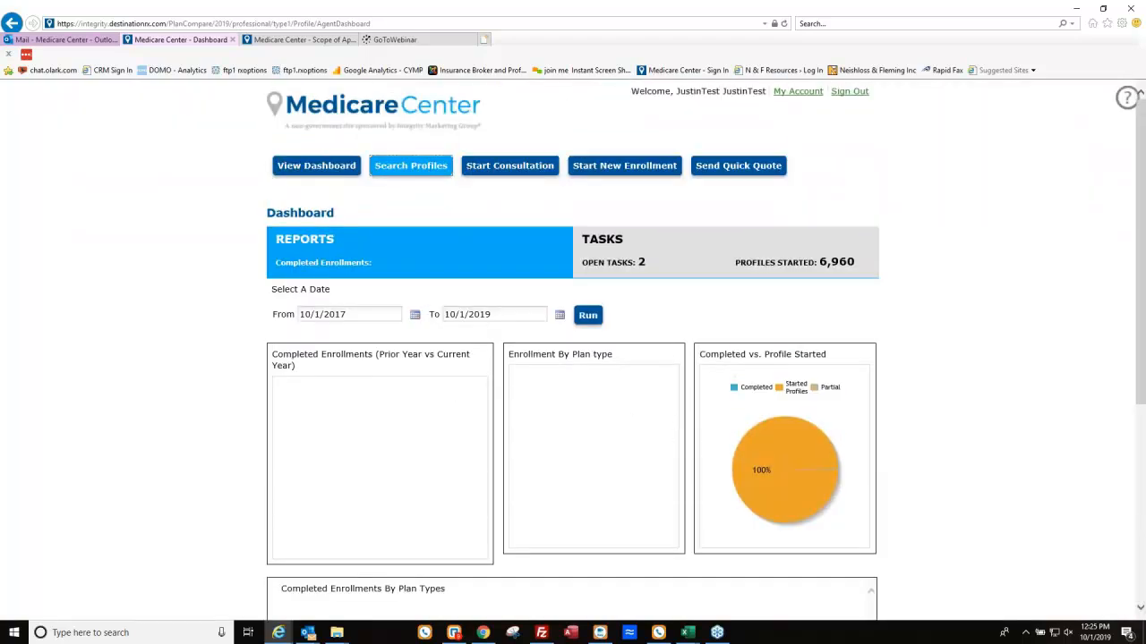
pyautogui.click(411, 165)
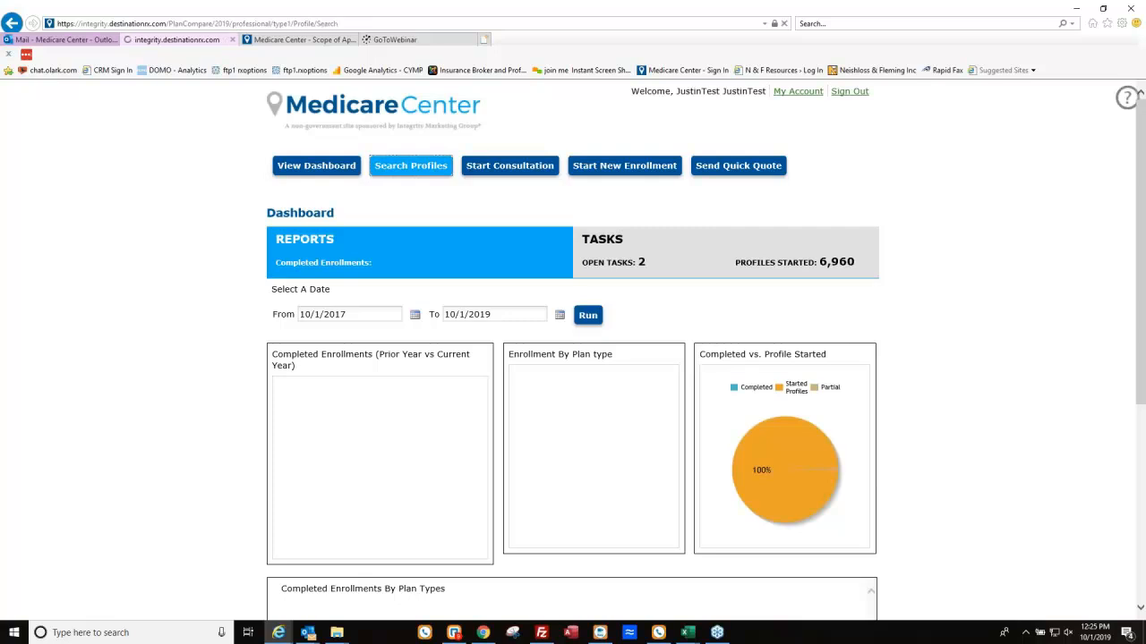
pyautogui.click(444, 259)
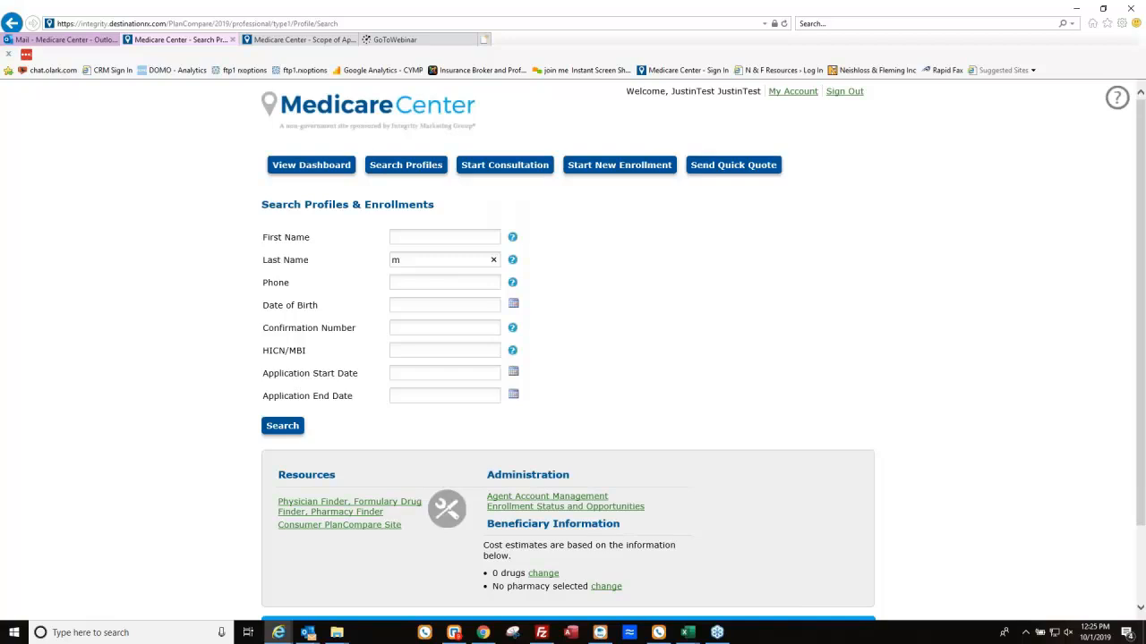
# Search profiles by last name and partial first name, then open the third of 8 matches.
pyautogui.moveTo(511, 237)
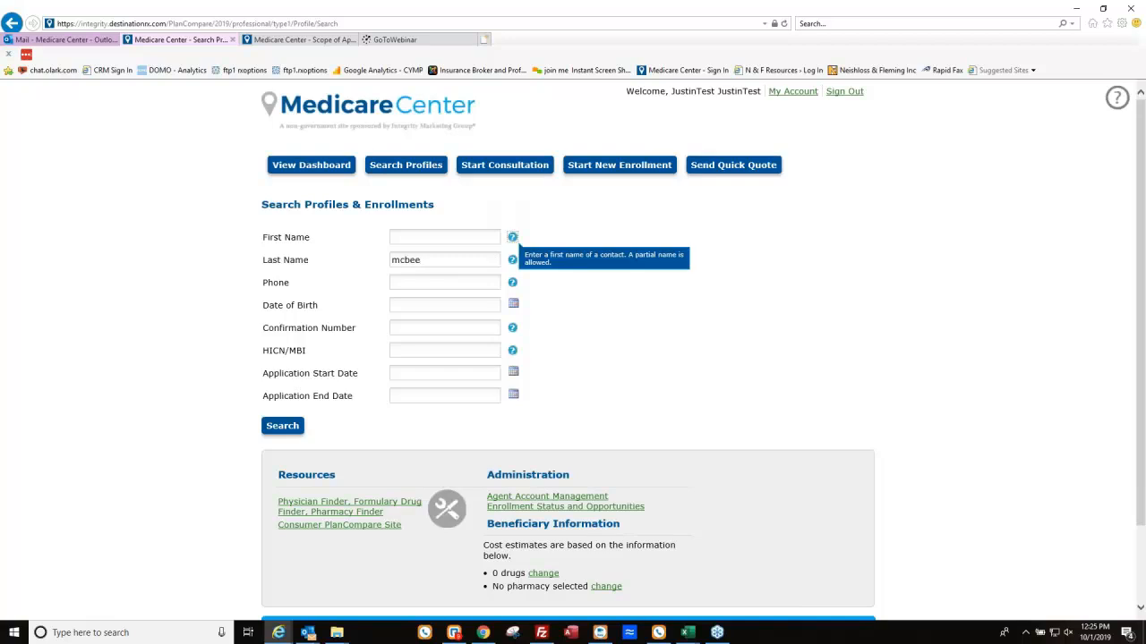
pyautogui.click(448, 238)
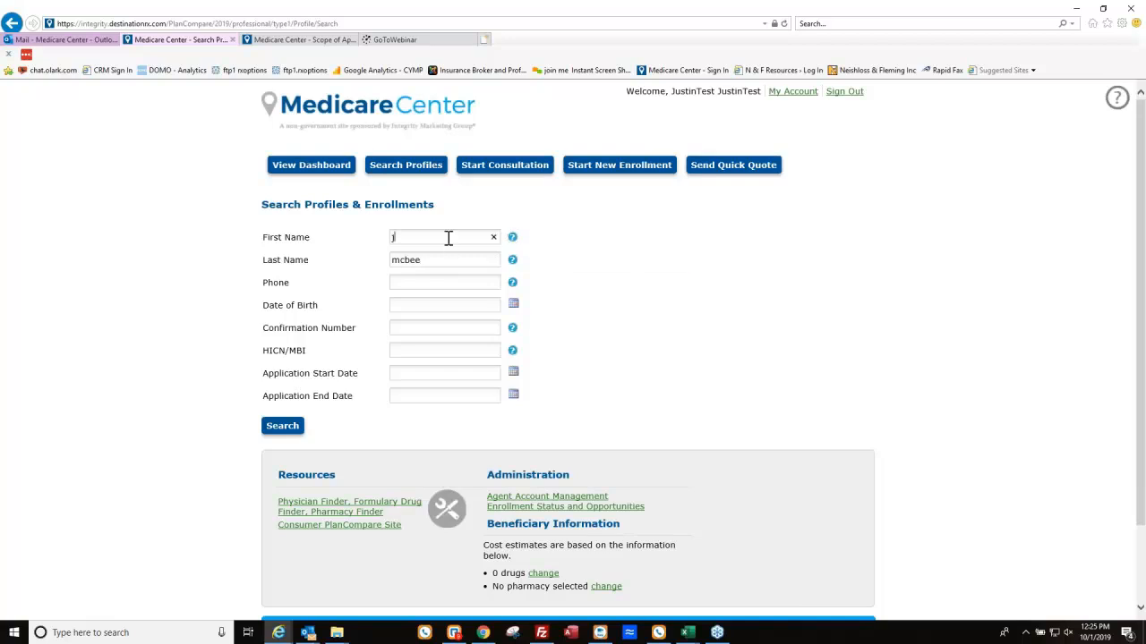
pyautogui.write('Jus')
pyautogui.click(282, 430)
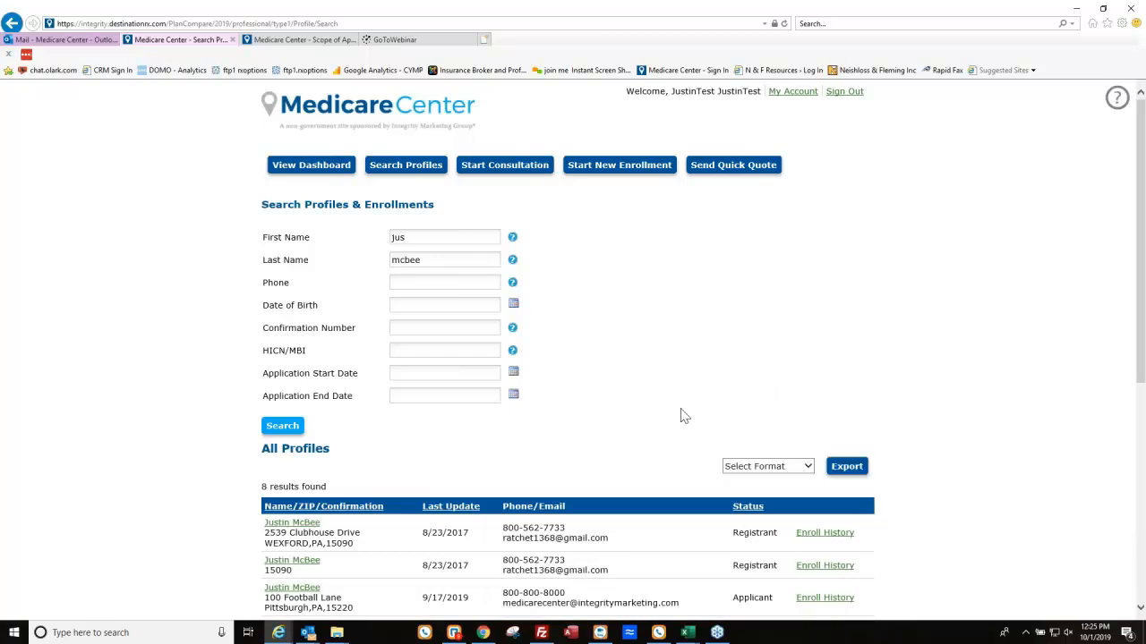
pyautogui.scroll(-2, 680, 414)
pyautogui.scroll(-2, 394, 524)
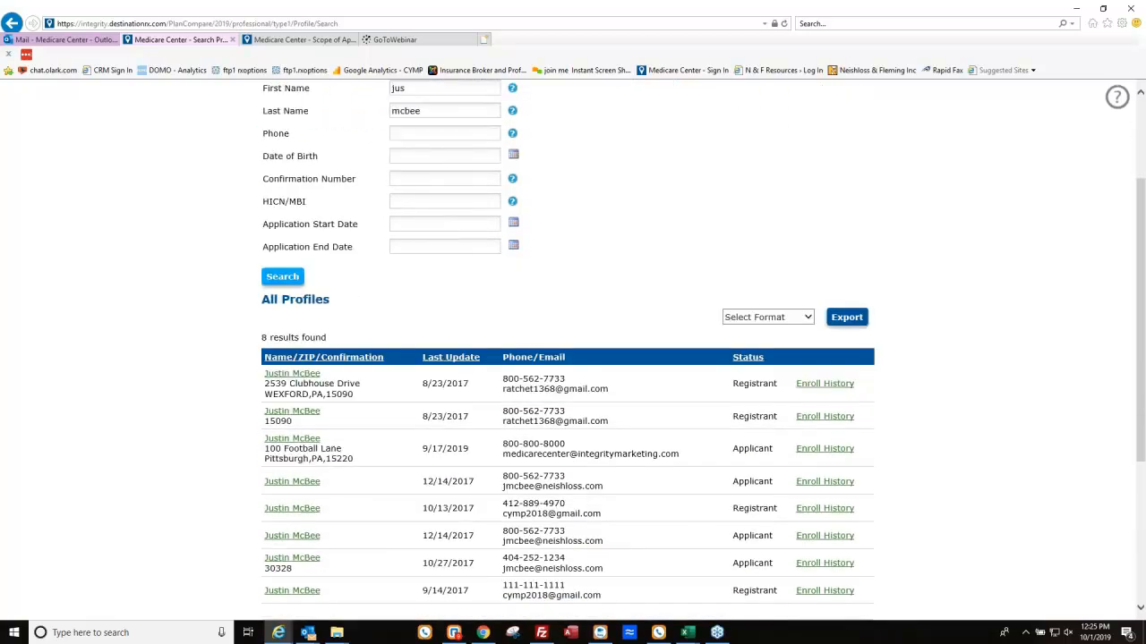
pyautogui.click(297, 427)
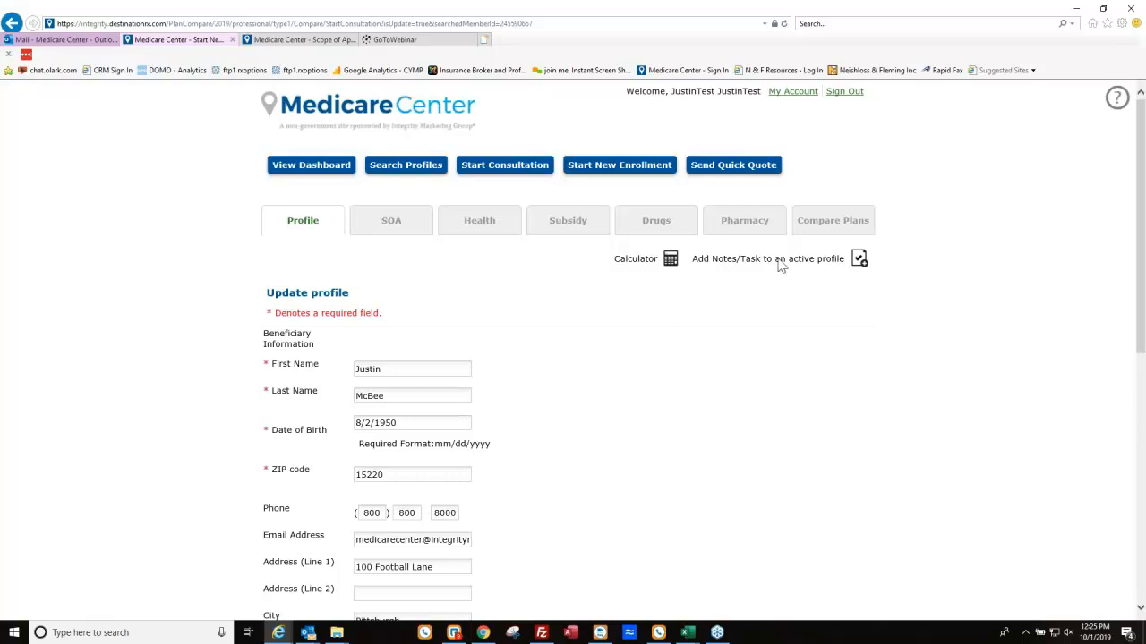
# From Compare Plans, enroll in Advantra Silver (PPO) H5522-018 and proceed to the carrier's form.
pyautogui.click(835, 220)
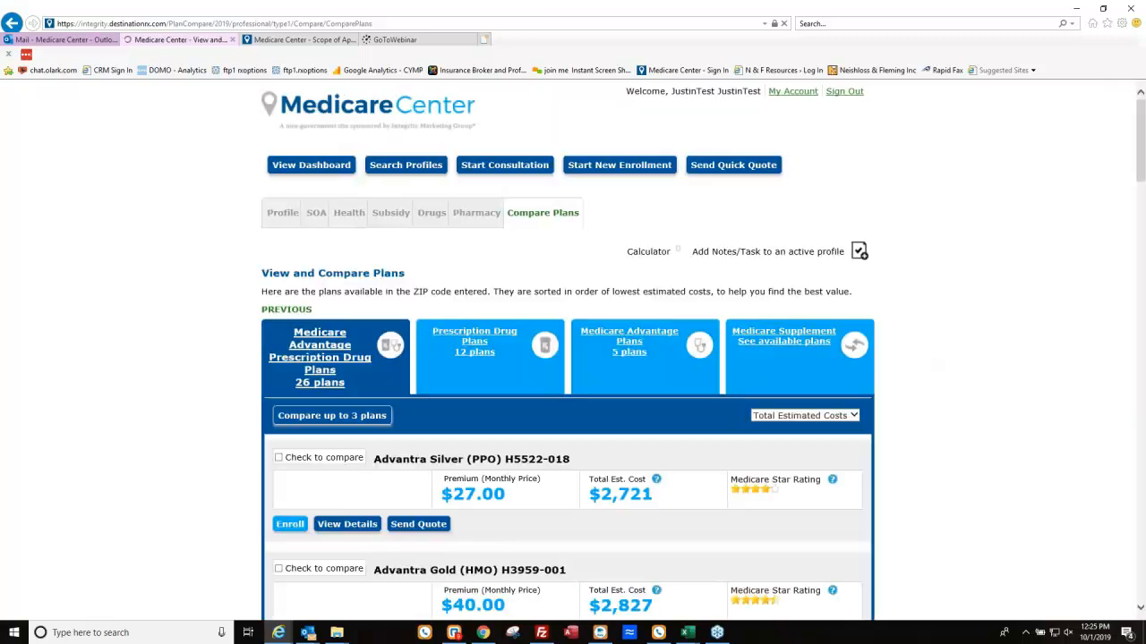
pyautogui.scroll(-1, 458, 458)
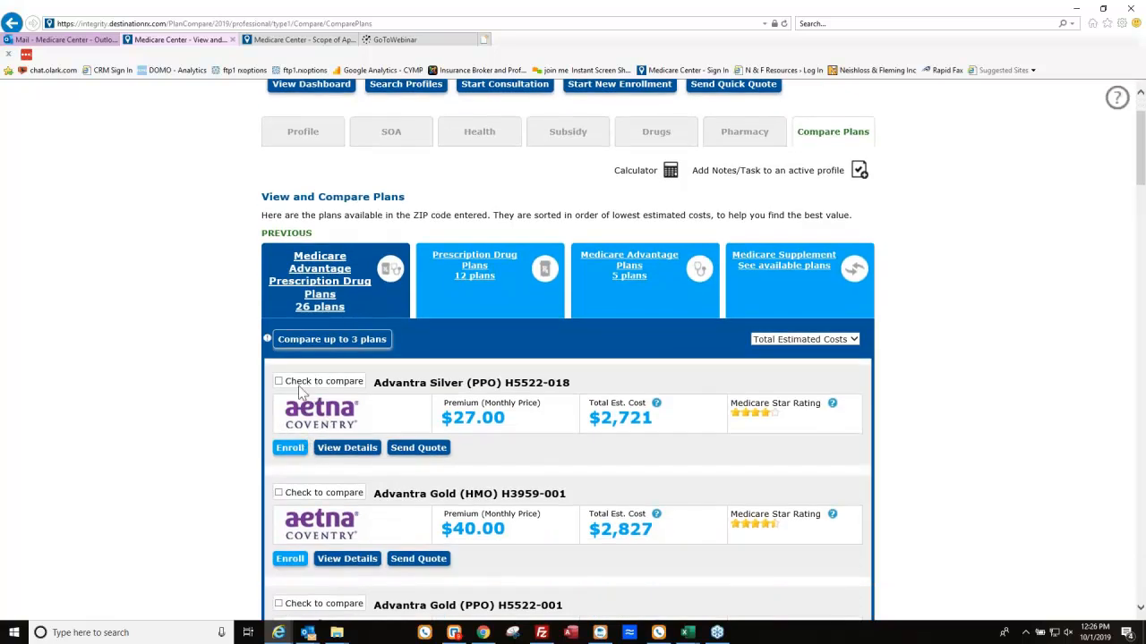
pyautogui.click(289, 450)
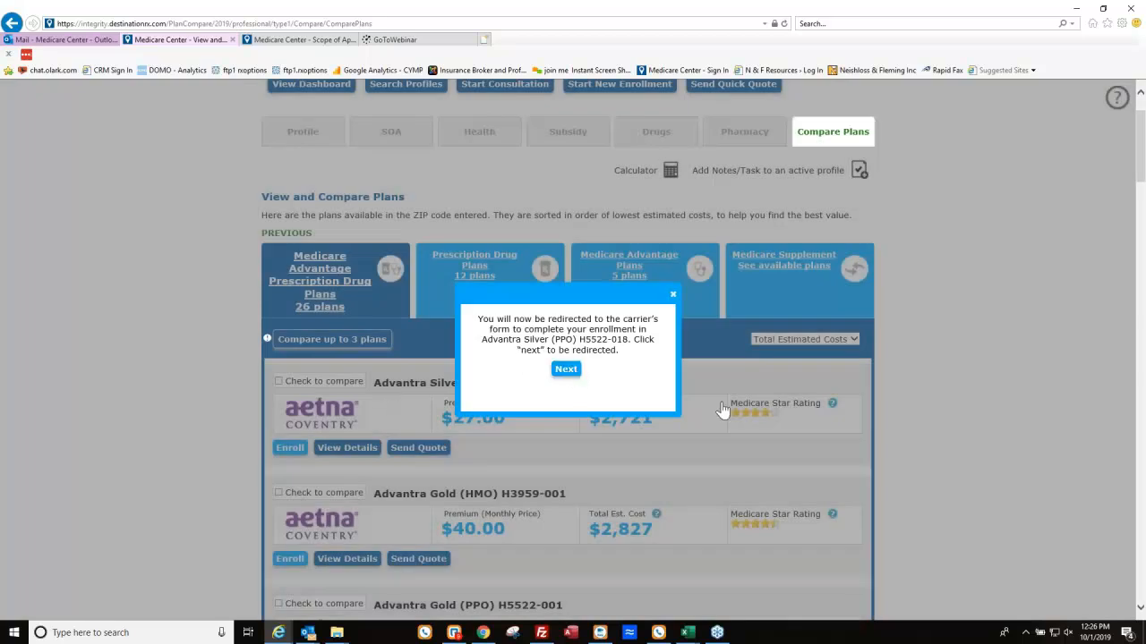
pyautogui.click(566, 368)
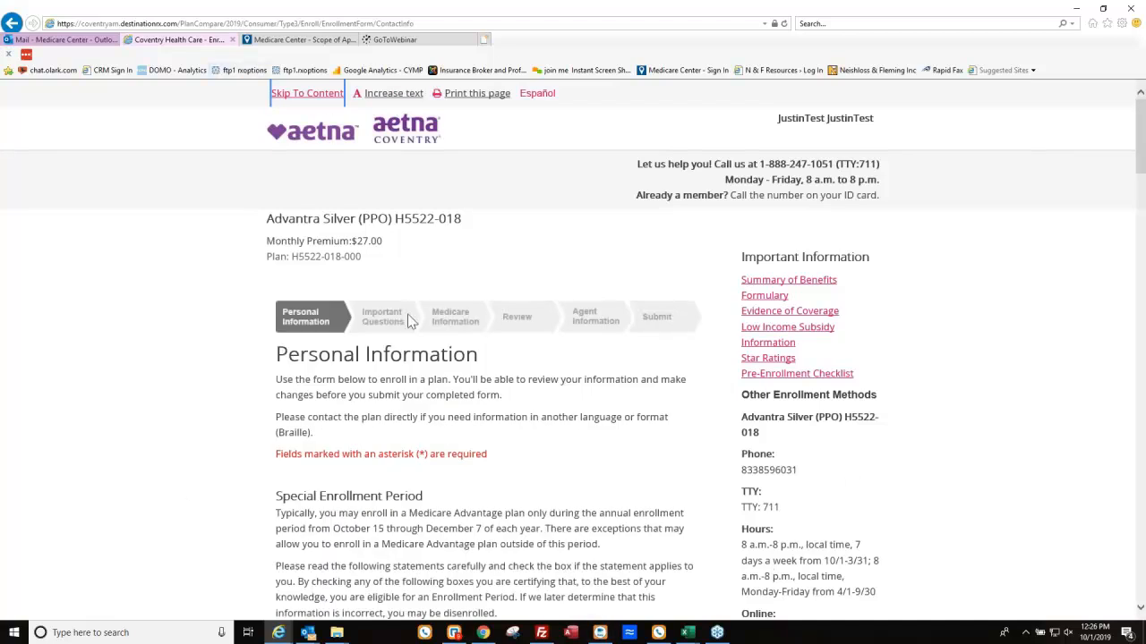
# Mark the applicant as new to Medicare and confirm the gender as male.
pyautogui.scroll(-5, 468, 251)
pyautogui.scroll(-2, 377, 180)
pyautogui.scroll(1, 377, 181)
pyautogui.scroll(-4, 289, 320)
pyautogui.click(280, 443)
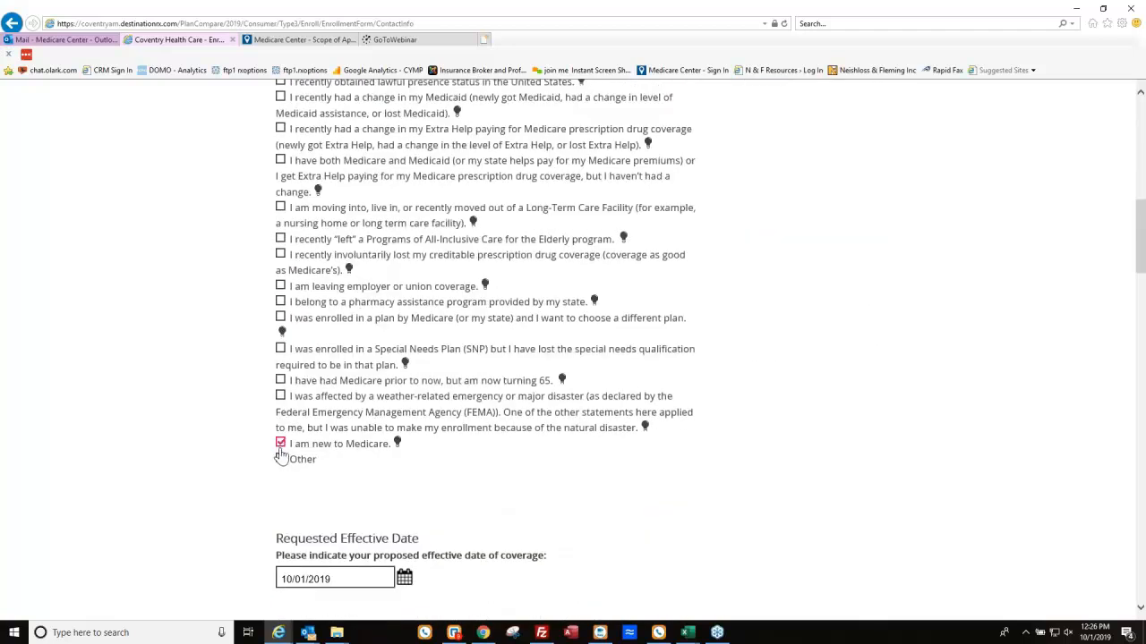
pyautogui.scroll(-4, 445, 412)
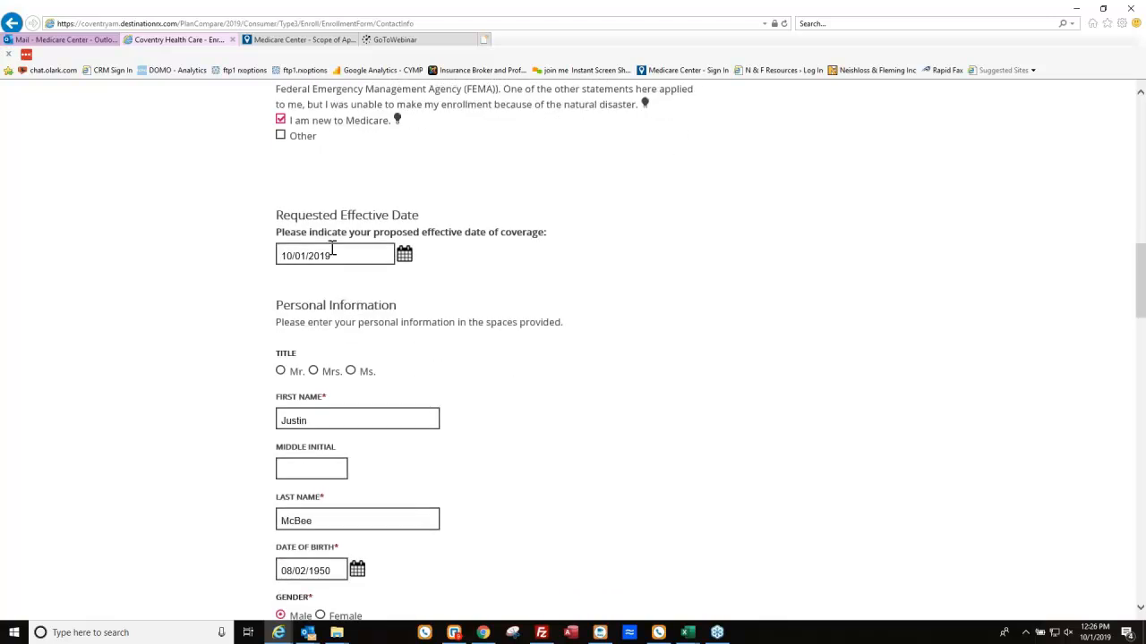
pyautogui.scroll(-1, 370, 387)
pyautogui.scroll(-2, 316, 358)
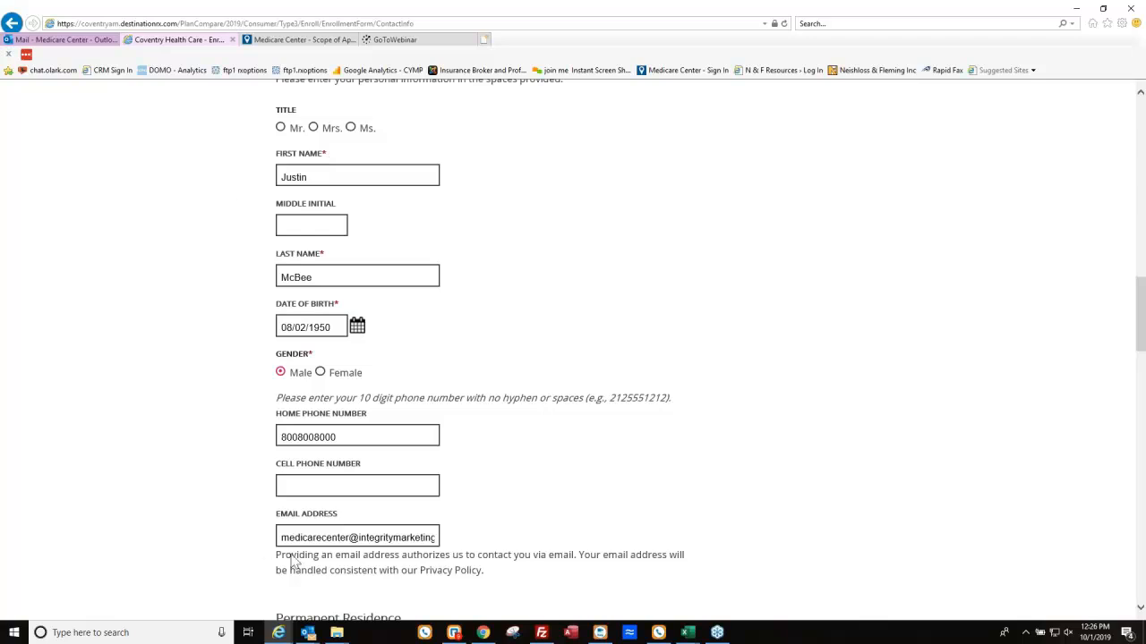
pyautogui.click(281, 372)
# Replace the primary care physician's name and enter Primary Care ID 12345.
pyautogui.scroll(-5, 394, 356)
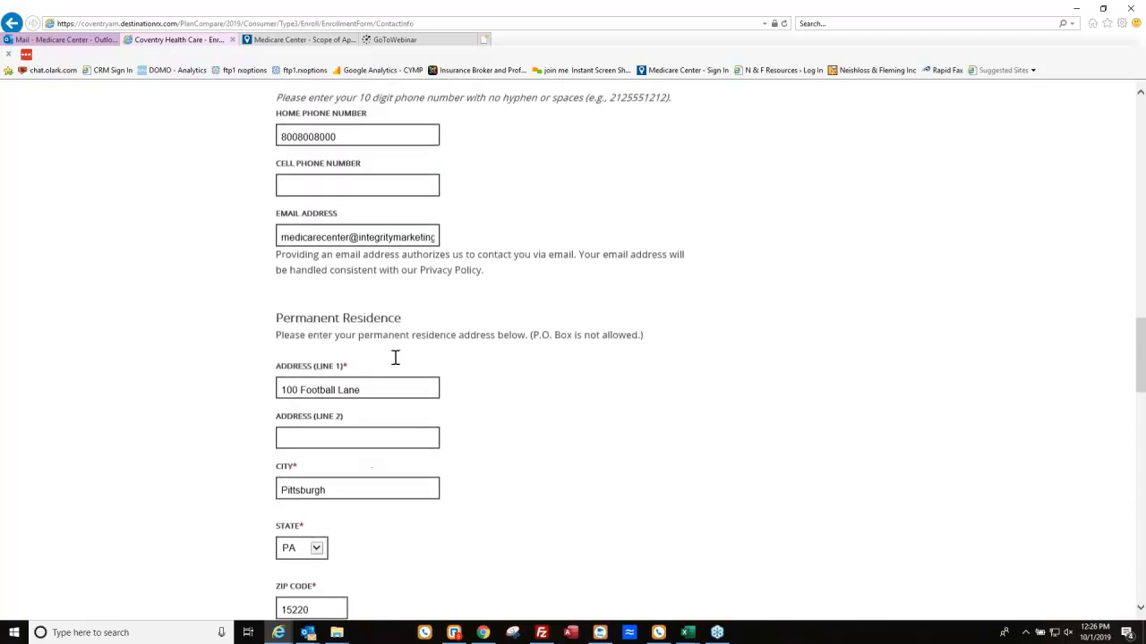
pyautogui.scroll(-3, 325, 179)
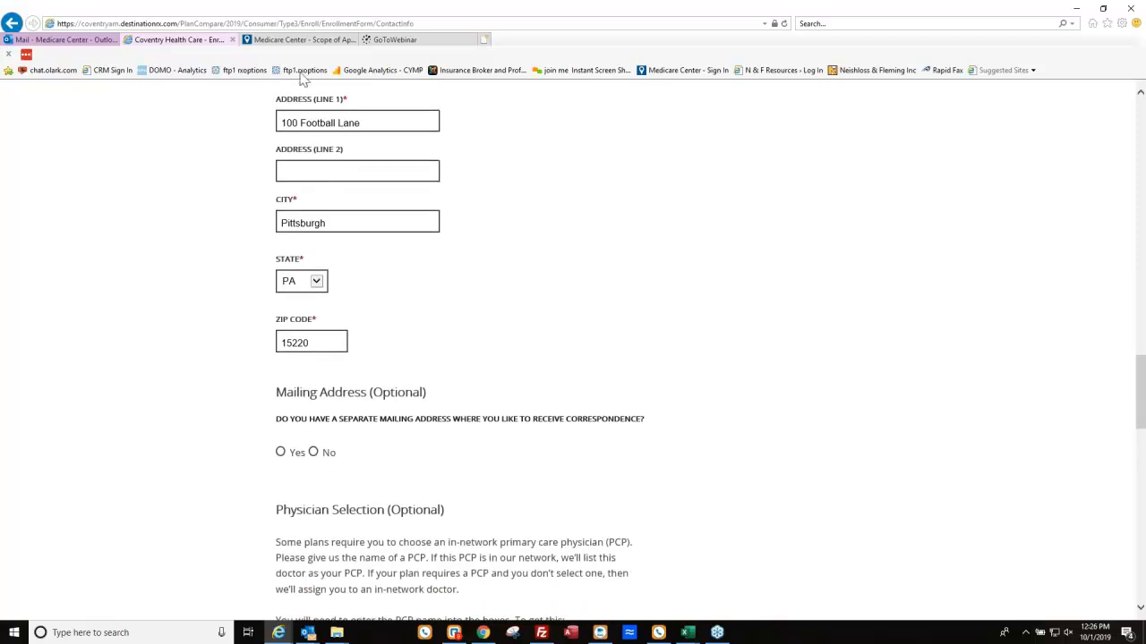
pyautogui.scroll(-3, 445, 278)
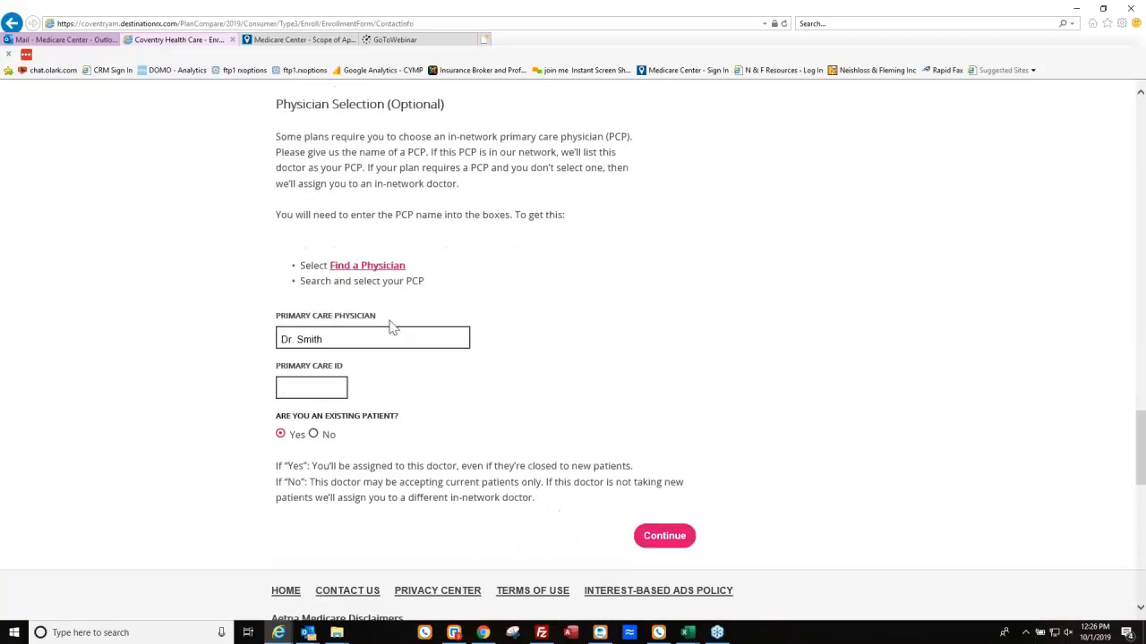
pyautogui.moveTo(385, 338); pyautogui.dragTo(270, 341)
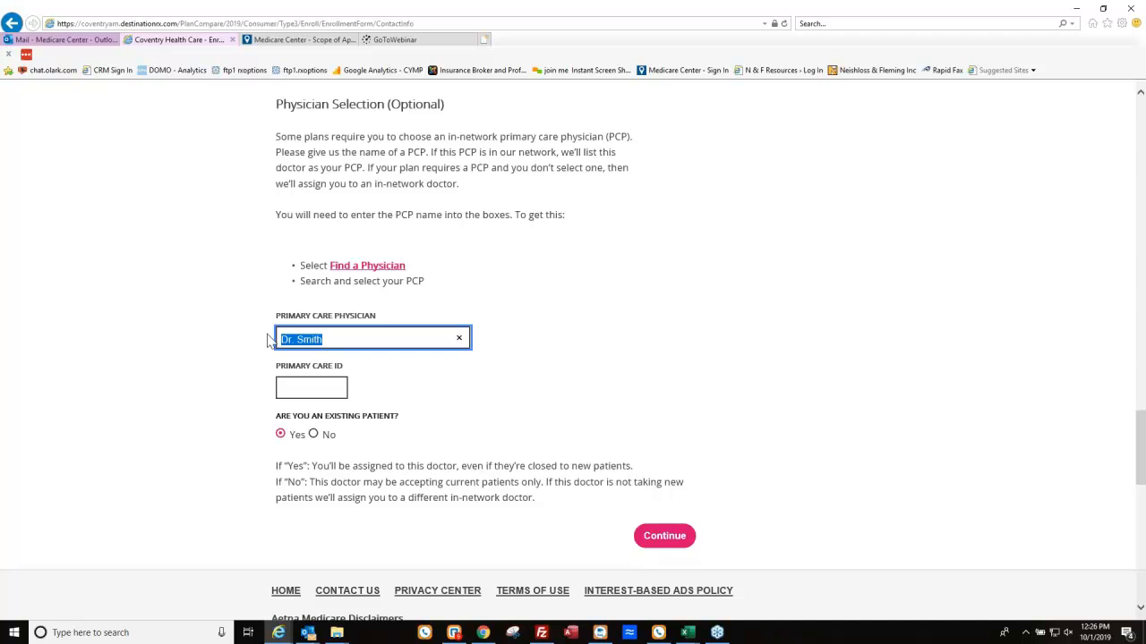
pyautogui.write('Dr. Joe')
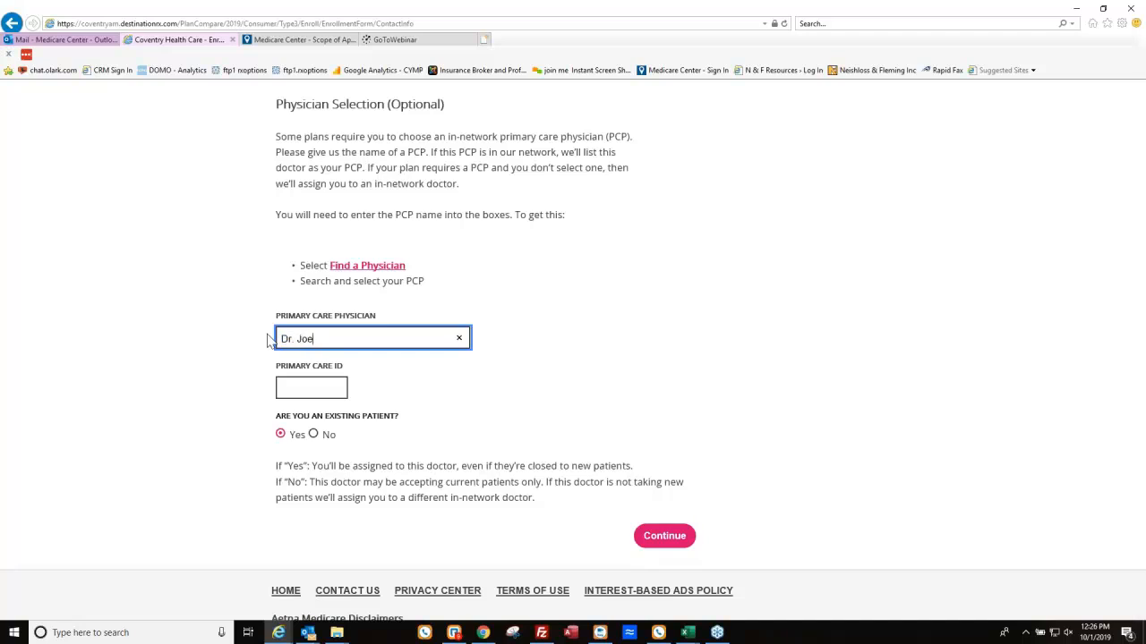
pyautogui.press('Tab')
pyautogui.write('12345')
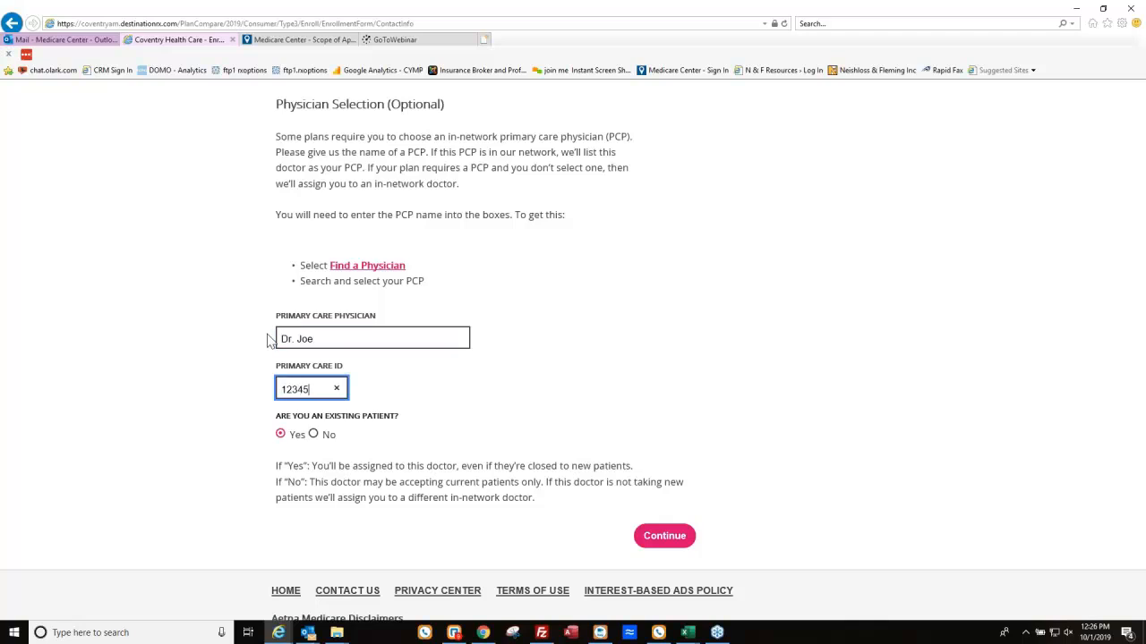
pyautogui.press('Tab')
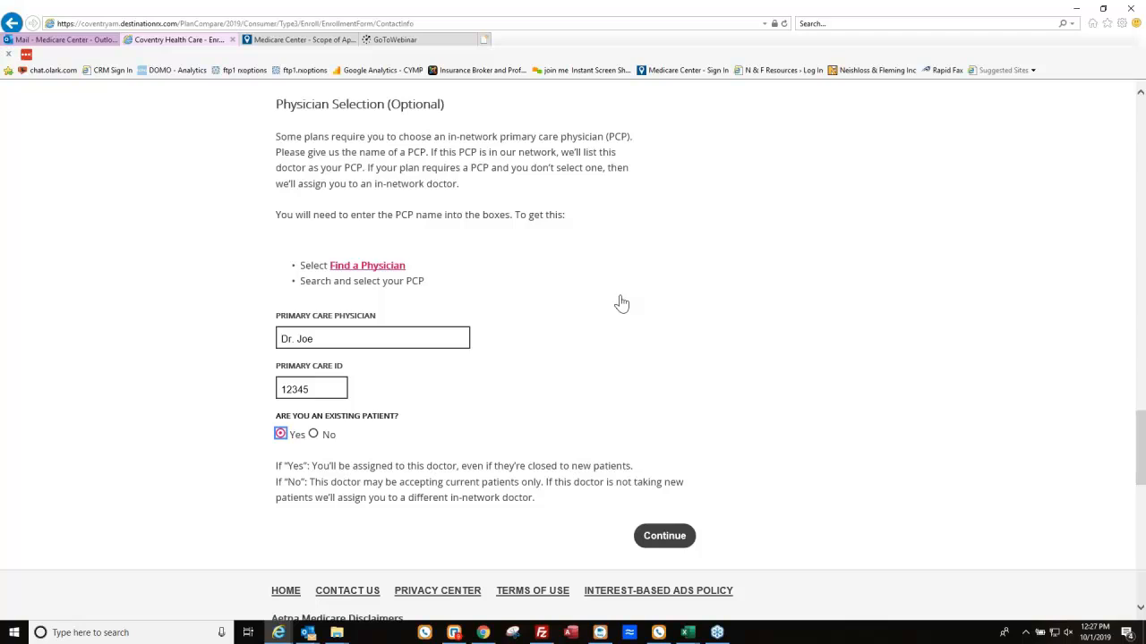
# Set the effective date to 11/01/2019 and submit the personal information page.
pyautogui.scroll(1, 372, 219)
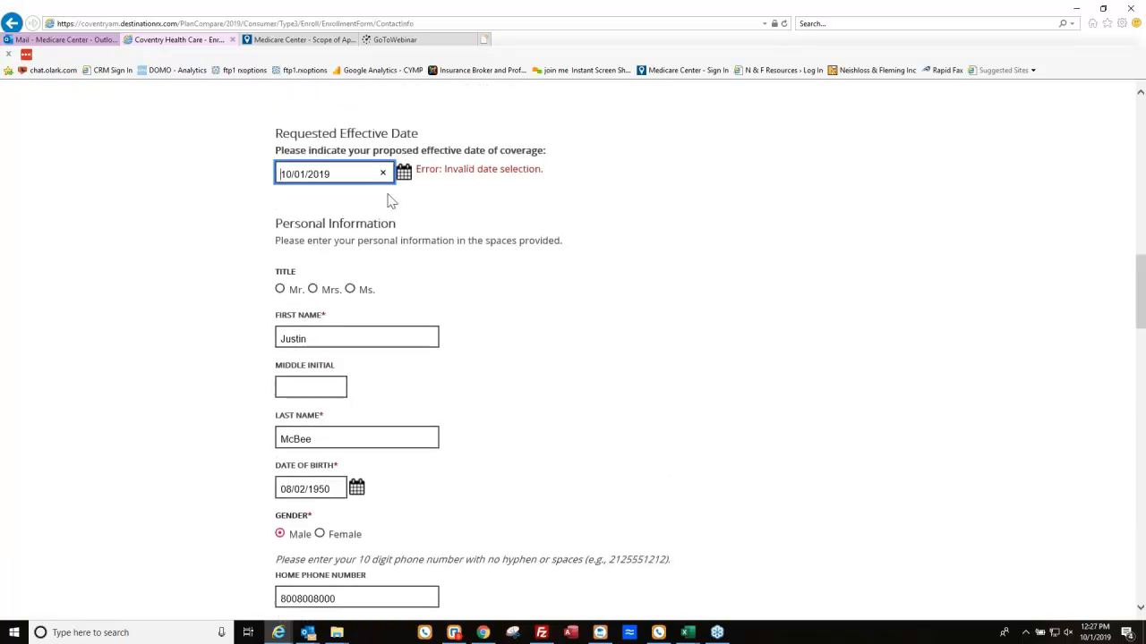
pyautogui.click(404, 172)
pyautogui.click(398, 297)
pyautogui.scroll(-3, 494, 504)
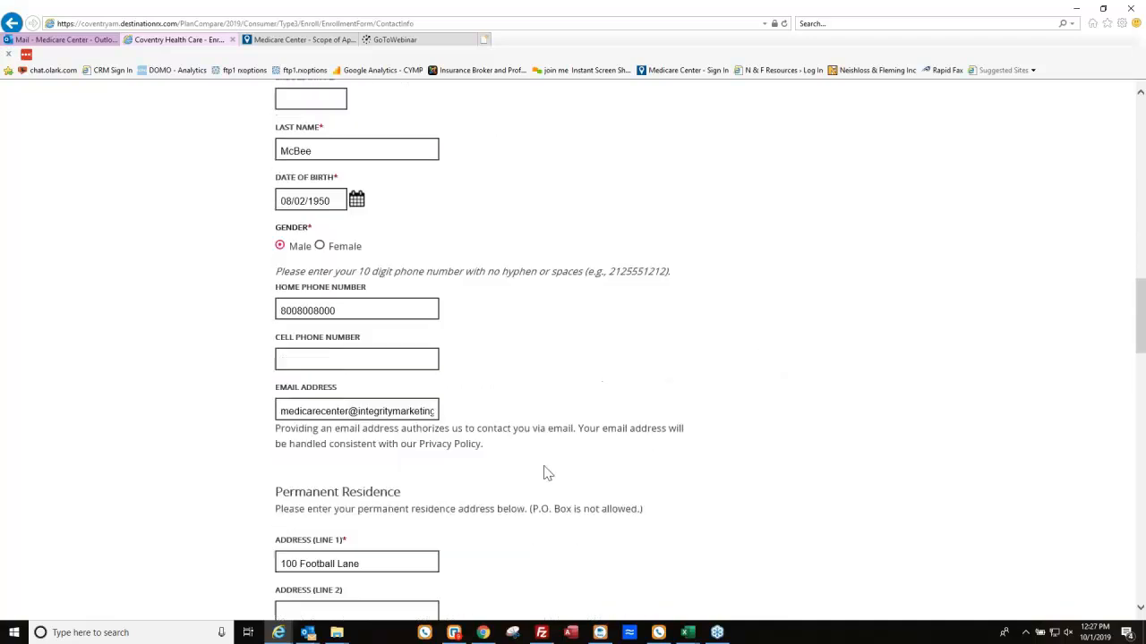
pyautogui.scroll(-10, 550, 474)
pyautogui.scroll(-4, 572, 467)
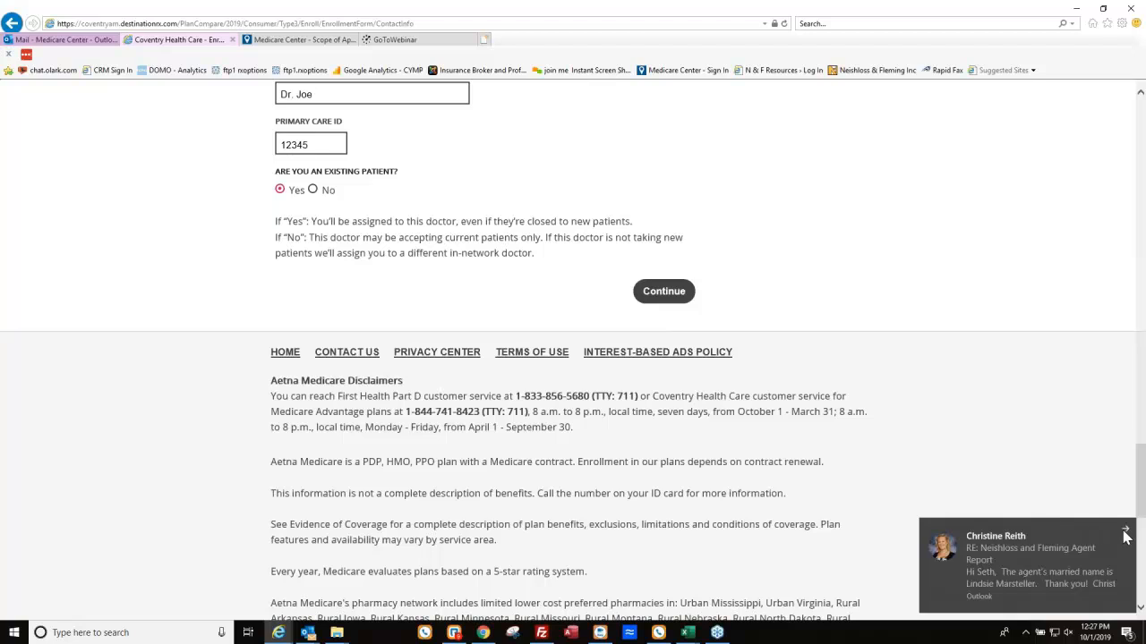
pyautogui.click(1125, 531)
pyautogui.click(663, 291)
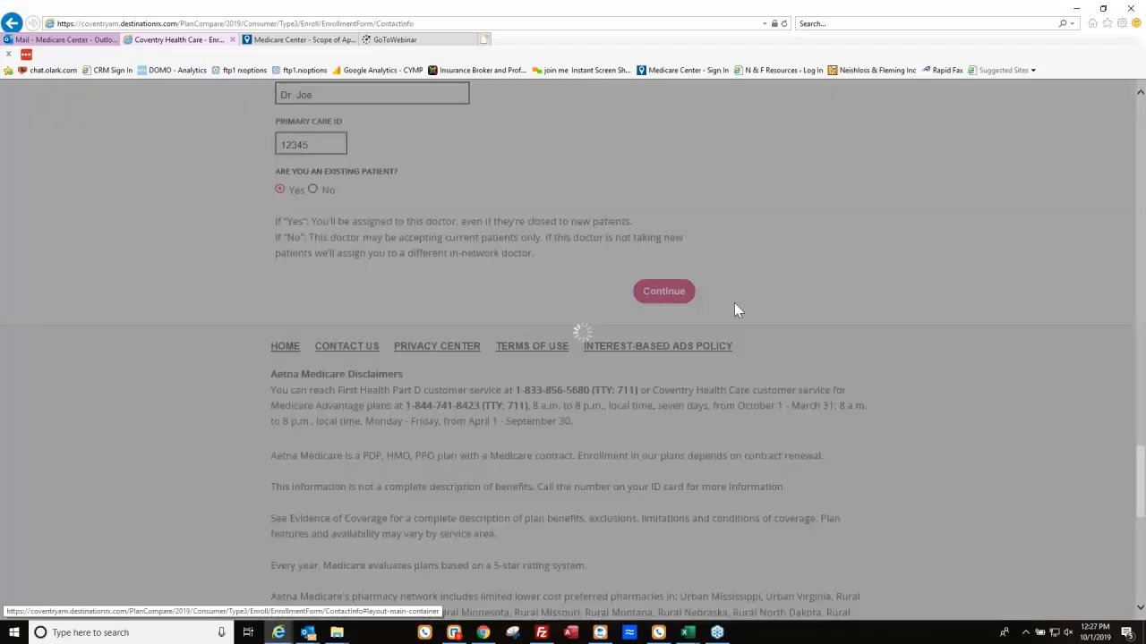
# Answer No to long-term care, state Medicaid and employment questions, keep English, and continue.
pyautogui.scroll(-3, 355, 376)
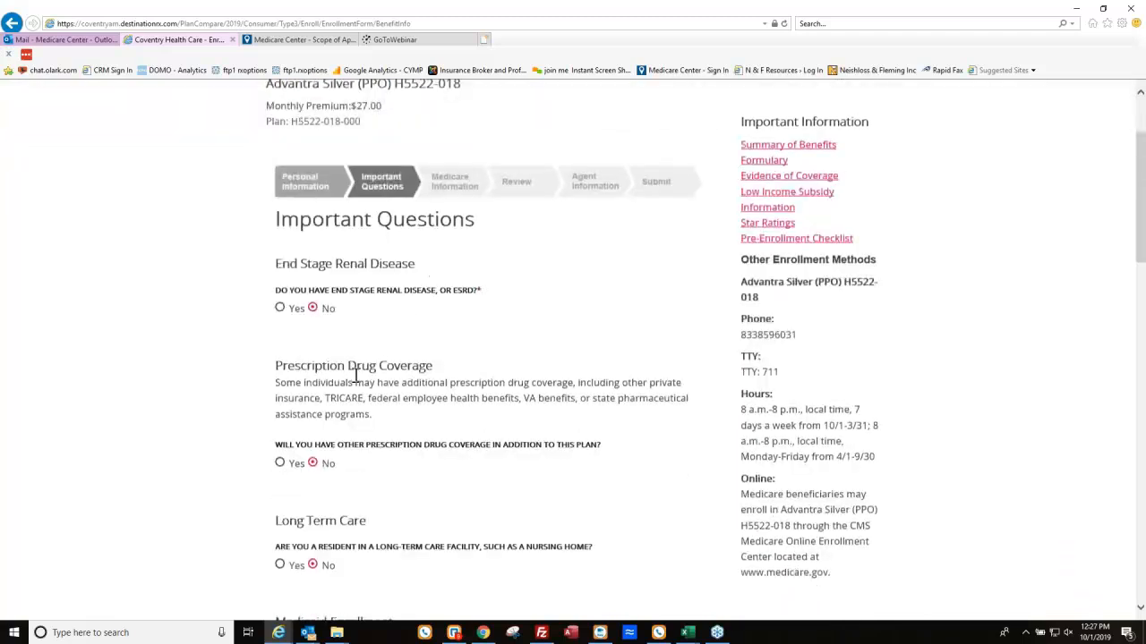
pyautogui.scroll(-1, 376, 289)
pyautogui.scroll(-1, 397, 320)
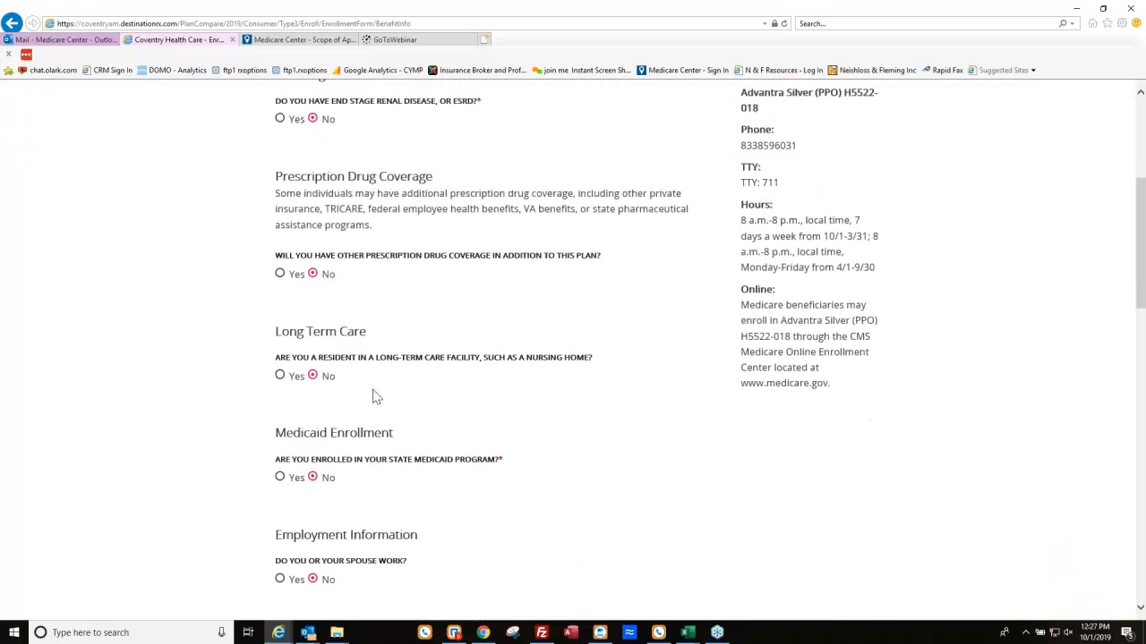
pyautogui.scroll(-1, 375, 398)
pyautogui.click(312, 295)
pyautogui.click(315, 399)
pyautogui.click(312, 498)
pyautogui.scroll(-2, 454, 411)
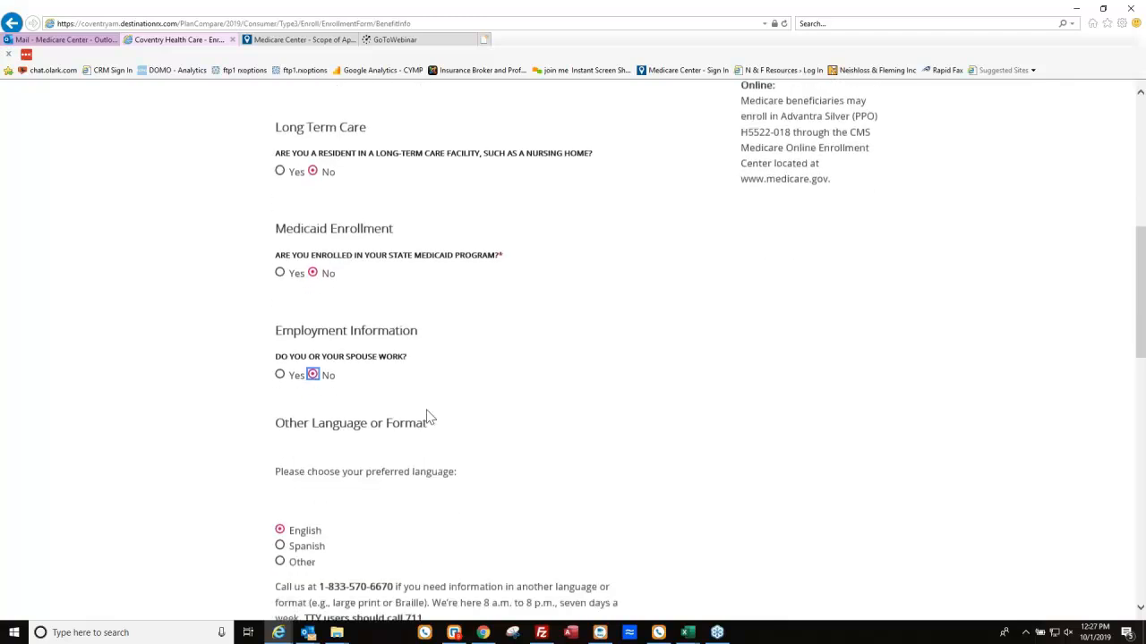
pyautogui.click(281, 490)
pyautogui.scroll(-1, 600, 452)
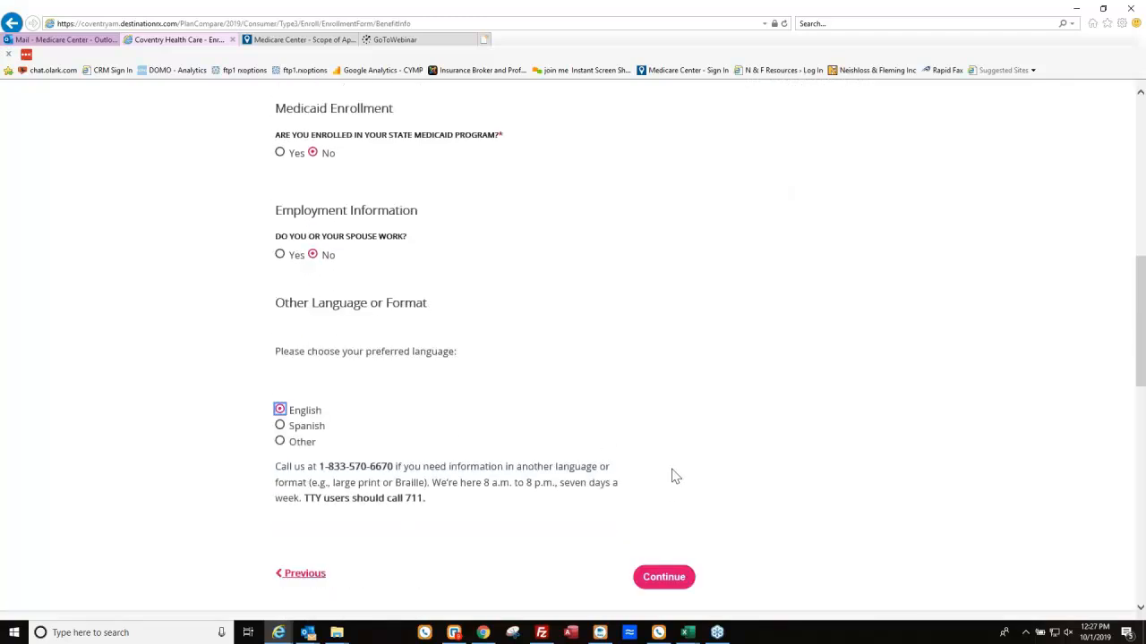
pyautogui.scroll(-1, 675, 476)
pyautogui.click(663, 498)
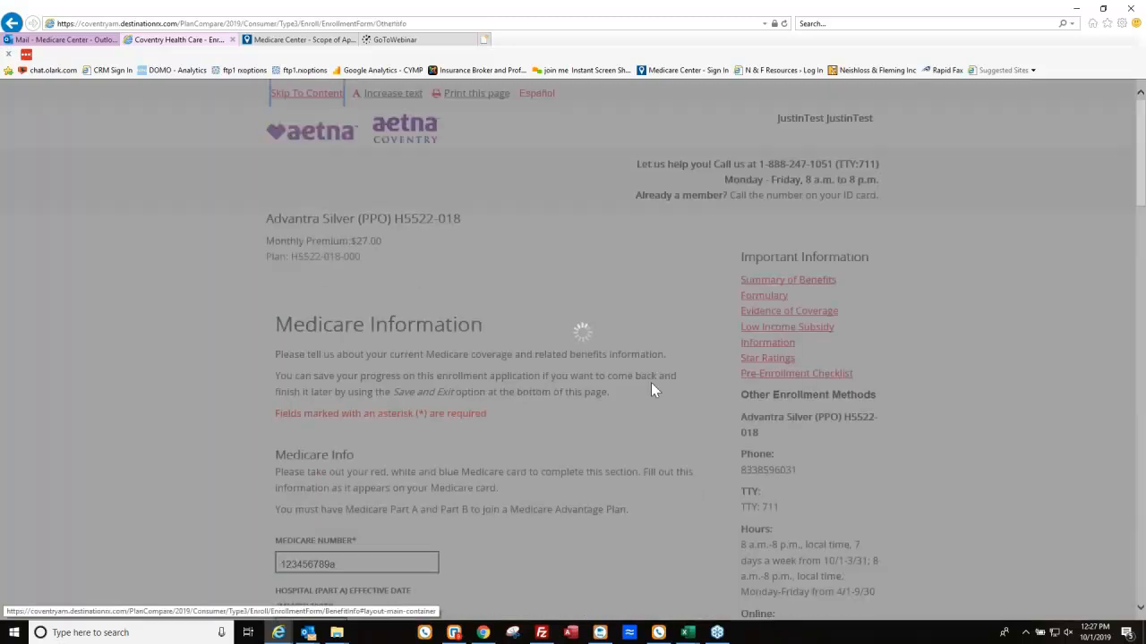
# Accept the Medicare number, 10/01/2019 Part A and B dates and coupon-book payment, then continue.
pyautogui.scroll(-2, 452, 490)
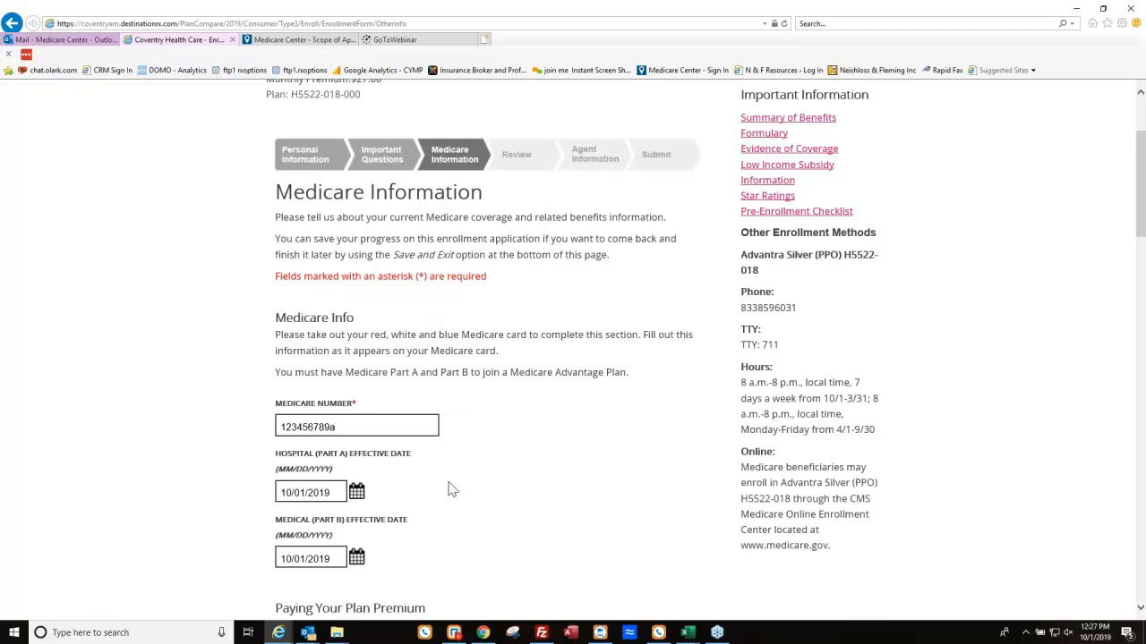
pyautogui.click(376, 427)
pyautogui.scroll(-2, 381, 430)
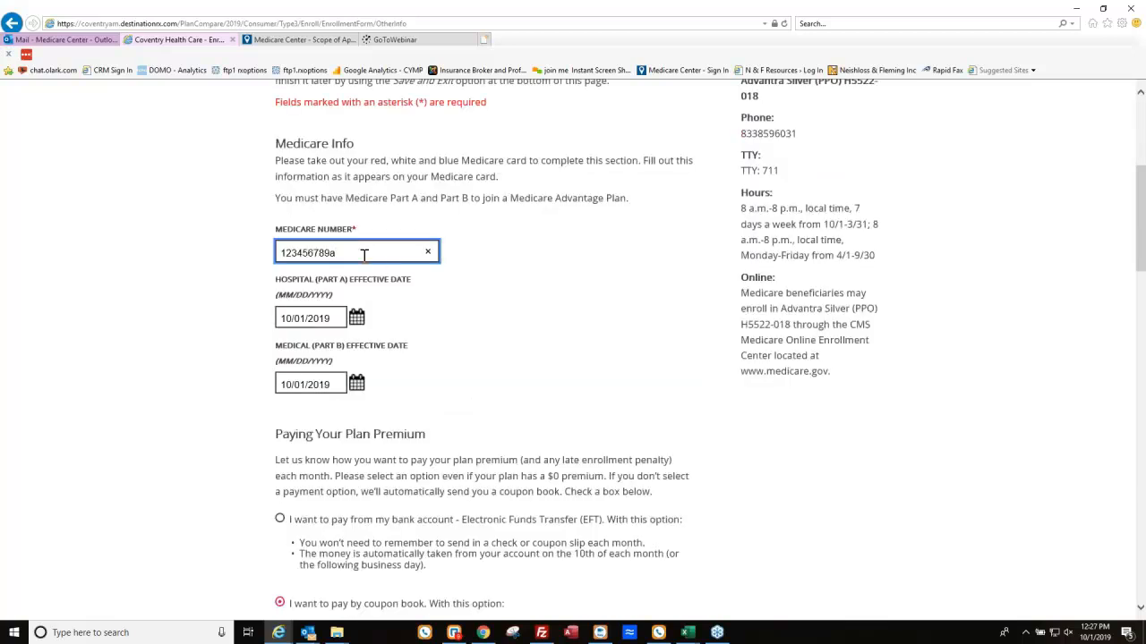
pyautogui.press('Tab')
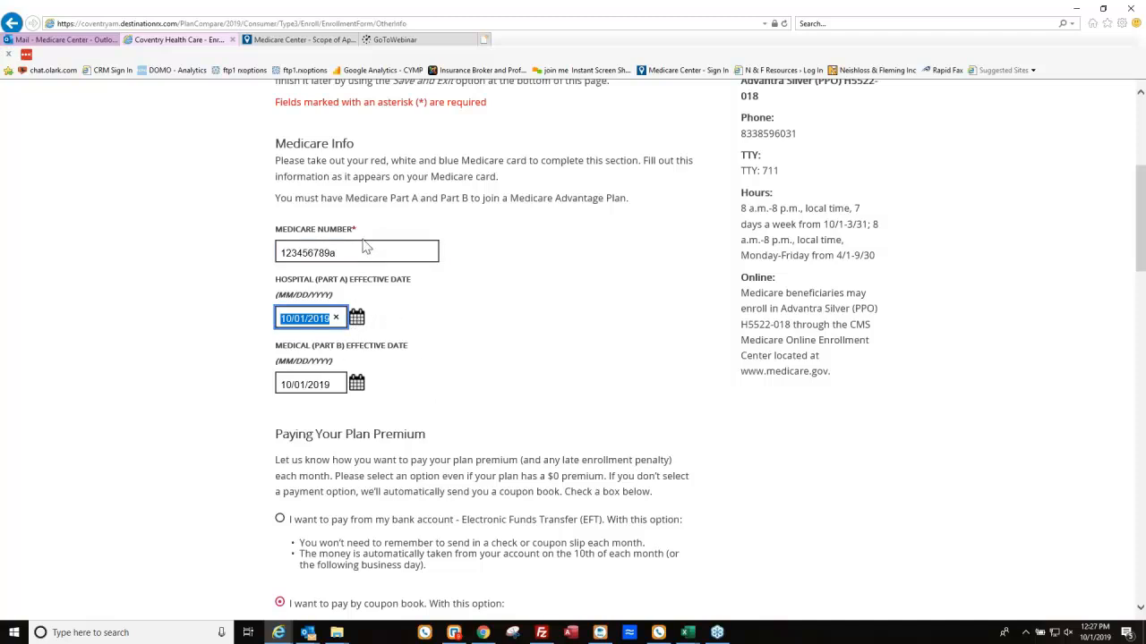
pyautogui.scroll(-1, 368, 248)
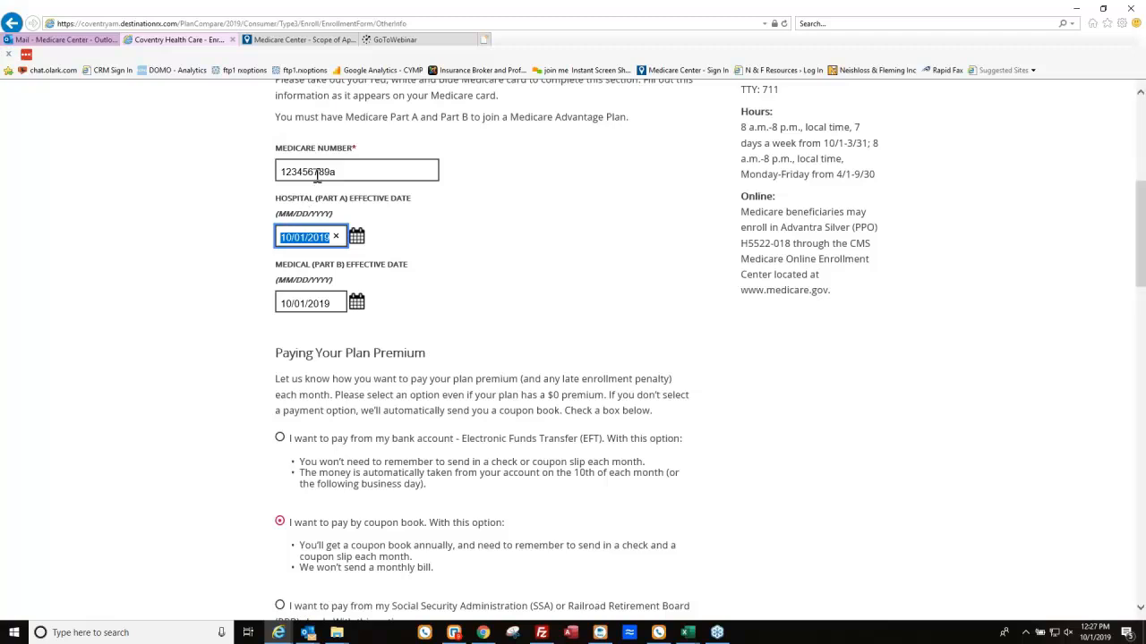
pyautogui.scroll(-2, 420, 296)
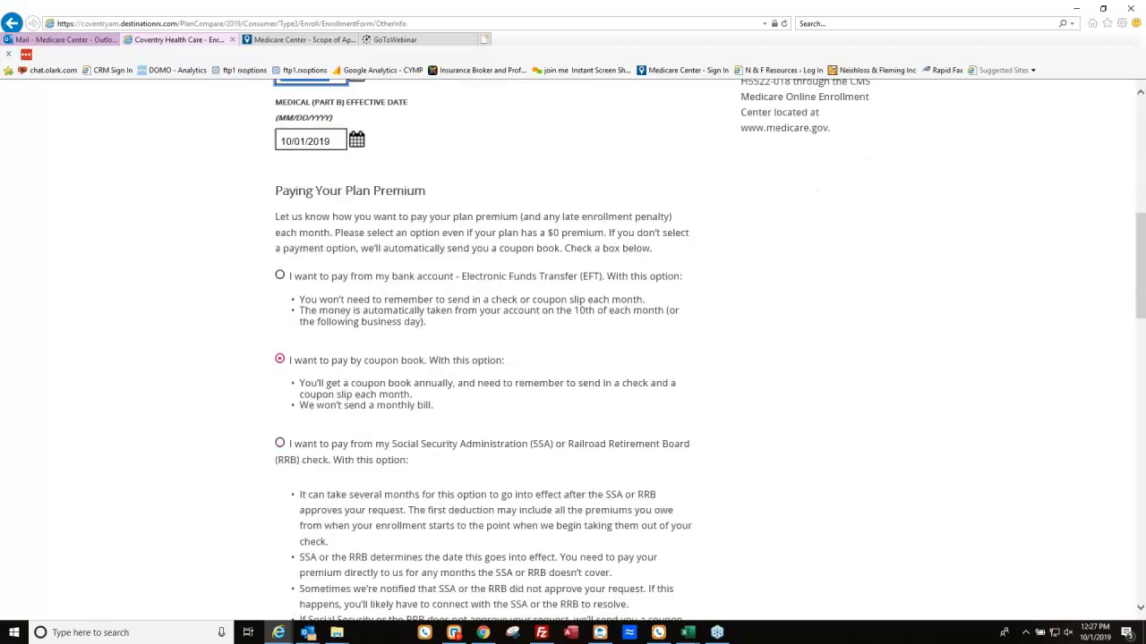
pyautogui.scroll(-1, 358, 335)
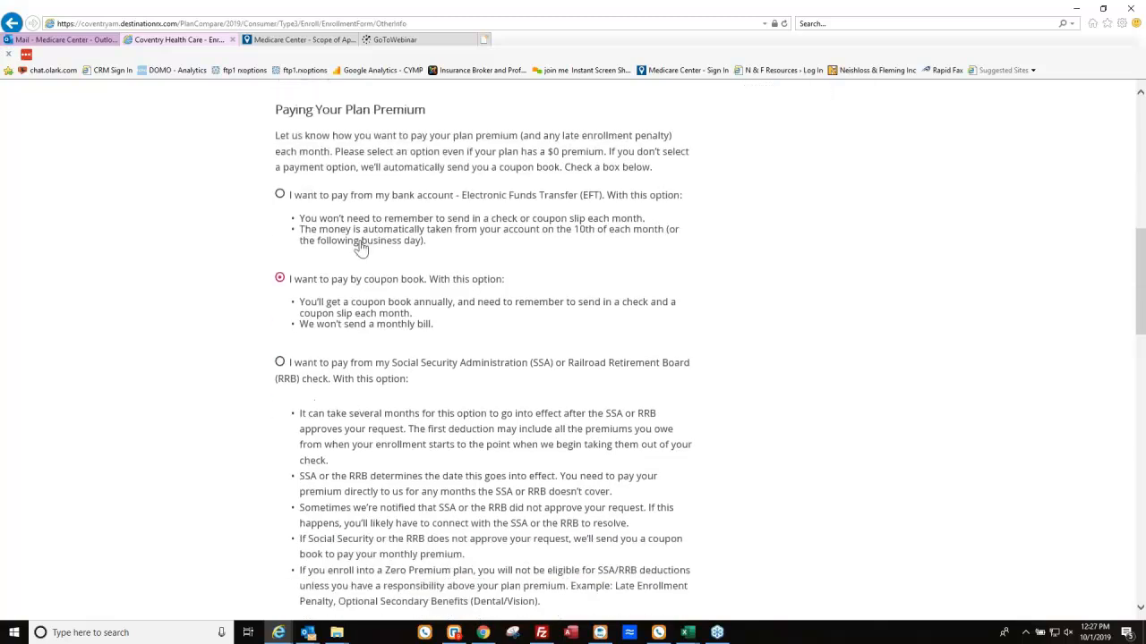
pyautogui.scroll(-3, 471, 348)
pyautogui.moveTo(541, 633)
pyautogui.scroll(-5, 611, 422)
pyautogui.click(660, 494)
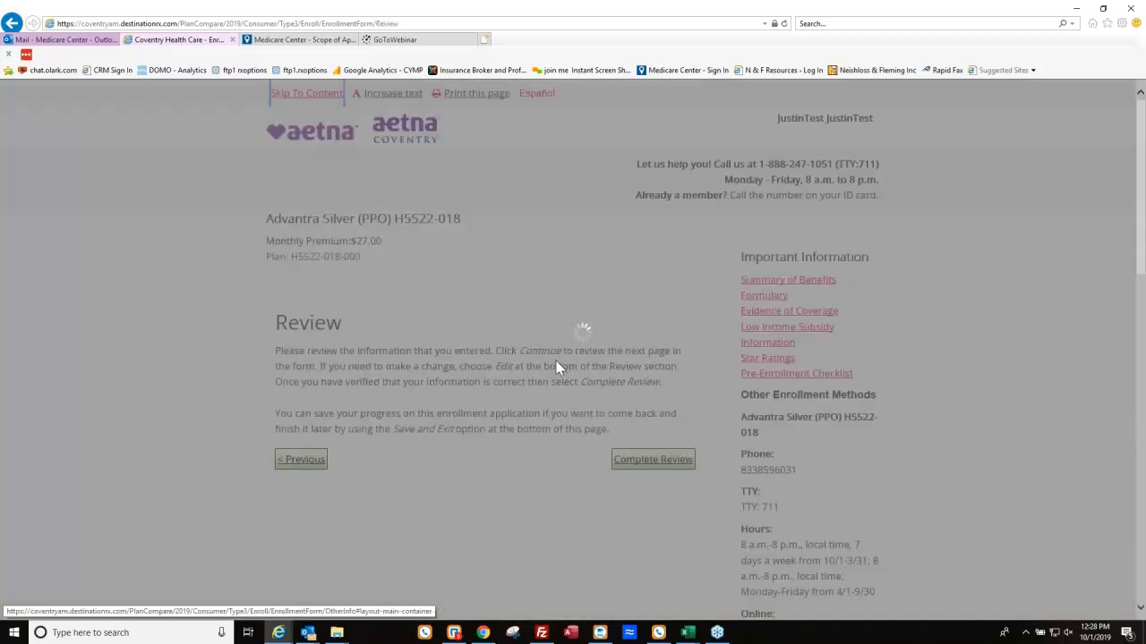
# Read through the entered application on the Review page, reloading it once, and mark the review complete.
pyautogui.scroll(-2, 562, 394)
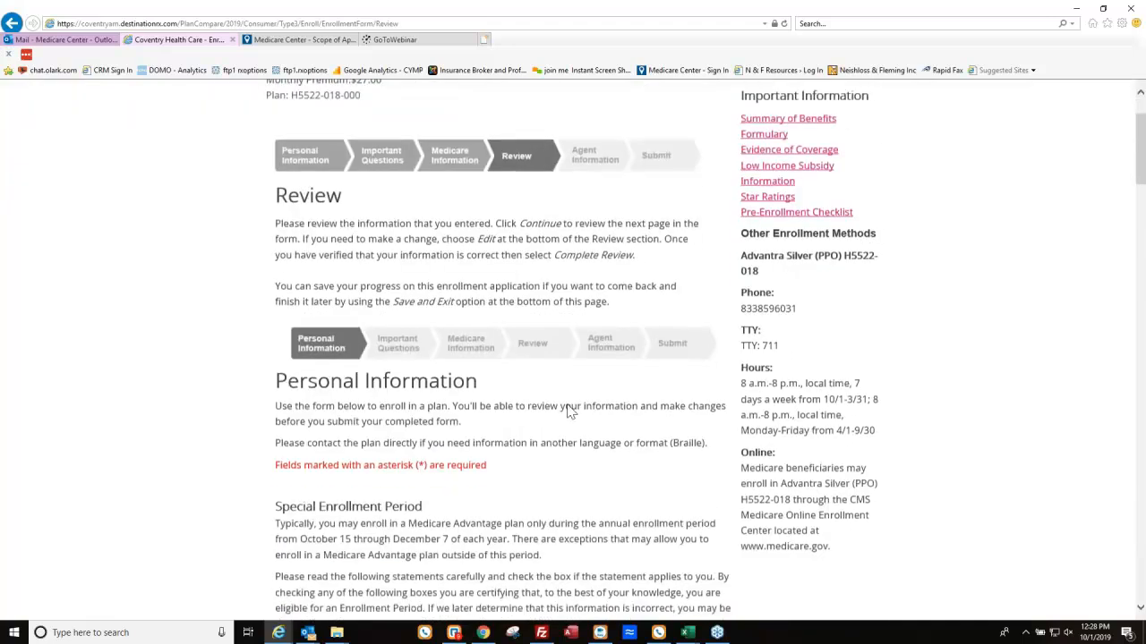
pyautogui.scroll(-1, 569, 410)
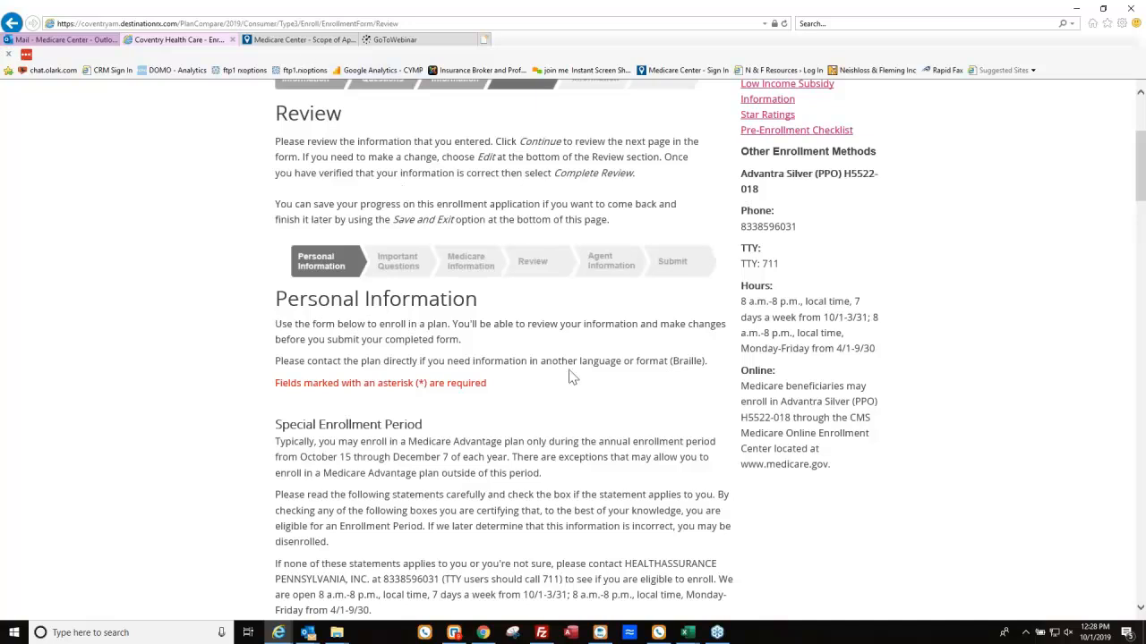
pyautogui.scroll(-5, 571, 376)
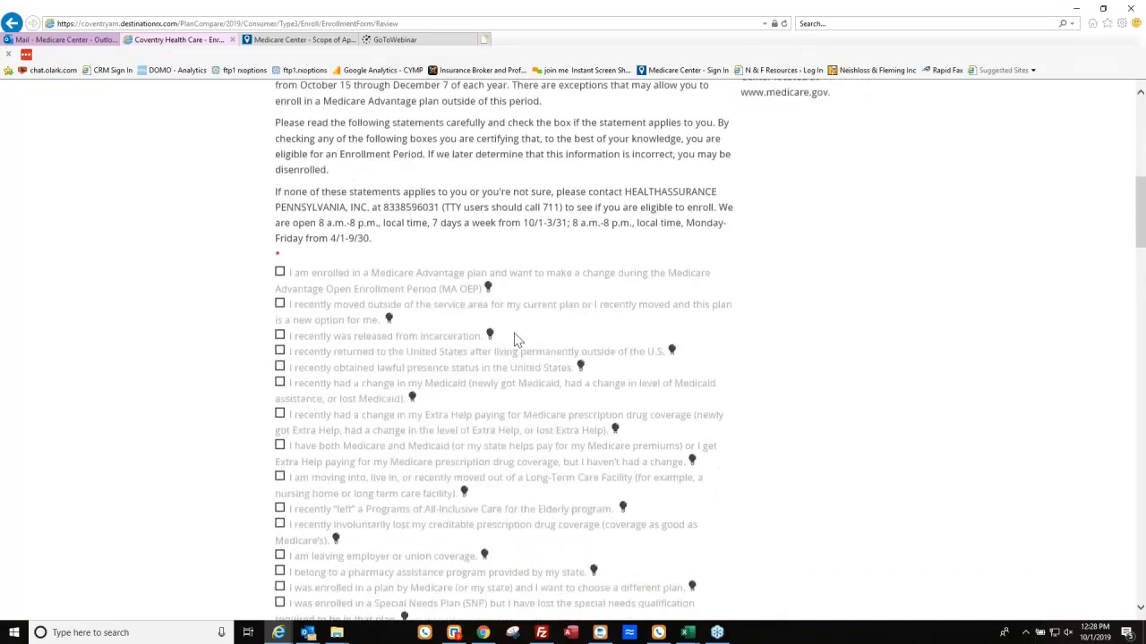
pyautogui.scroll(-6, 514, 340)
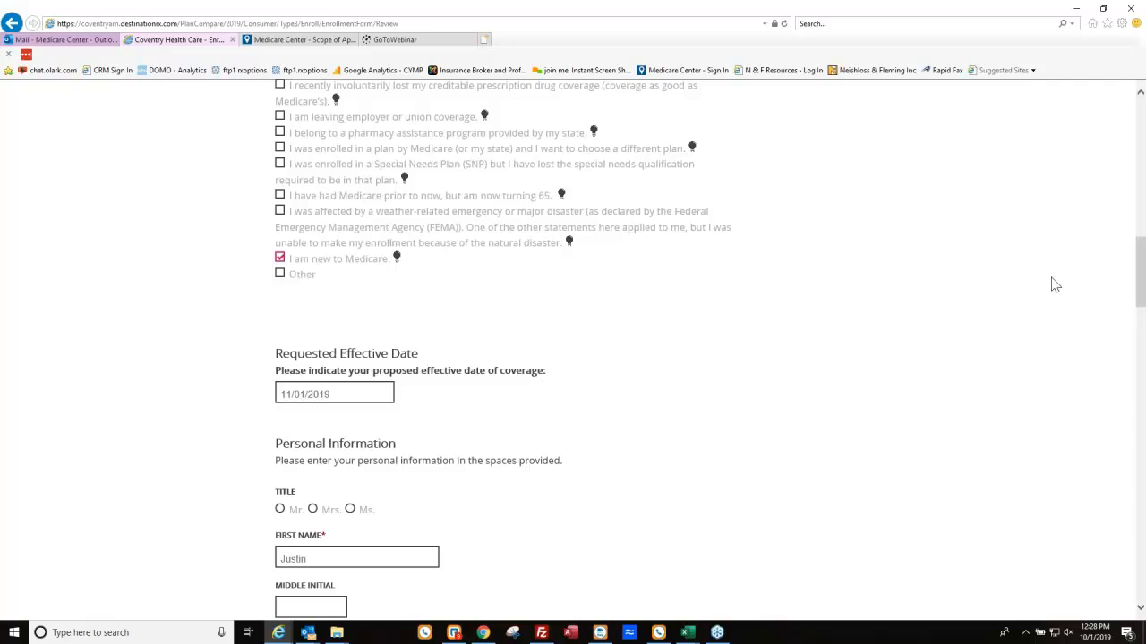
pyautogui.scroll(-9, 935, 293)
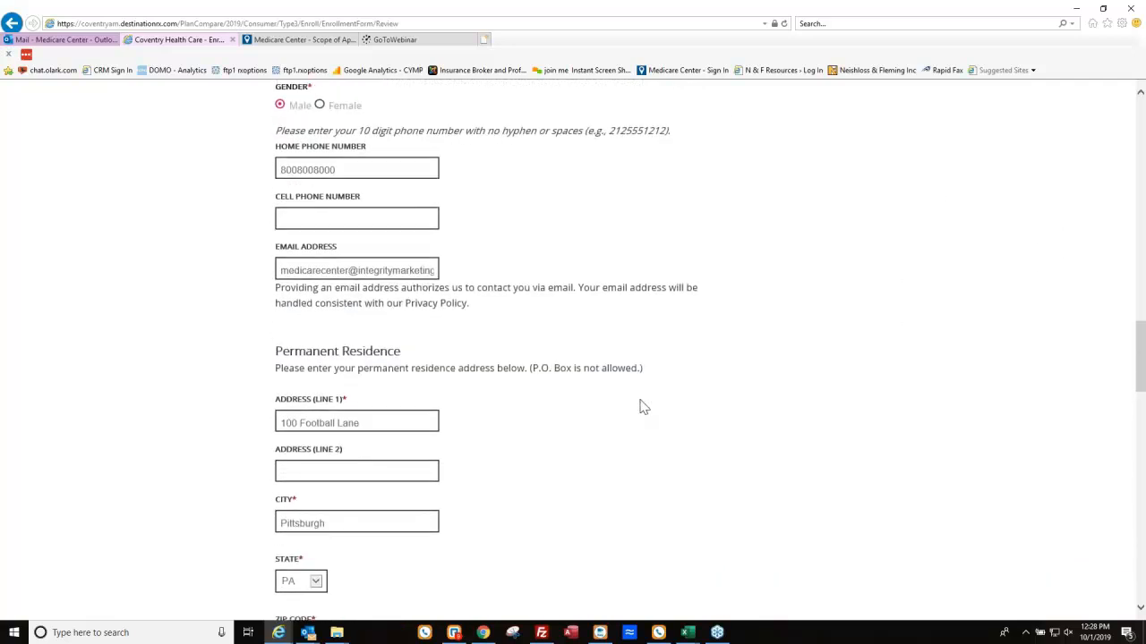
pyautogui.moveTo(1140, 365); pyautogui.dragTo(1132, 574)
pyautogui.click(785, 25)
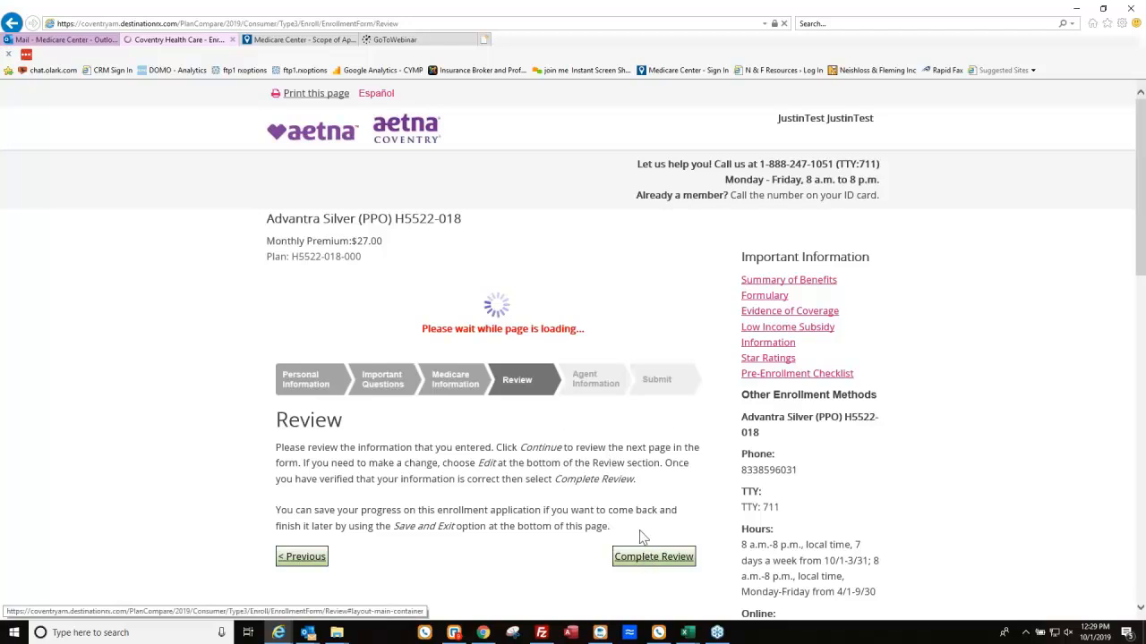
pyautogui.scroll(-10, 639, 466)
pyautogui.scroll(-8, 641, 457)
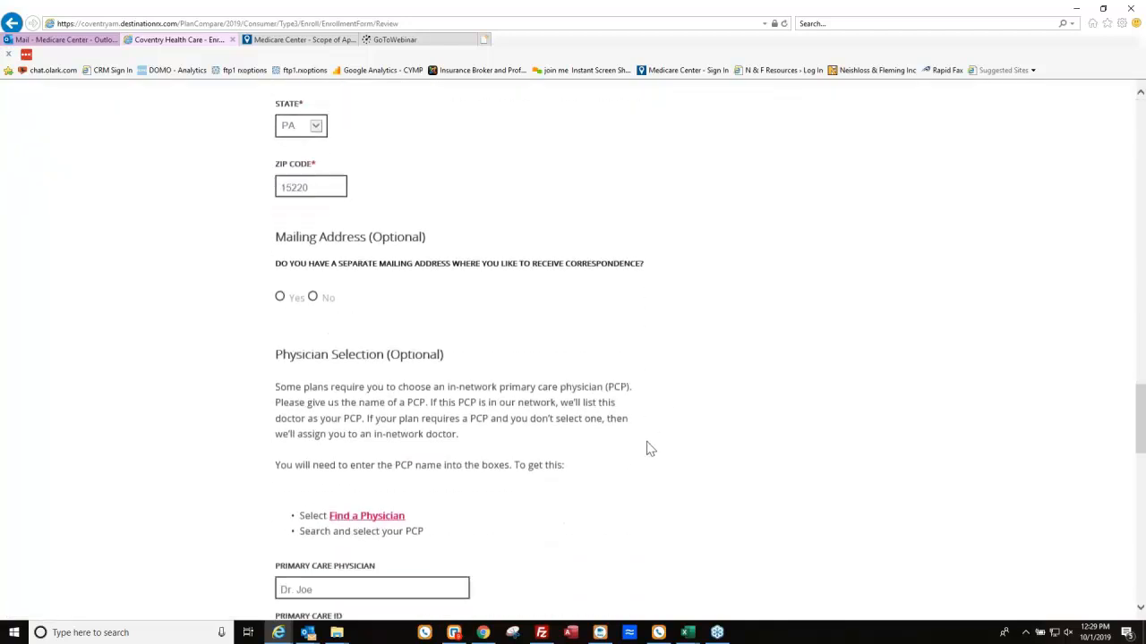
pyautogui.scroll(-5, 648, 438)
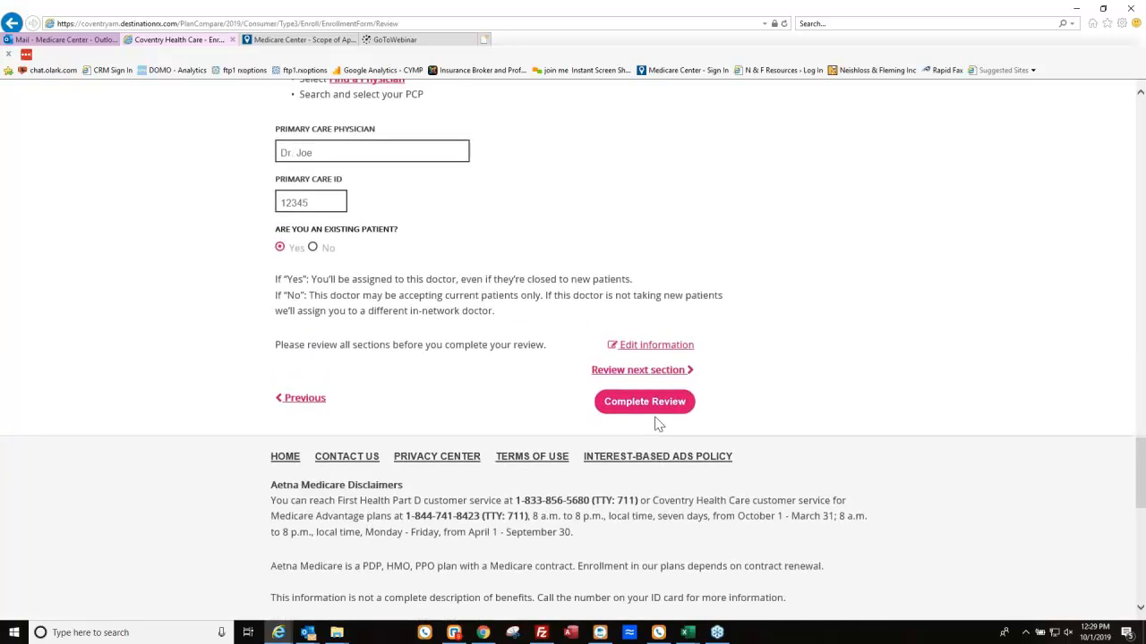
pyautogui.click(656, 406)
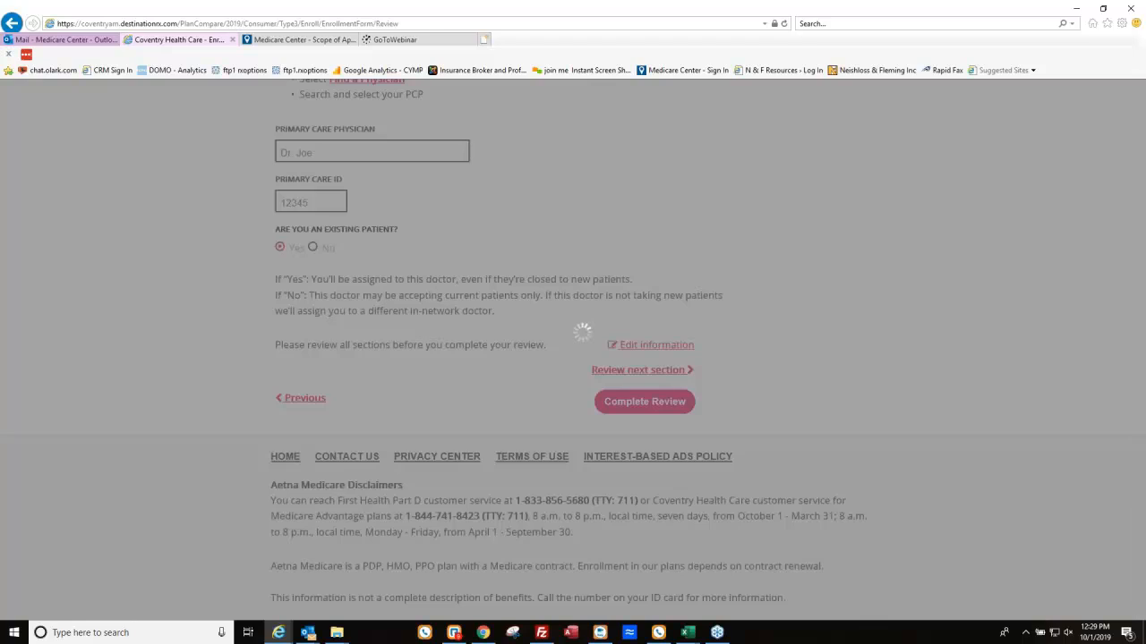
pyautogui.scroll(-3, 514, 439)
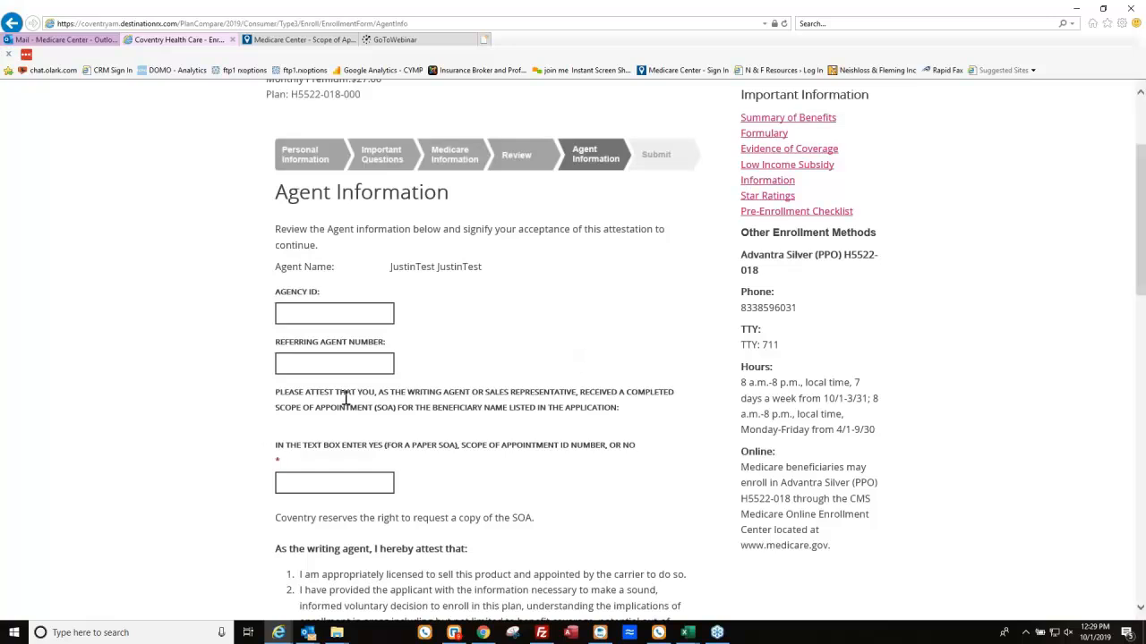
# Tick 'I agree with the above statements' to accept the writing-agent attestation.
pyautogui.scroll(-3, 347, 398)
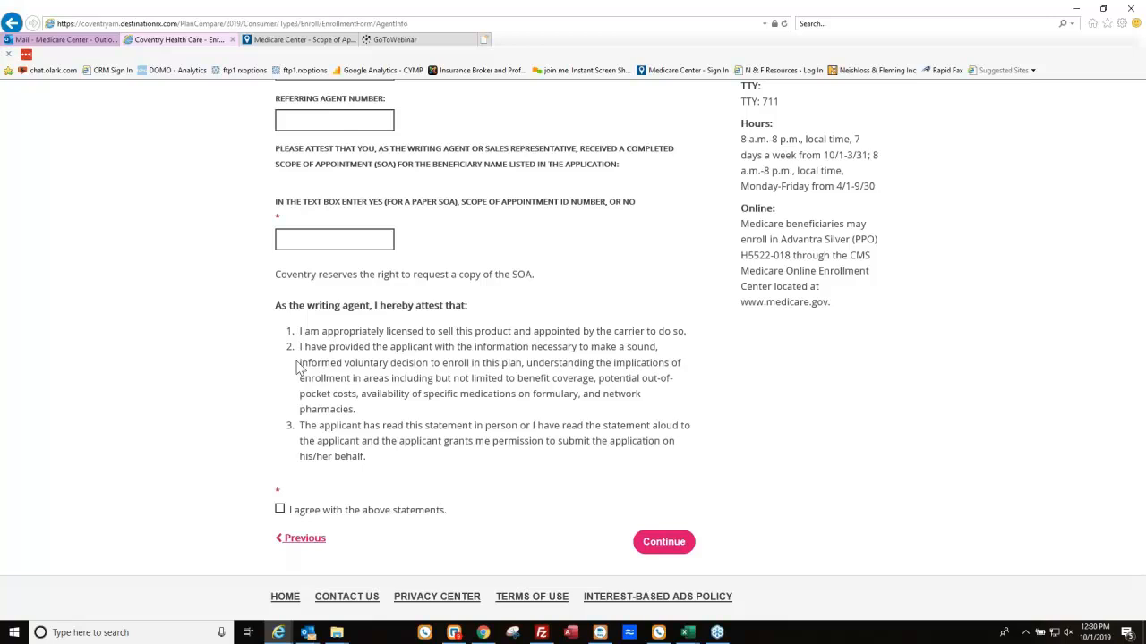
pyautogui.click(279, 510)
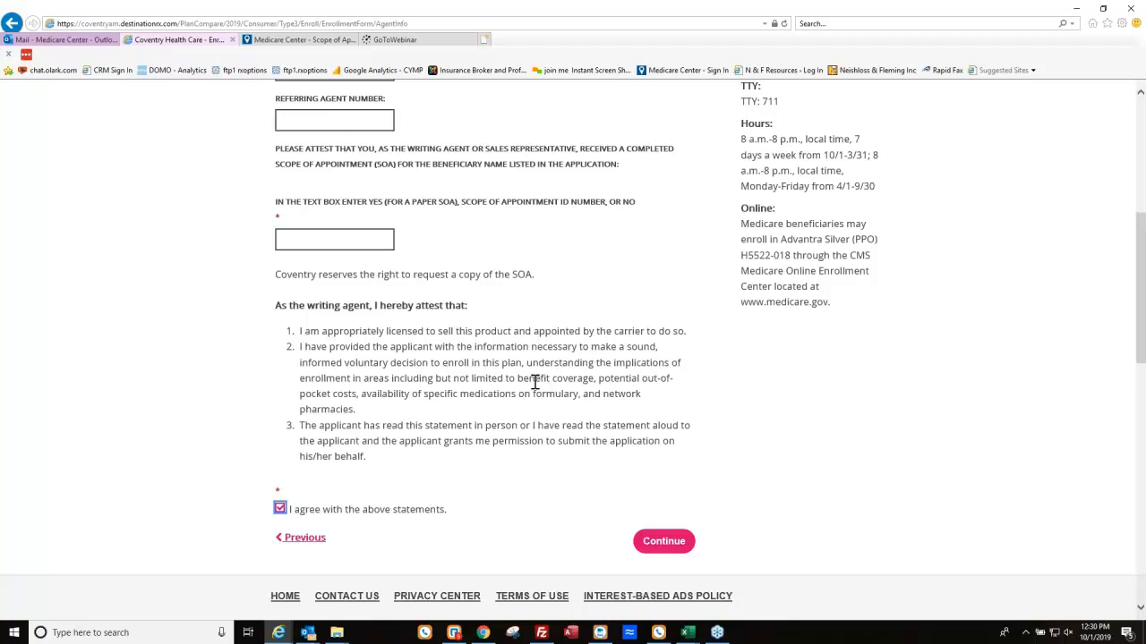
pyautogui.scroll(3, 576, 391)
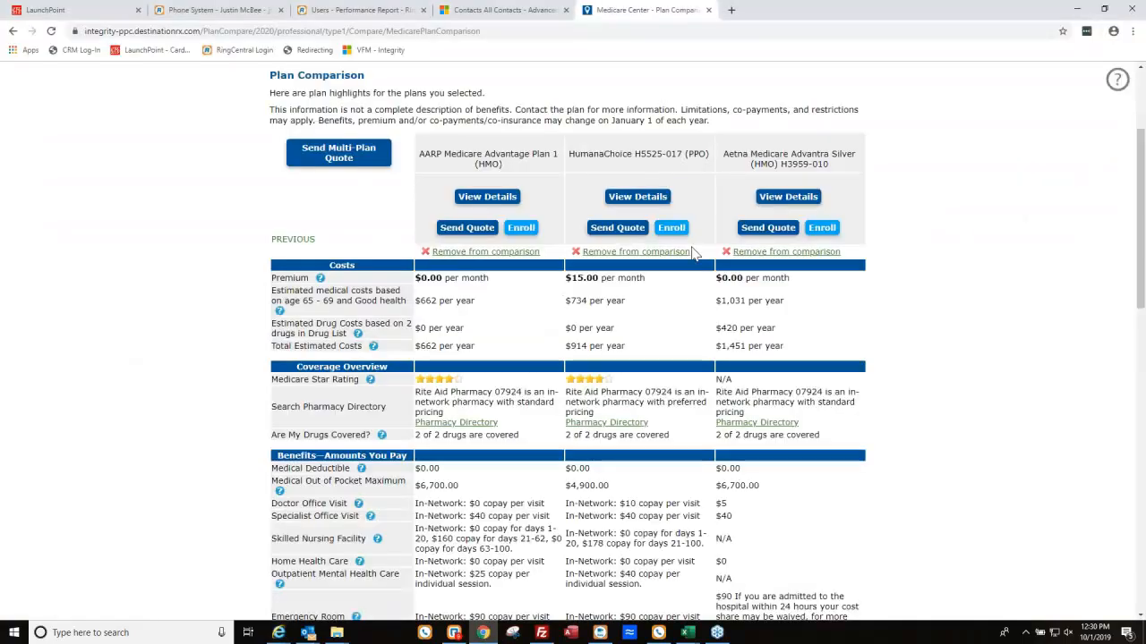
# Search the agent dashboard's profile search by the beneficiary's last and first name.
pyautogui.scroll(3, 935, 284)
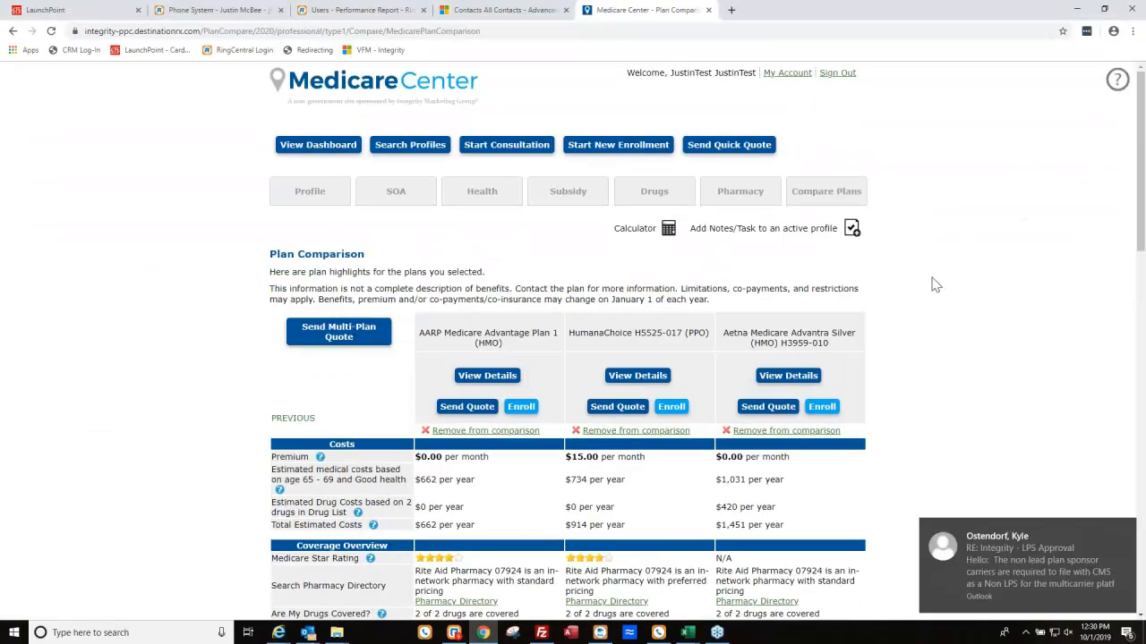
pyautogui.click(1127, 531)
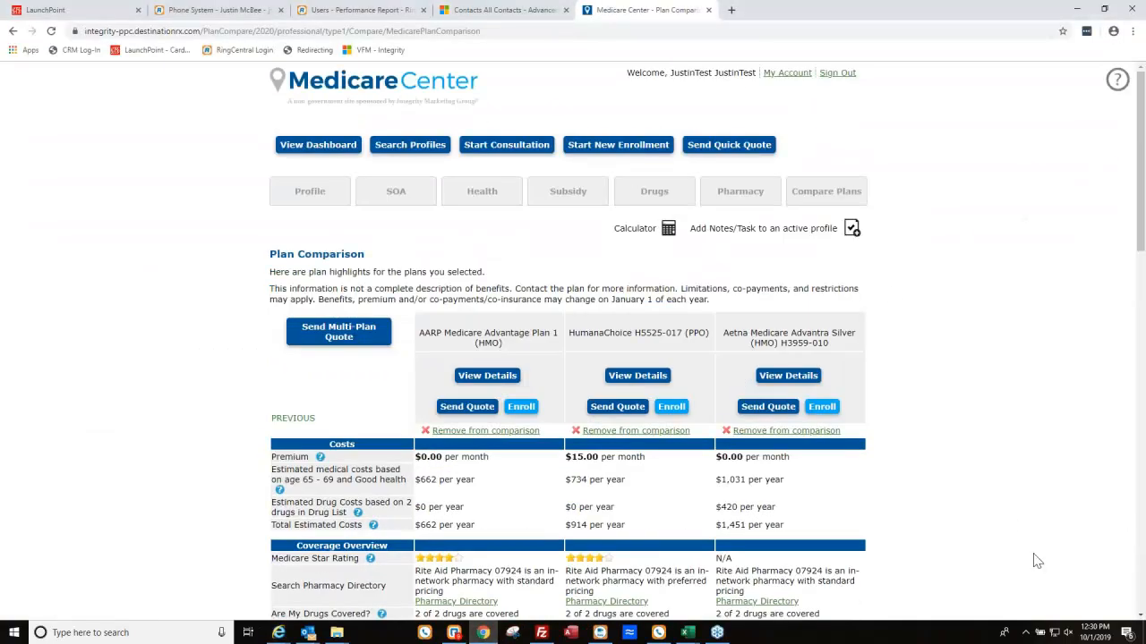
pyautogui.click(312, 152)
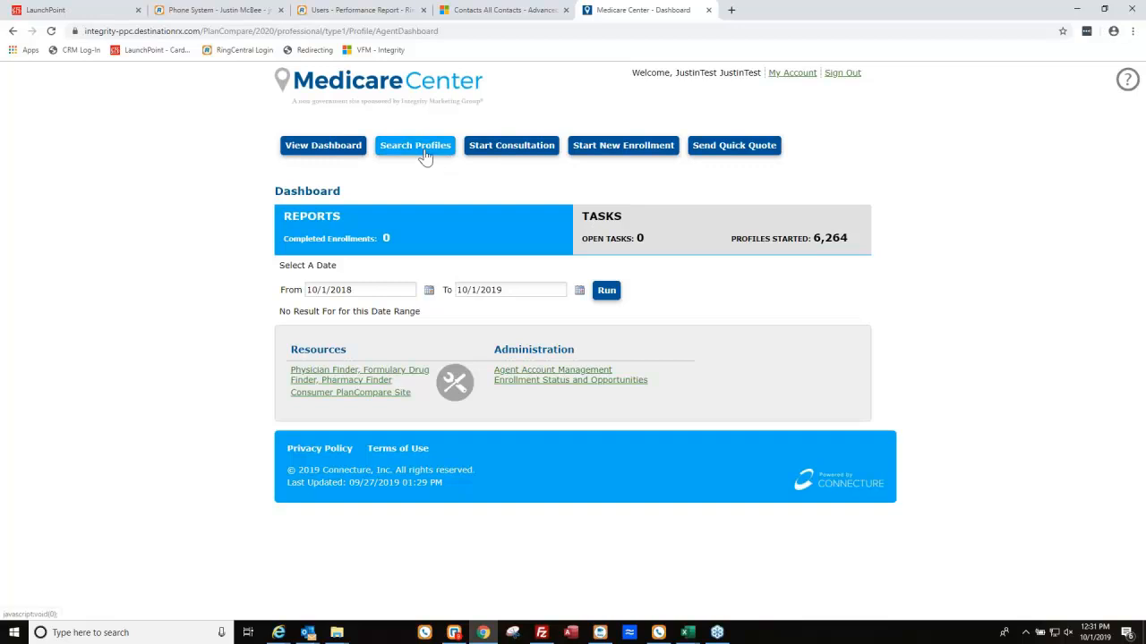
pyautogui.click(425, 157)
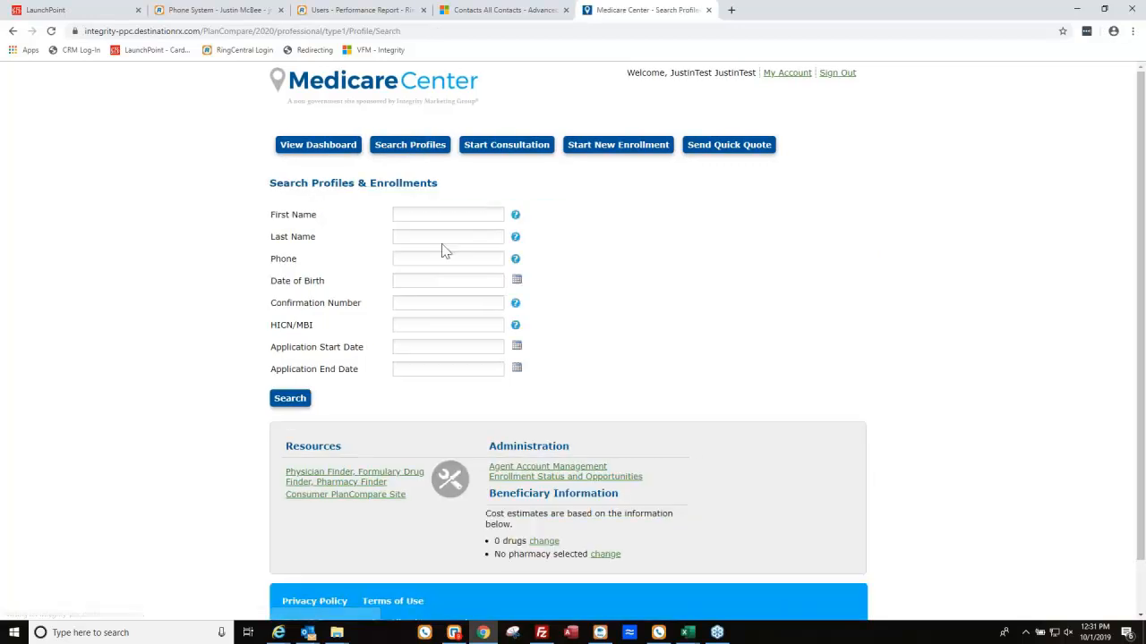
pyautogui.write('mcbee')
pyautogui.click(432, 214)
pyautogui.write('just')
pyautogui.click(295, 398)
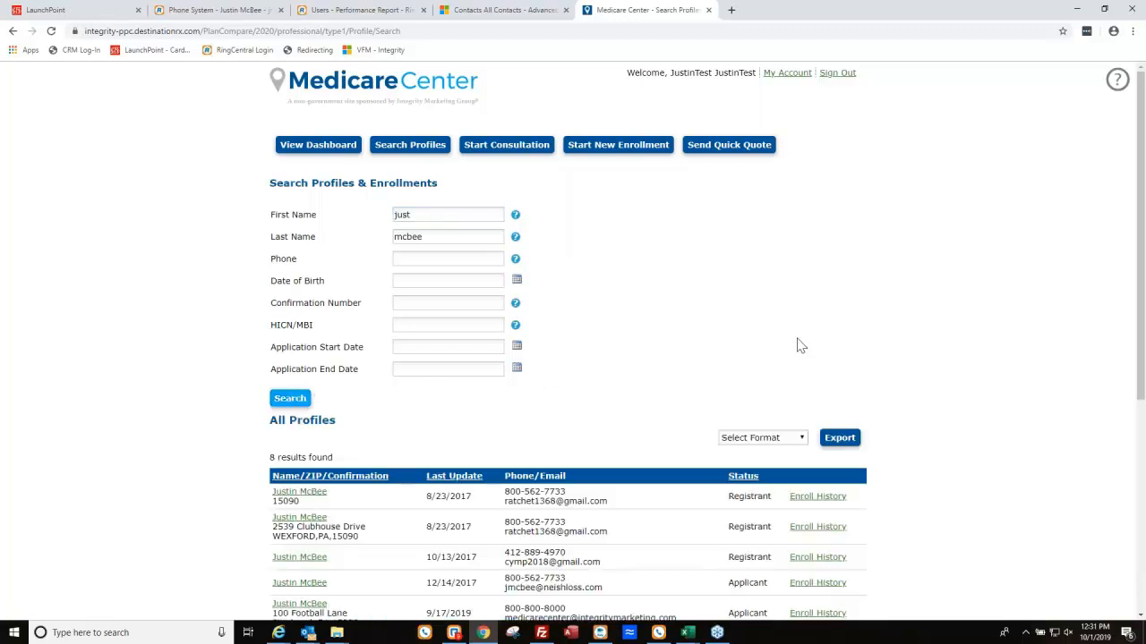
# Open Enroll History for the fifth result, the Pittsburgh profile.
pyautogui.scroll(-2, 349, 528)
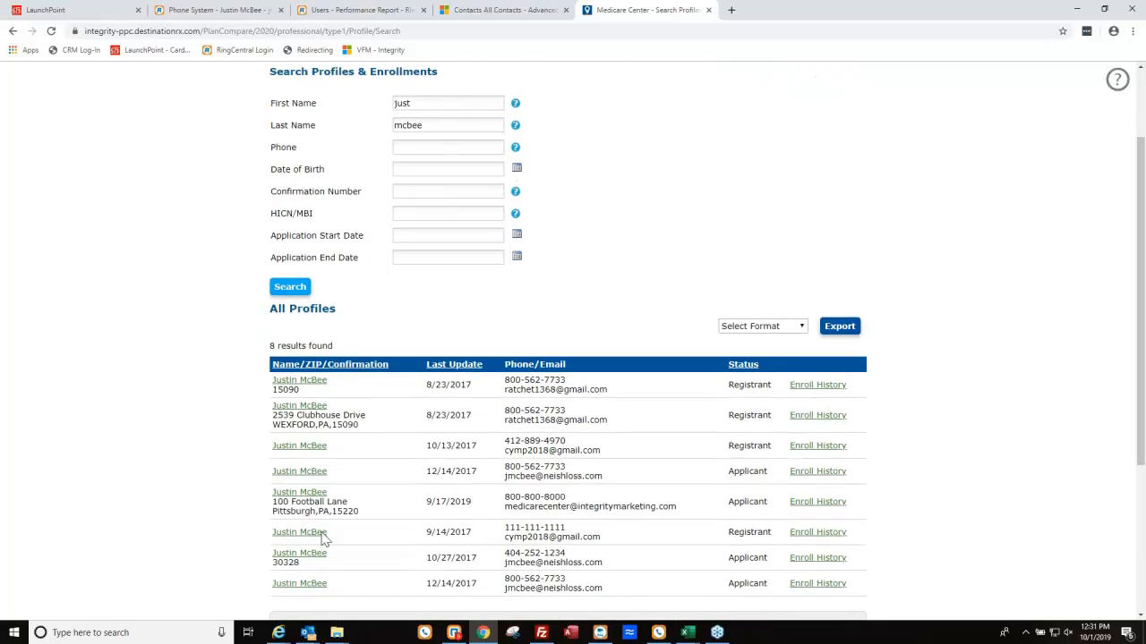
pyautogui.moveTo(262, 492); pyautogui.dragTo(862, 501)
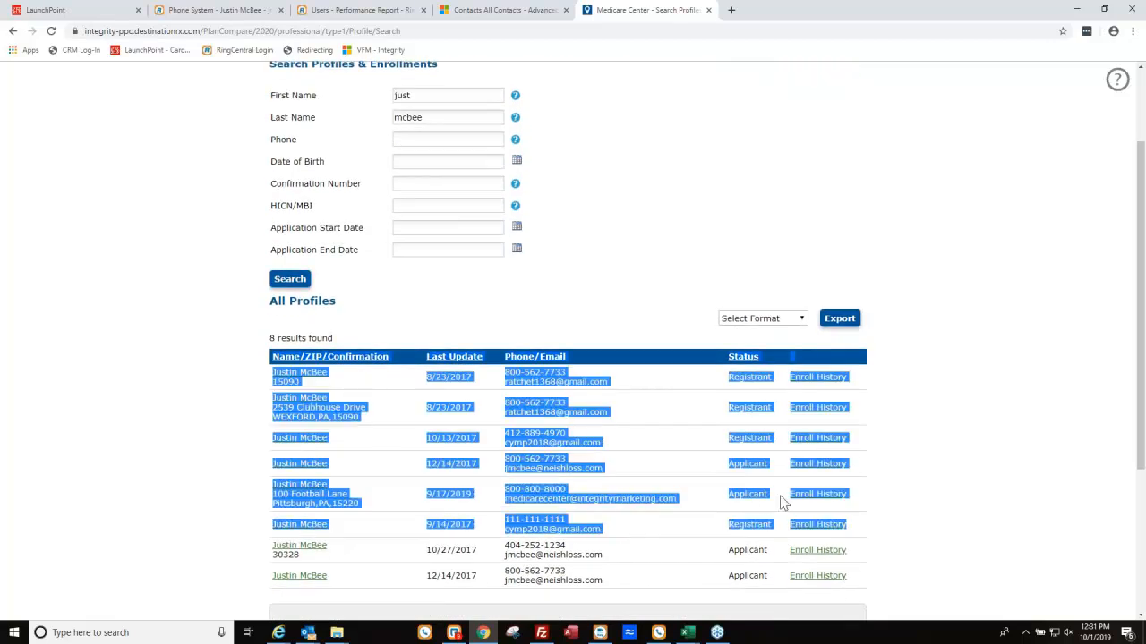
pyautogui.click(803, 506)
pyautogui.click(815, 499)
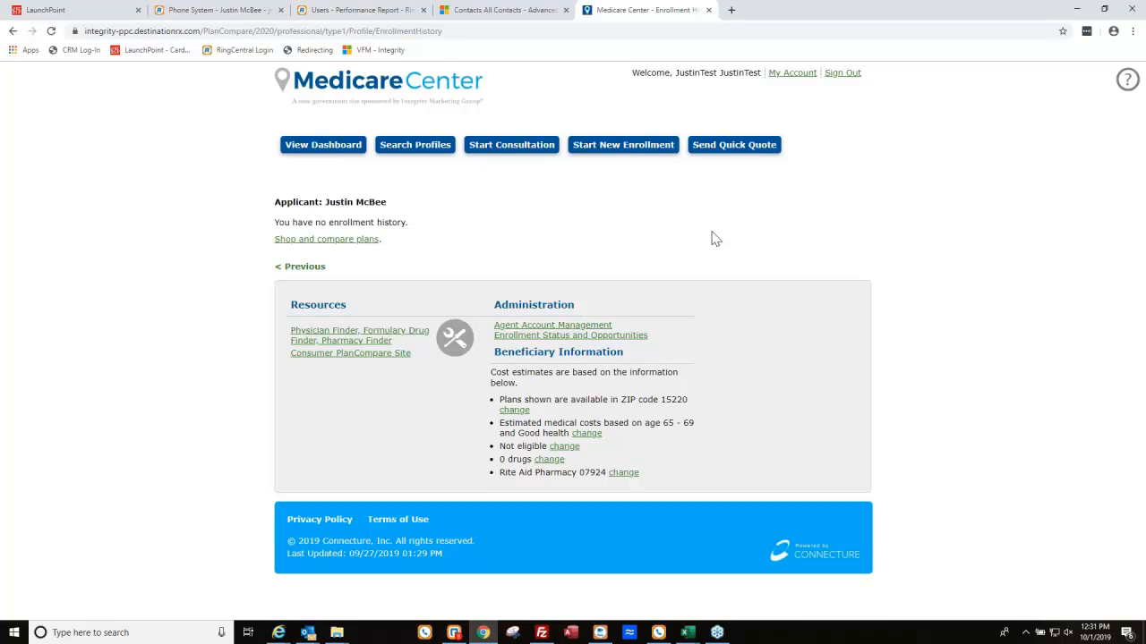
# Back in the results, open the fifth profile and set the Task List Report filter to All.
pyautogui.click(12, 31)
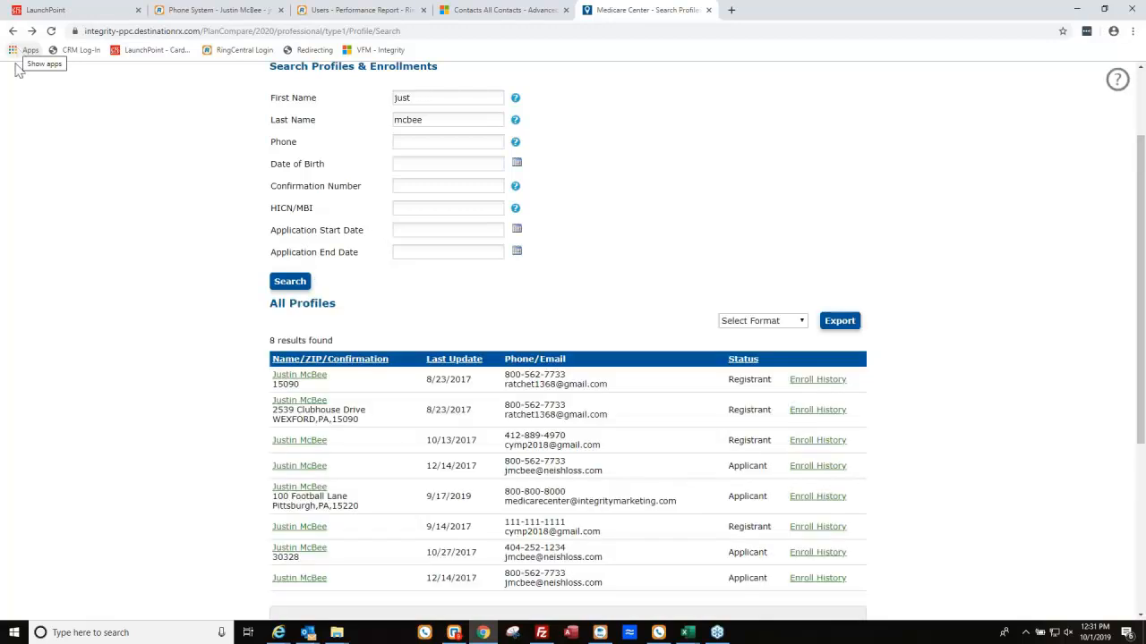
pyautogui.click(302, 487)
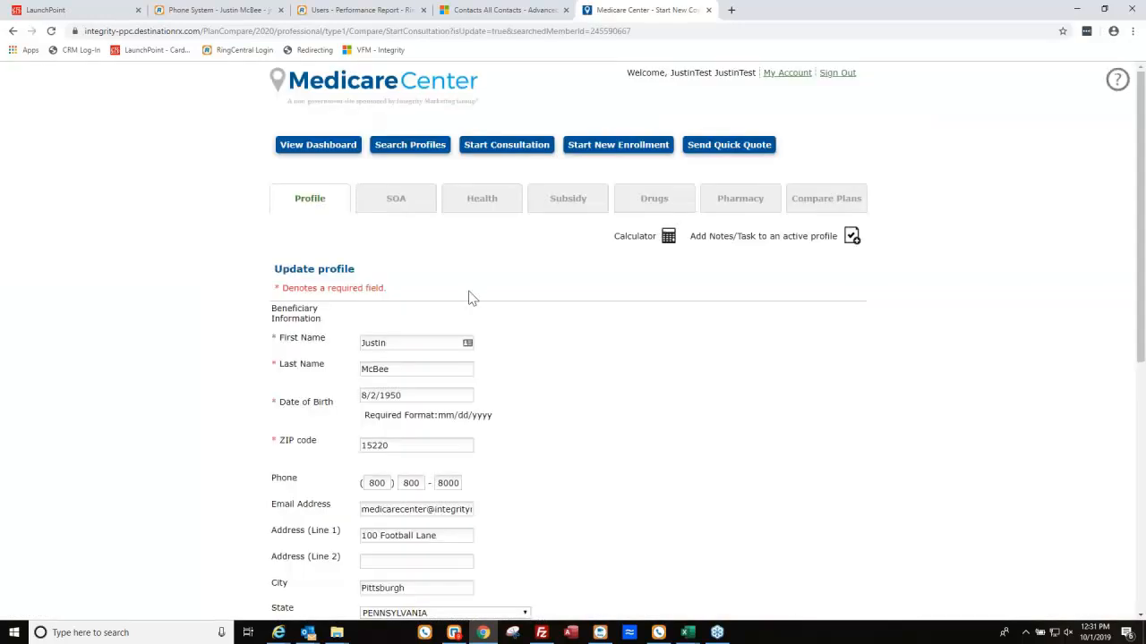
pyautogui.scroll(-4, 861, 311)
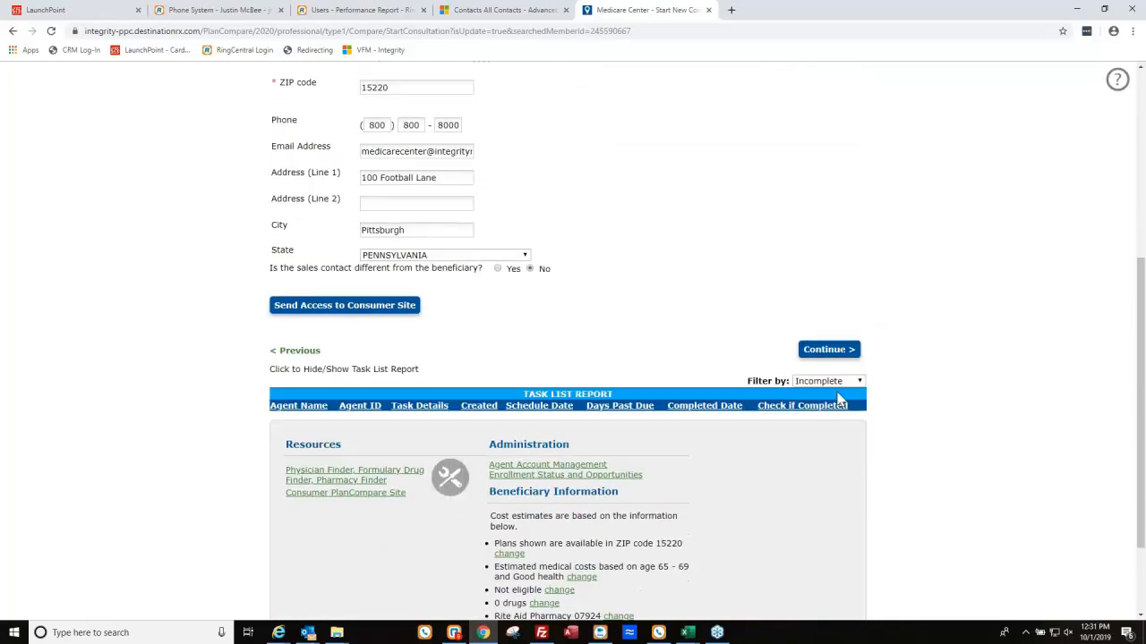
pyautogui.click(819, 383)
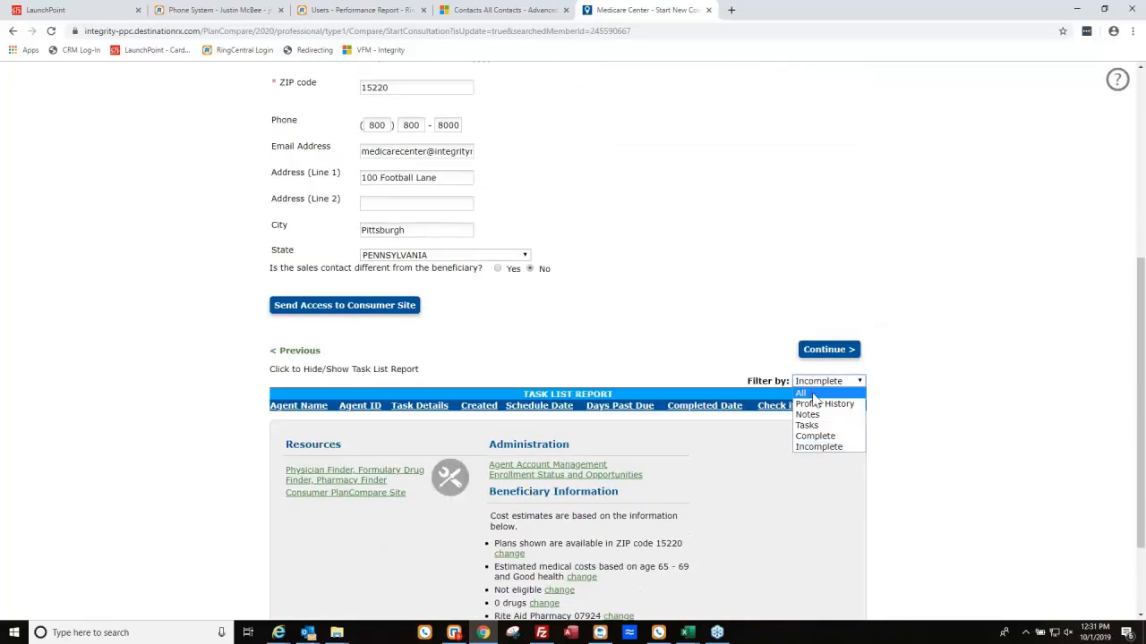
pyautogui.click(812, 394)
pyautogui.scroll(-2, 622, 537)
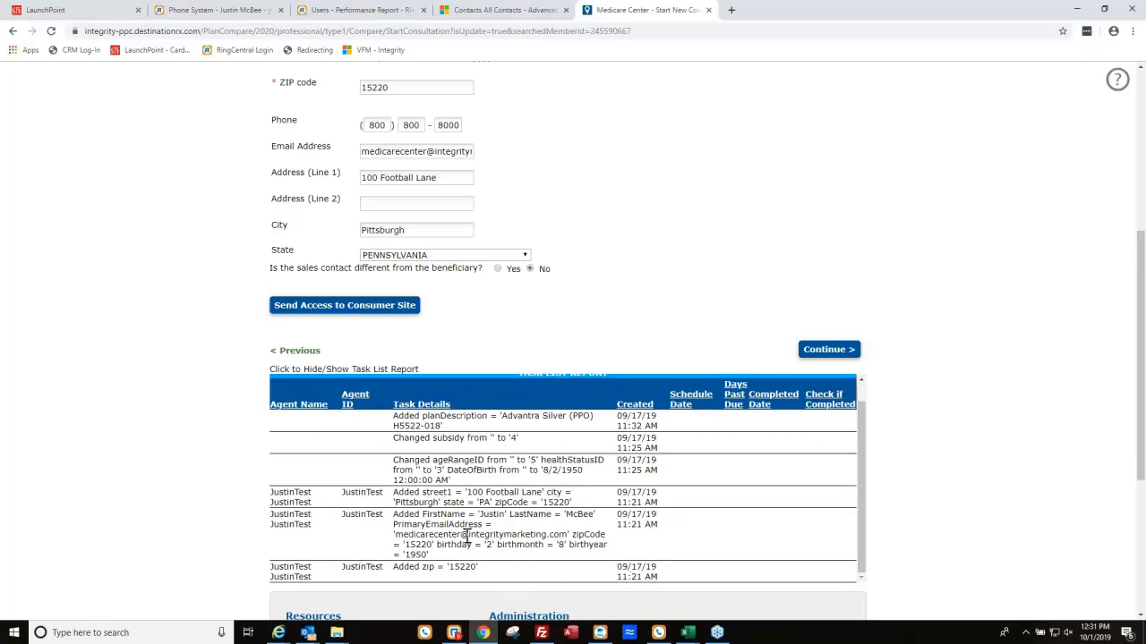
pyautogui.scroll(1, 479, 536)
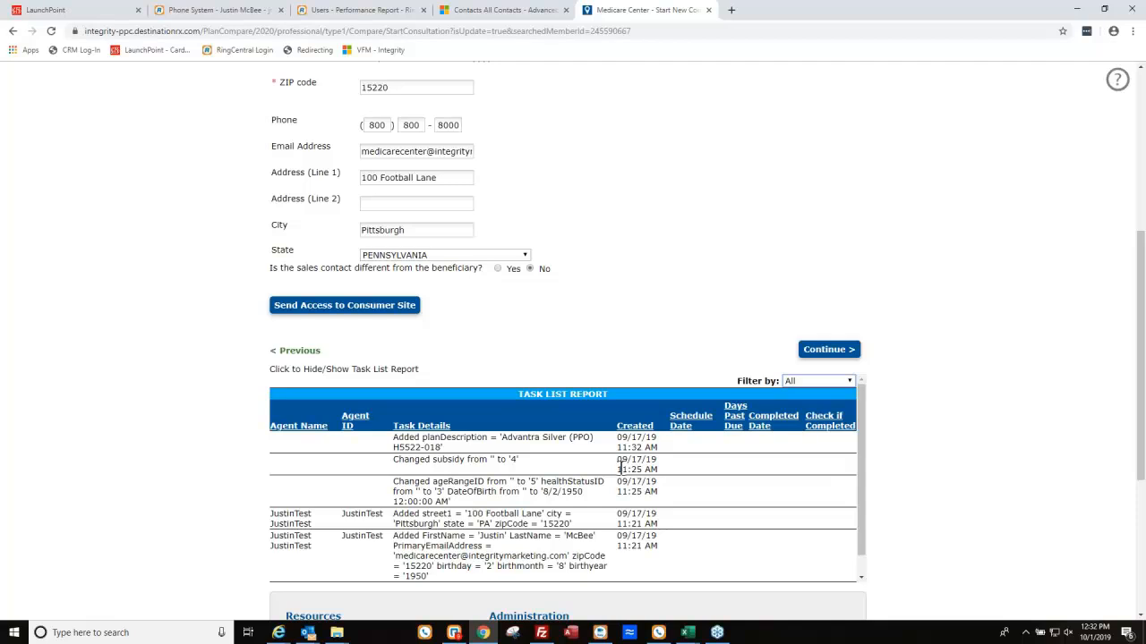
pyautogui.scroll(1, 477, 508)
pyautogui.scroll(-1, 466, 534)
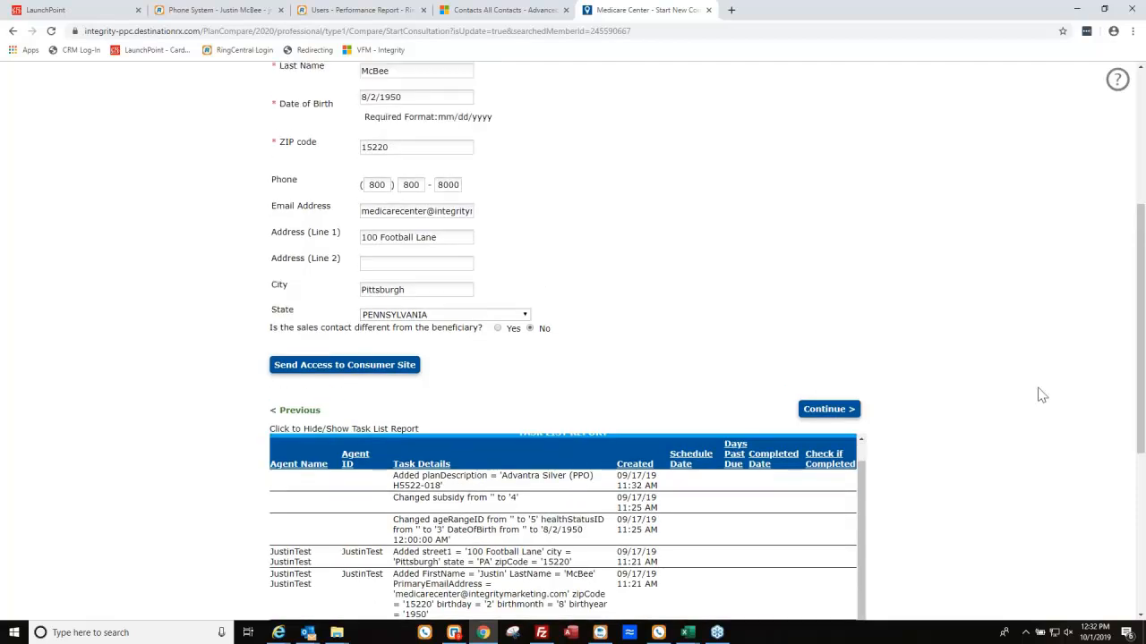
pyautogui.scroll(4, 985, 403)
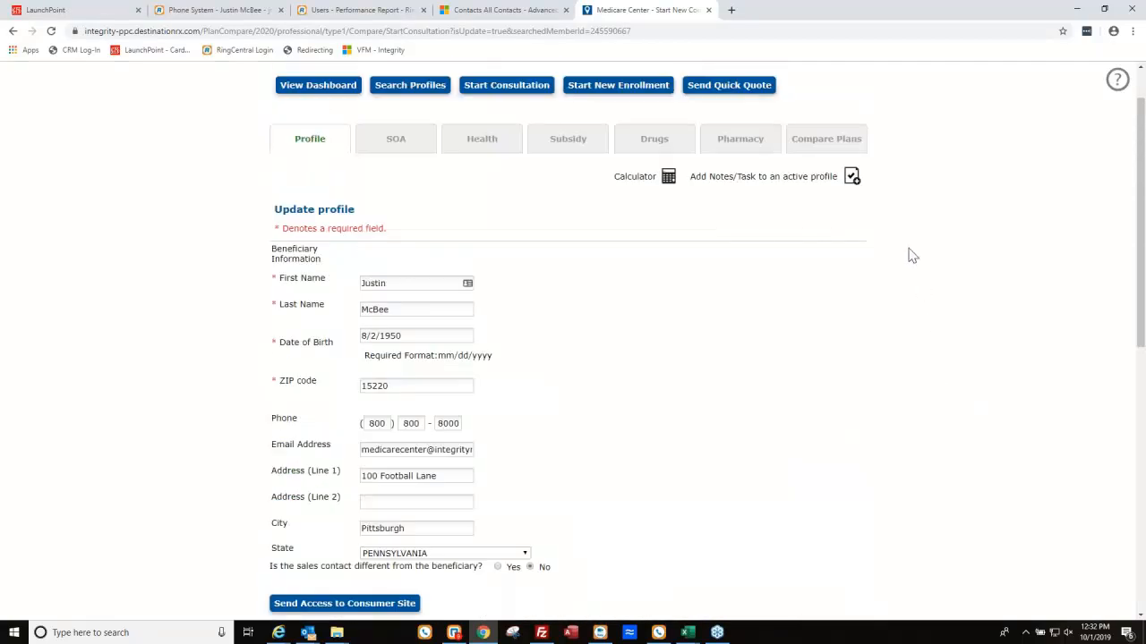
# Add and save a profile note that the beneficiary is going out of town next week.
pyautogui.click(852, 177)
pyautogui.click(456, 330)
pyautogui.write('Justin is g')
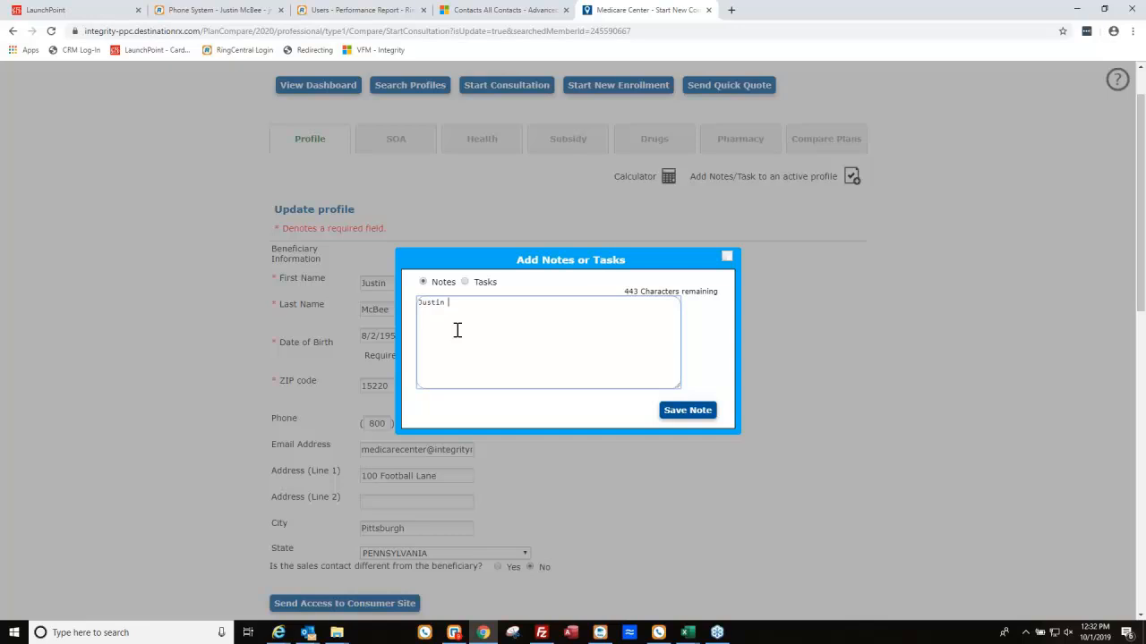
pyautogui.write('oing out of town m')
pyautogui.write('ext week')
pyautogui.click(686, 411)
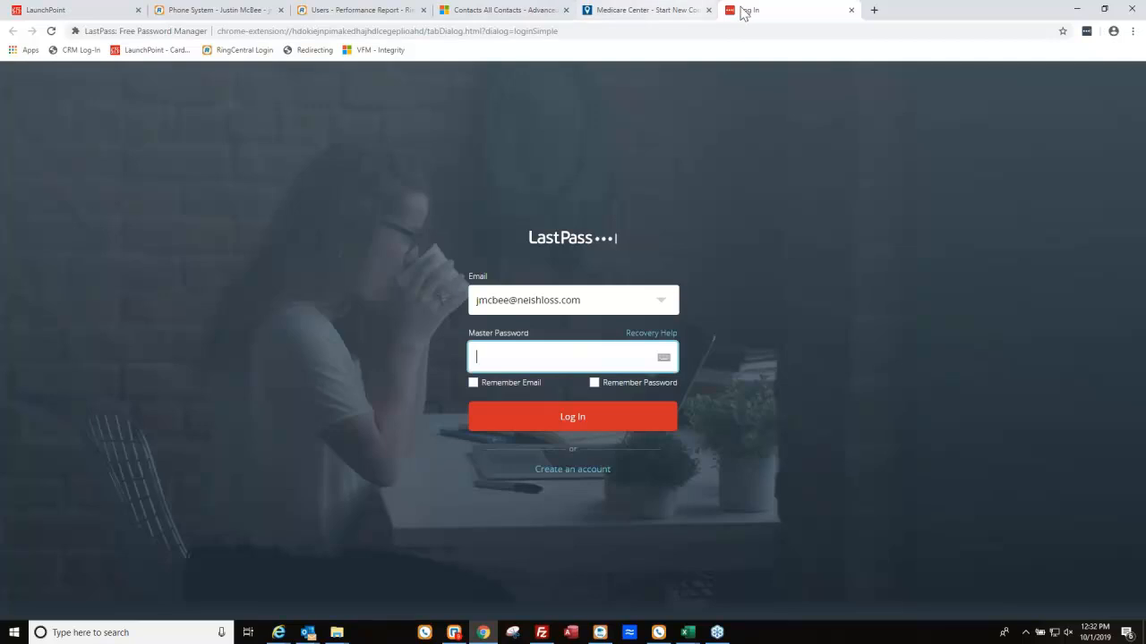
# Get past the LastPass login prompt by entering the master password and picking the first saved login.
pyautogui.click(671, 11)
pyautogui.click(512, 328)
pyautogui.click(851, 10)
pyautogui.click(509, 361)
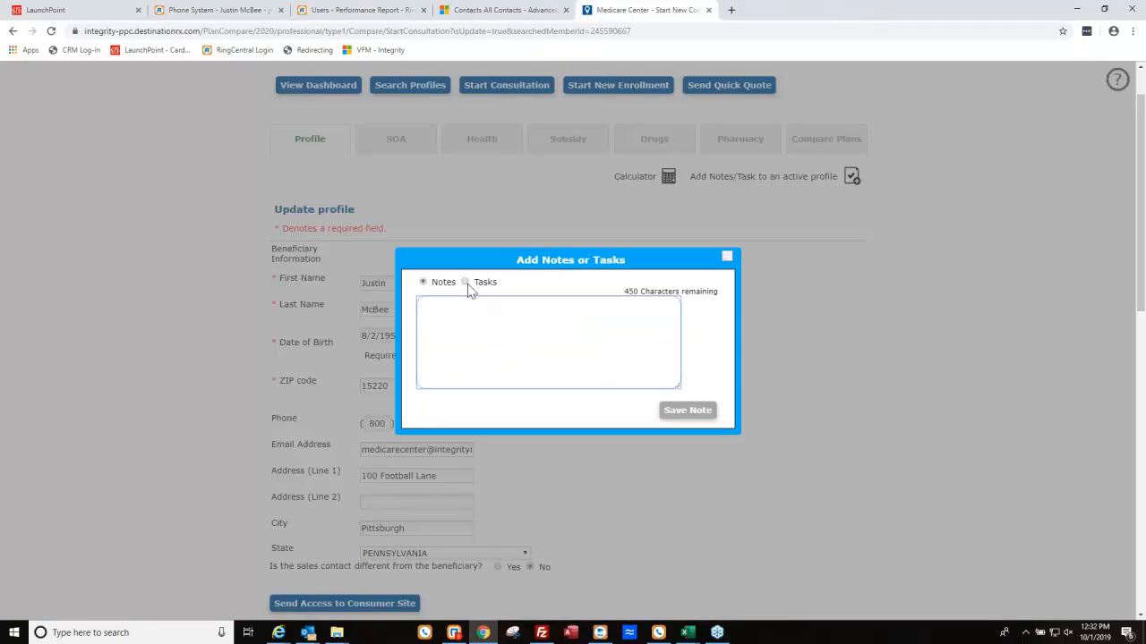
pyautogui.write('***')
pyautogui.press('BackSpace')
pyautogui.press('BackSpace')
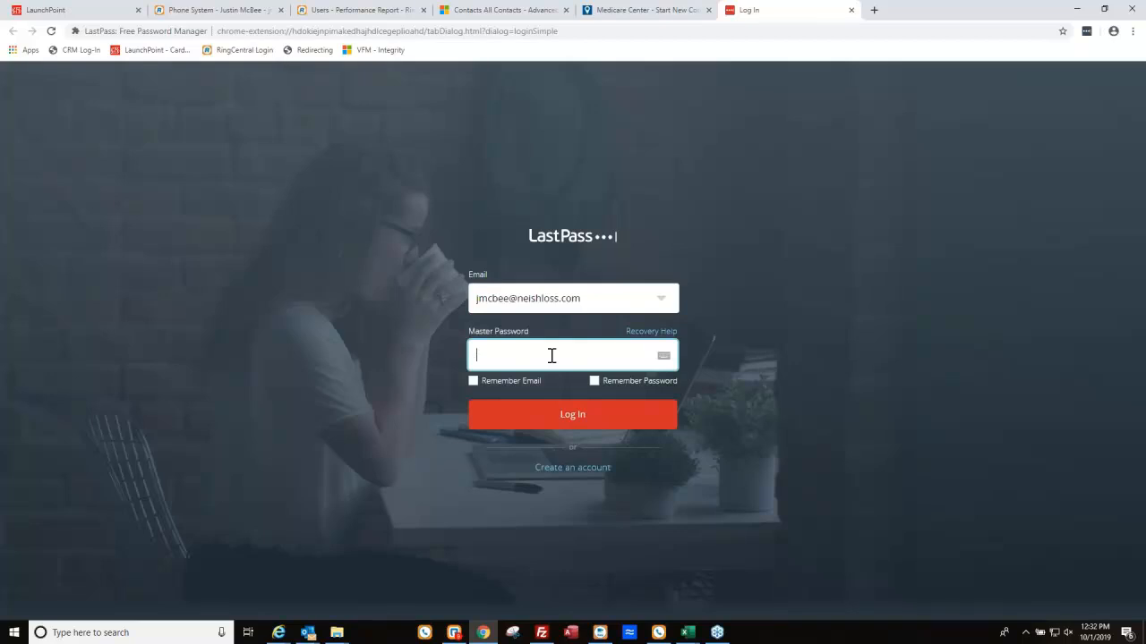
pyautogui.write('••••••••••••')
pyautogui.click(534, 418)
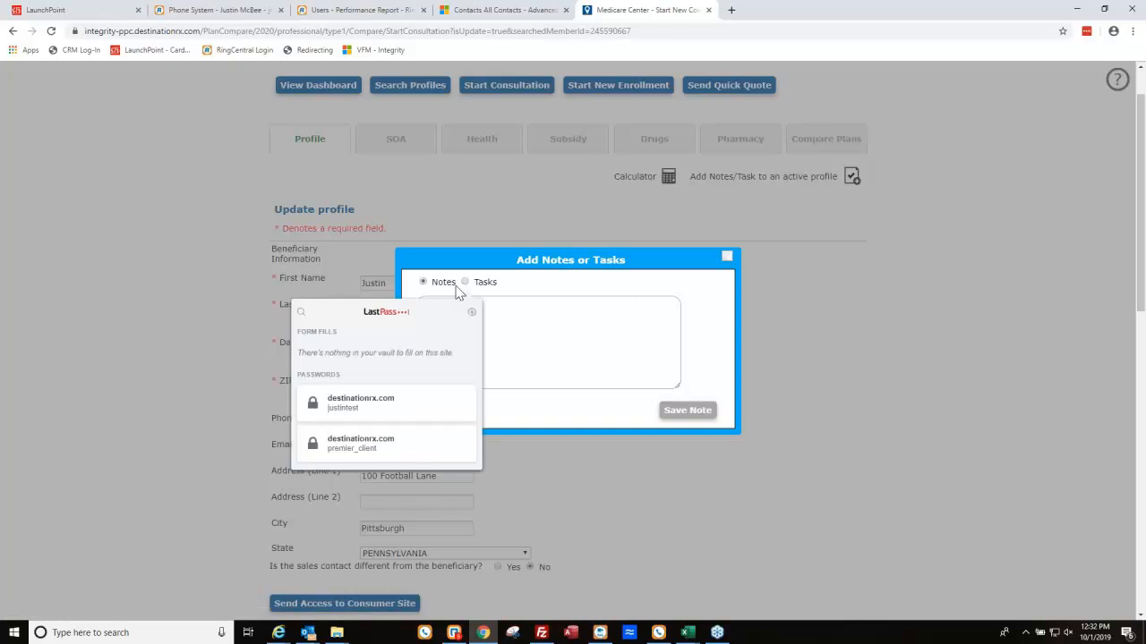
pyautogui.click(544, 365)
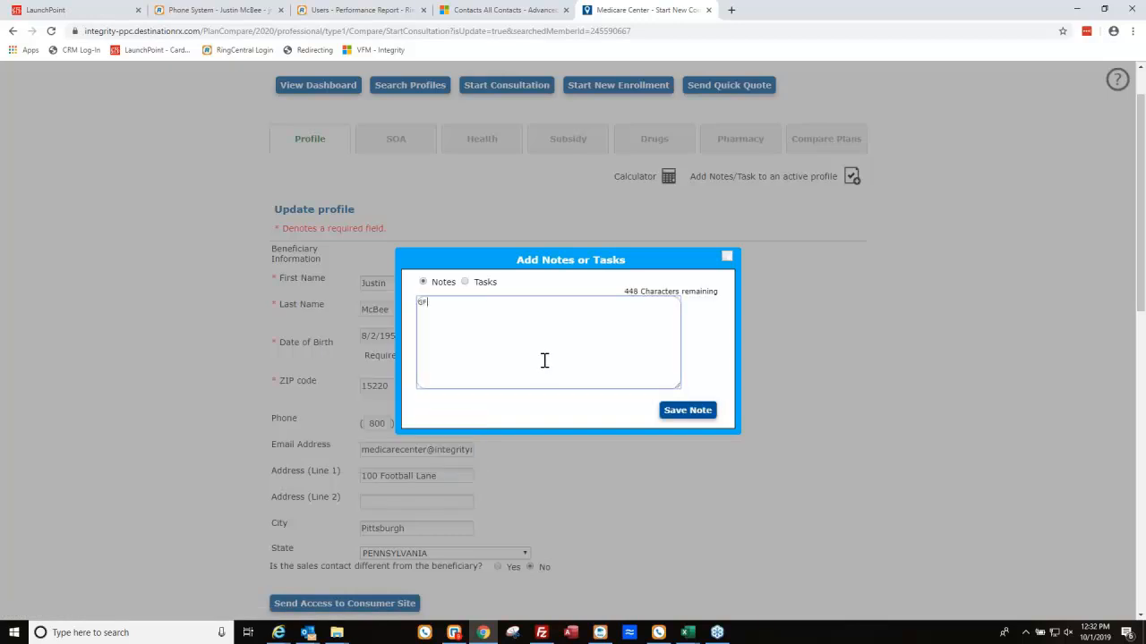
pyautogui.click(465, 283)
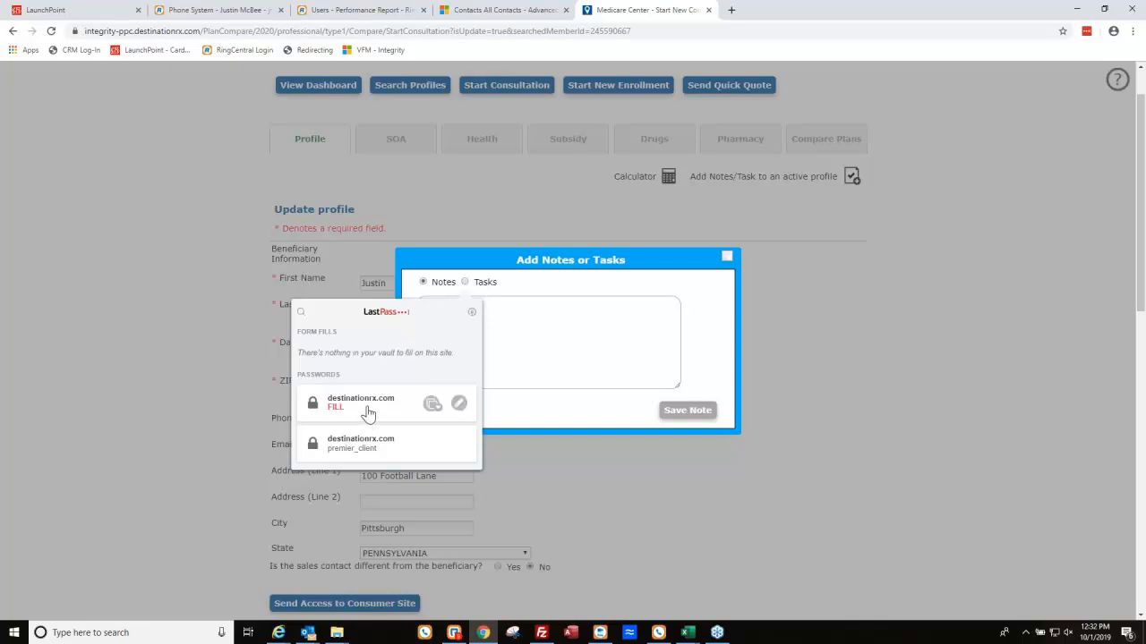
pyautogui.click(363, 412)
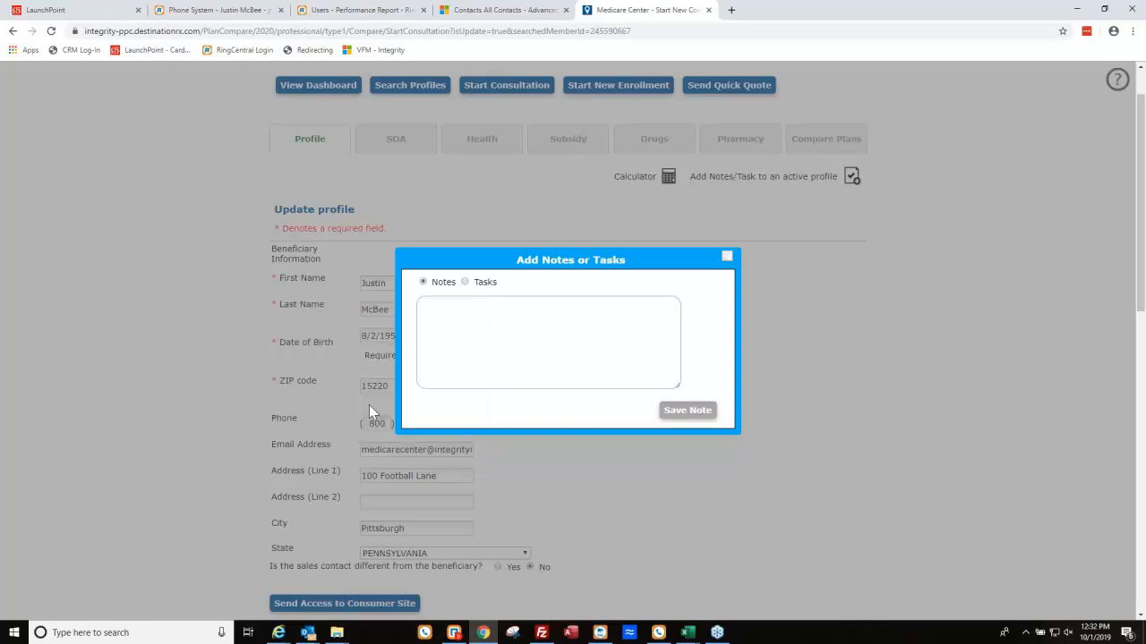
# Close the notes window without saving the stray extra note.
pyautogui.click(573, 371)
pyautogui.write('Y')
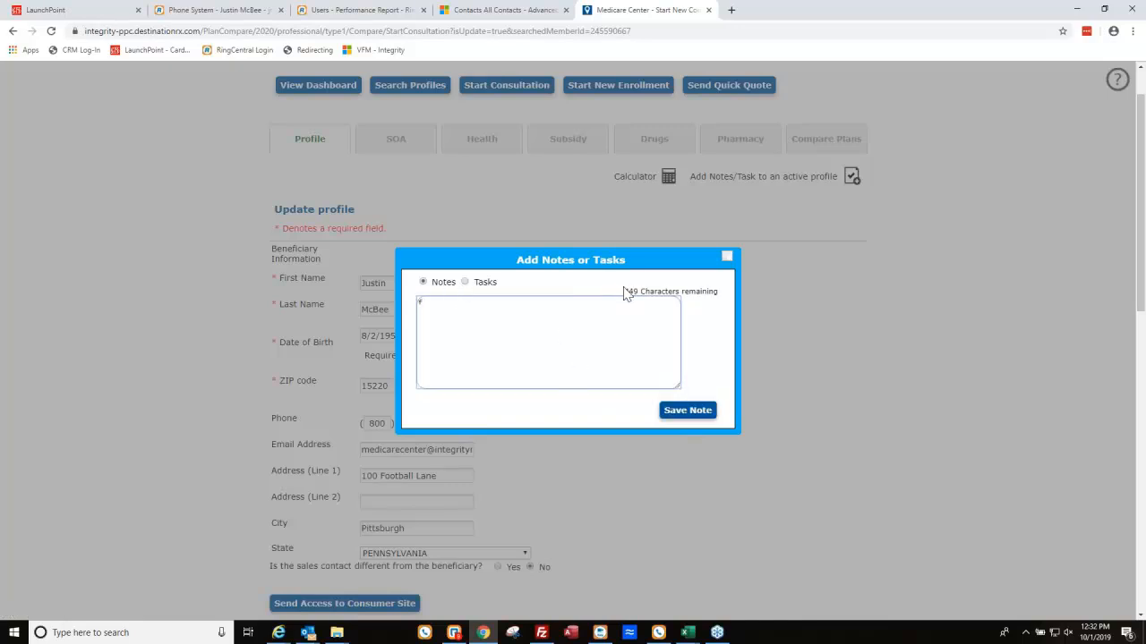
pyautogui.click(728, 257)
pyautogui.scroll(-4, 729, 304)
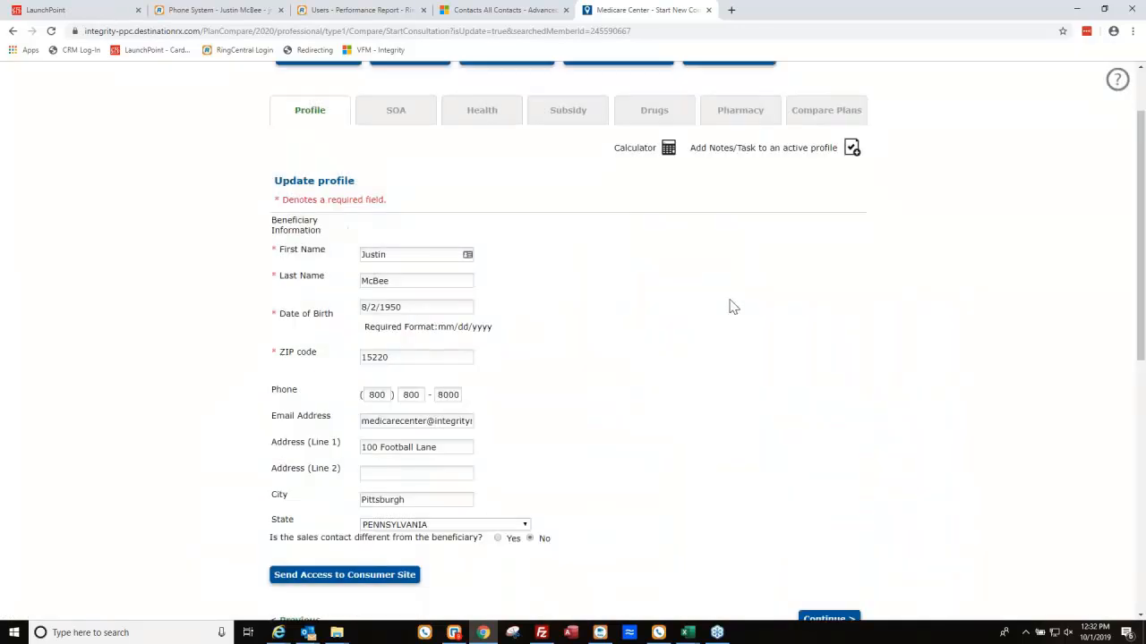
pyautogui.scroll(1, 536, 427)
pyautogui.moveTo(393, 379); pyautogui.dragTo(703, 396)
pyautogui.click(703, 396)
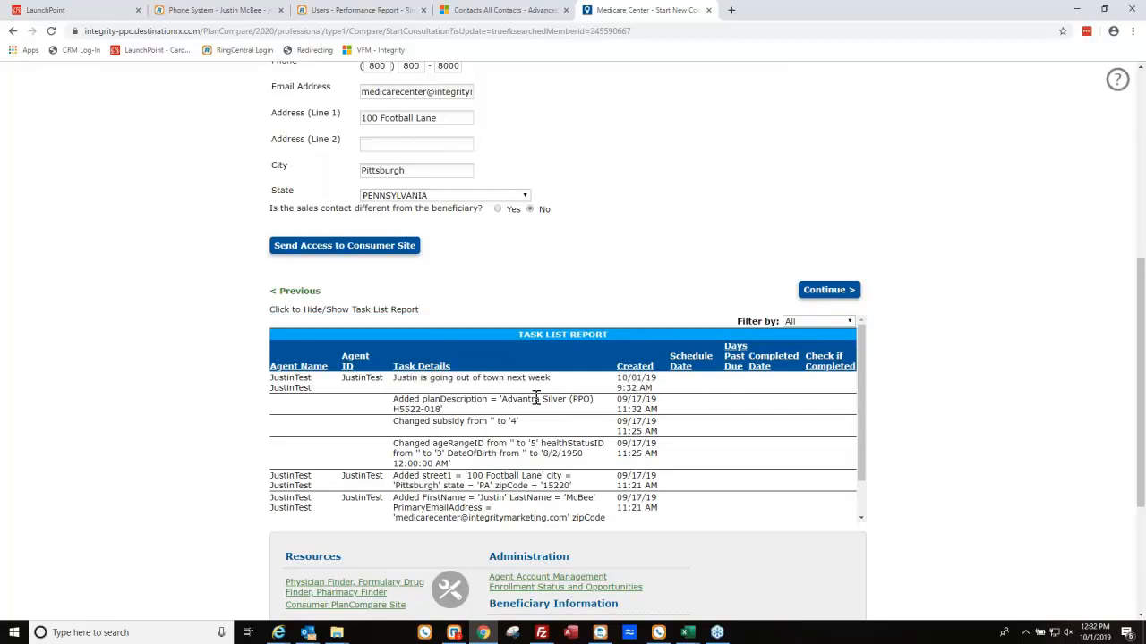
pyautogui.scroll(5, 648, 427)
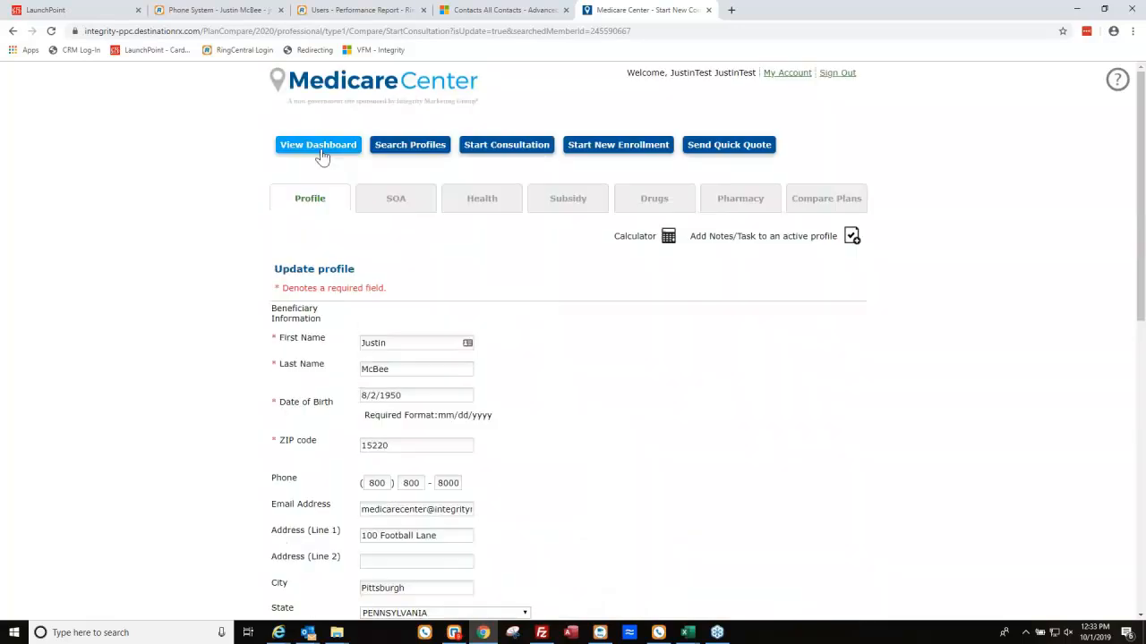
# Show the dashboard's completed enrollments report for 10/1/2018–10/1/2019, which has no results.
pyautogui.click(568, 199)
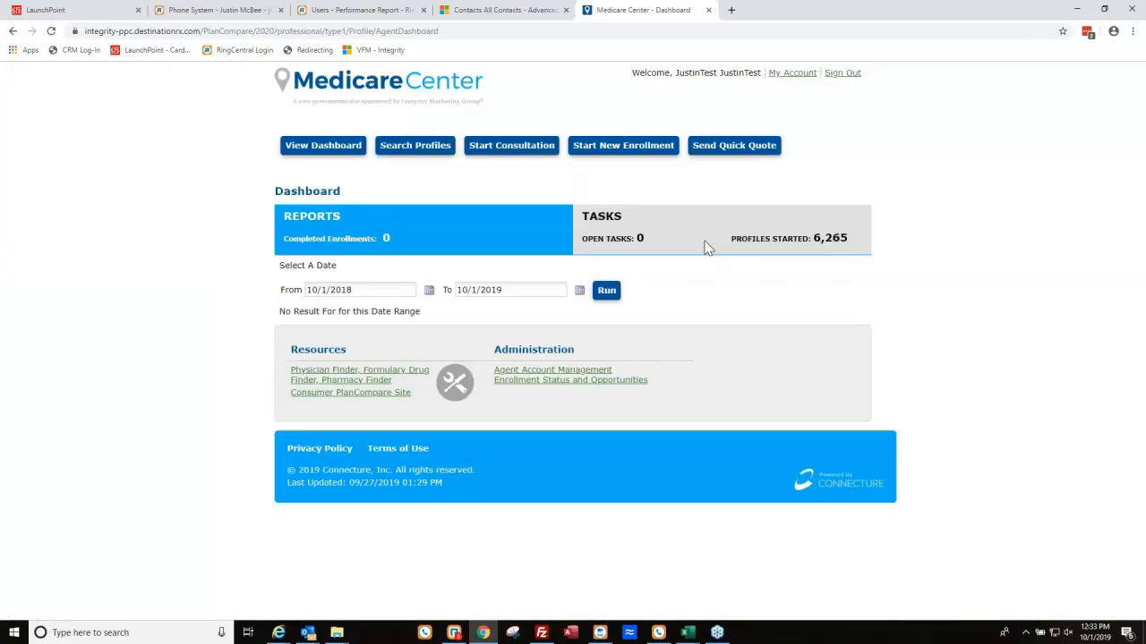
pyautogui.click(708, 246)
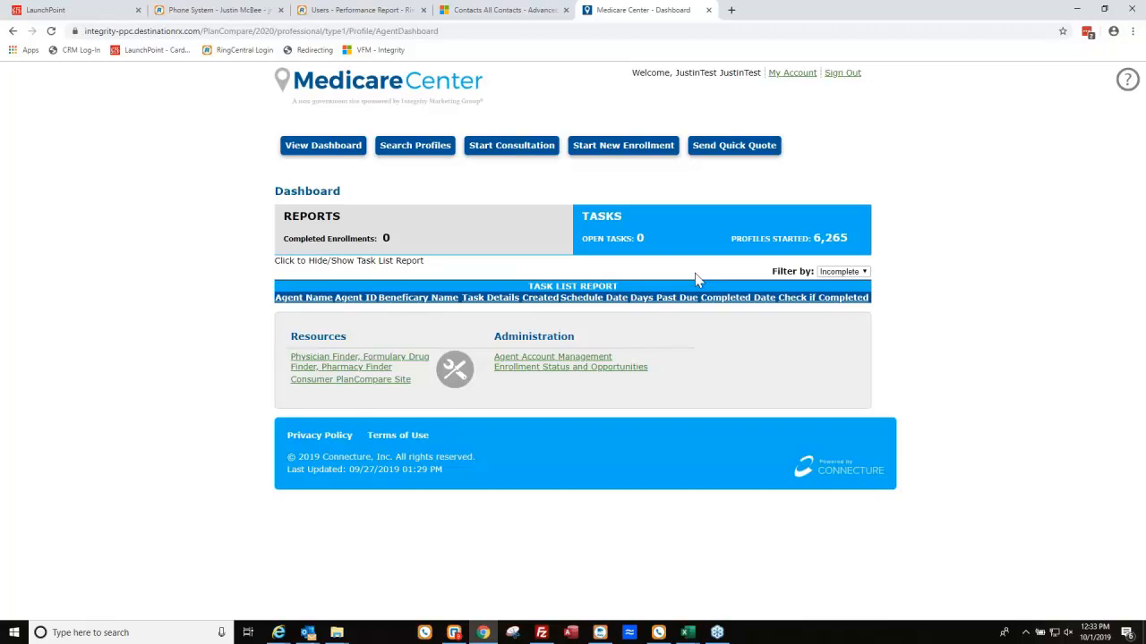
pyautogui.click(398, 238)
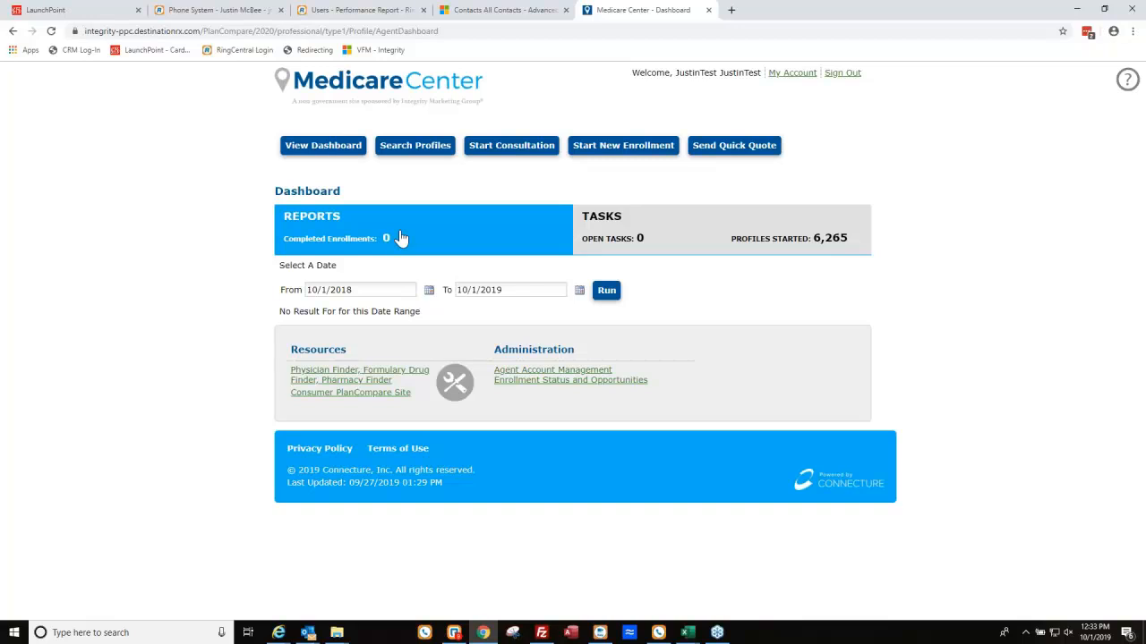